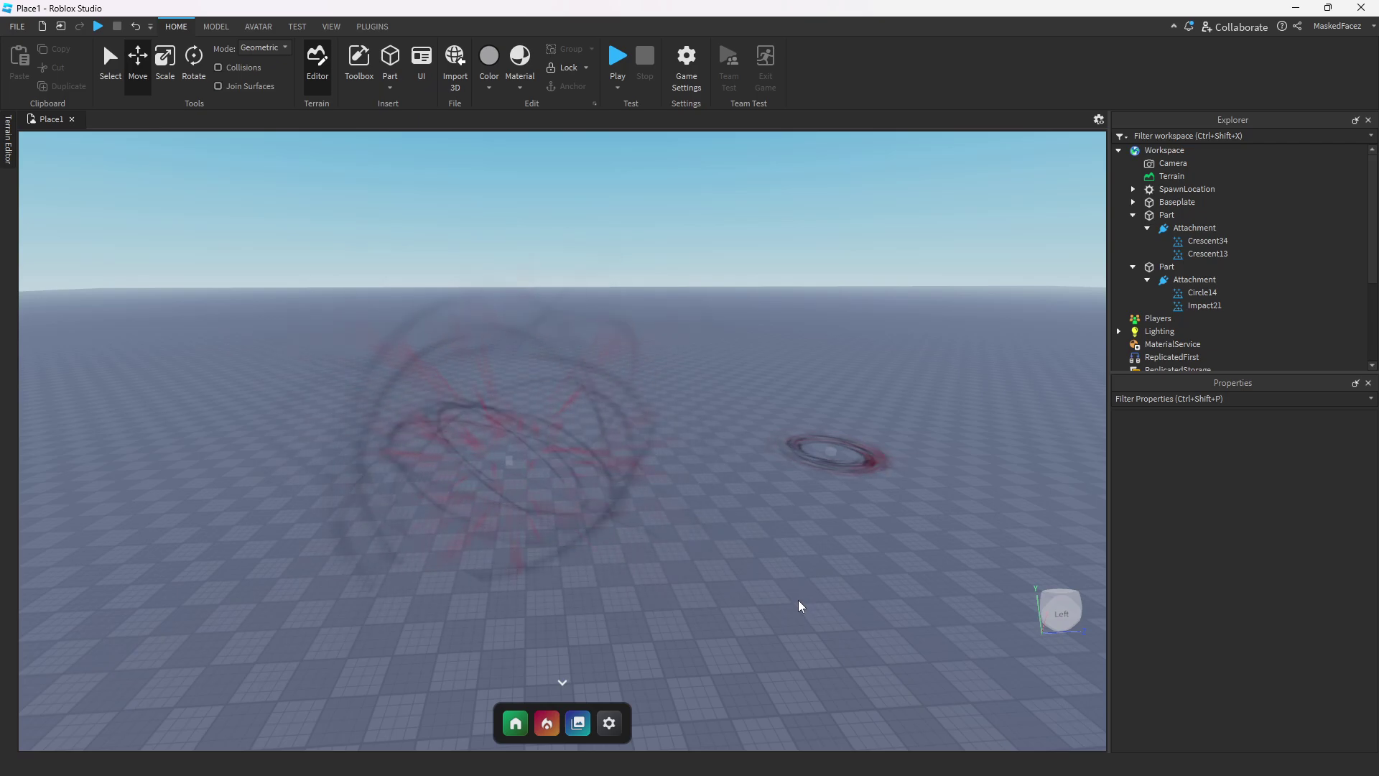
Delete the two existing particle effect parts from the workspace.
scroll(799, 602, "down", 5)
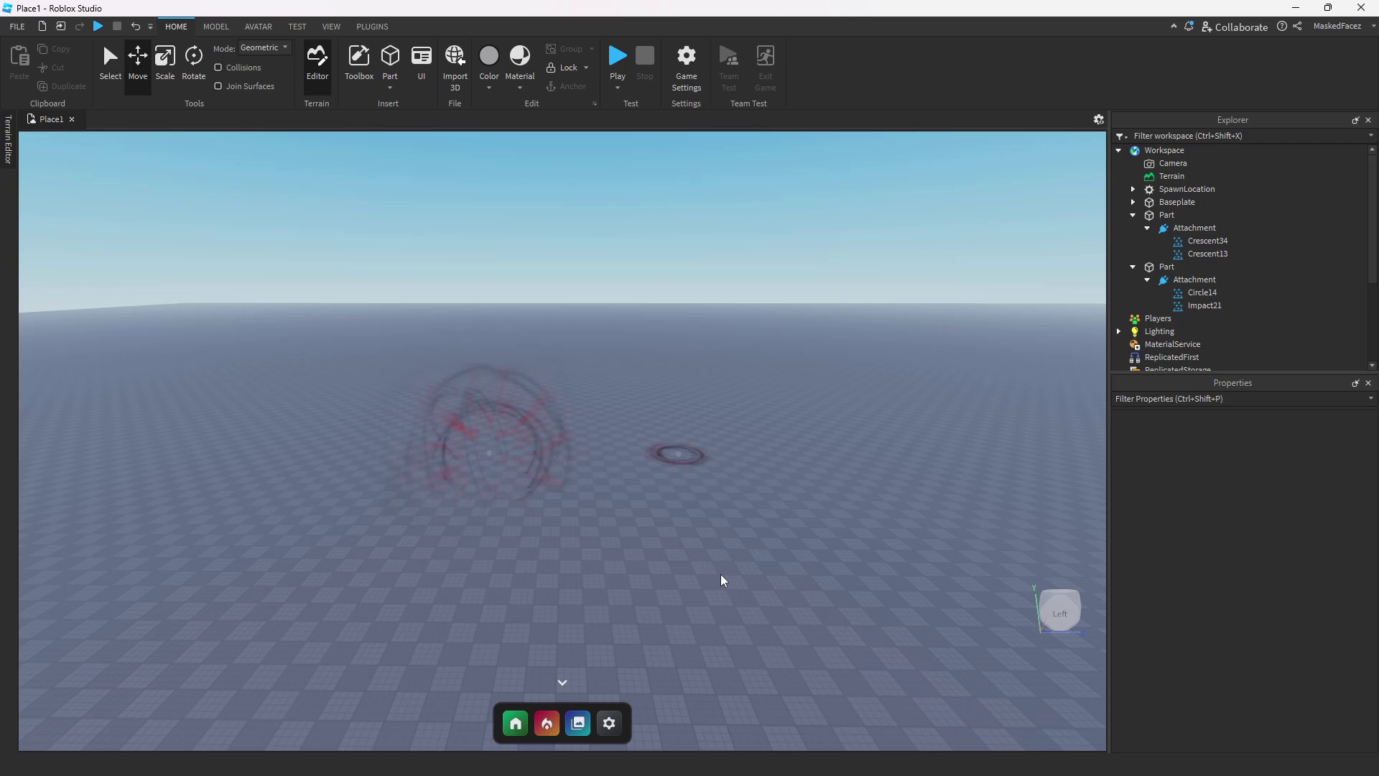
left_click_drag(233, 311, 674, 572)
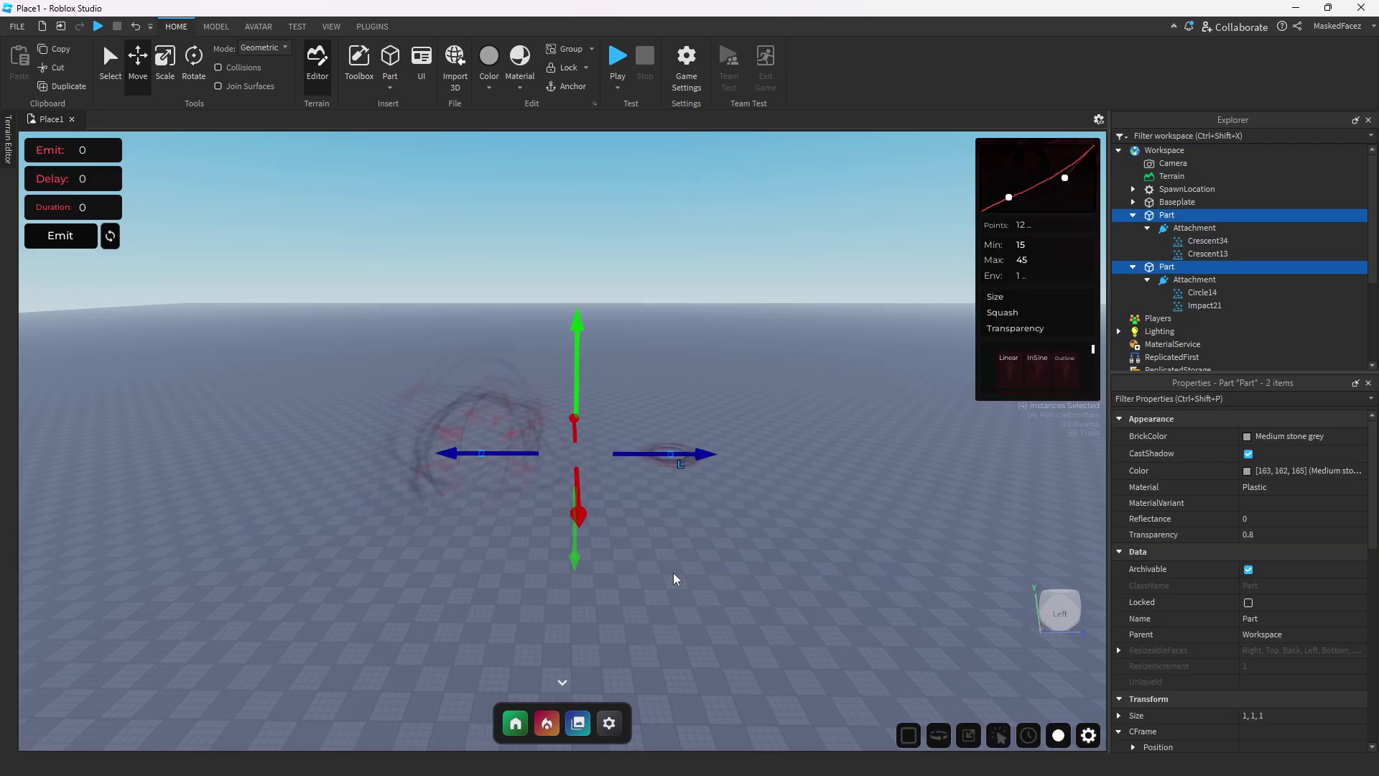
key("Delete")
Insert a new block part and set its transparency to 0.8.
scroll(593, 535, "up", 2)
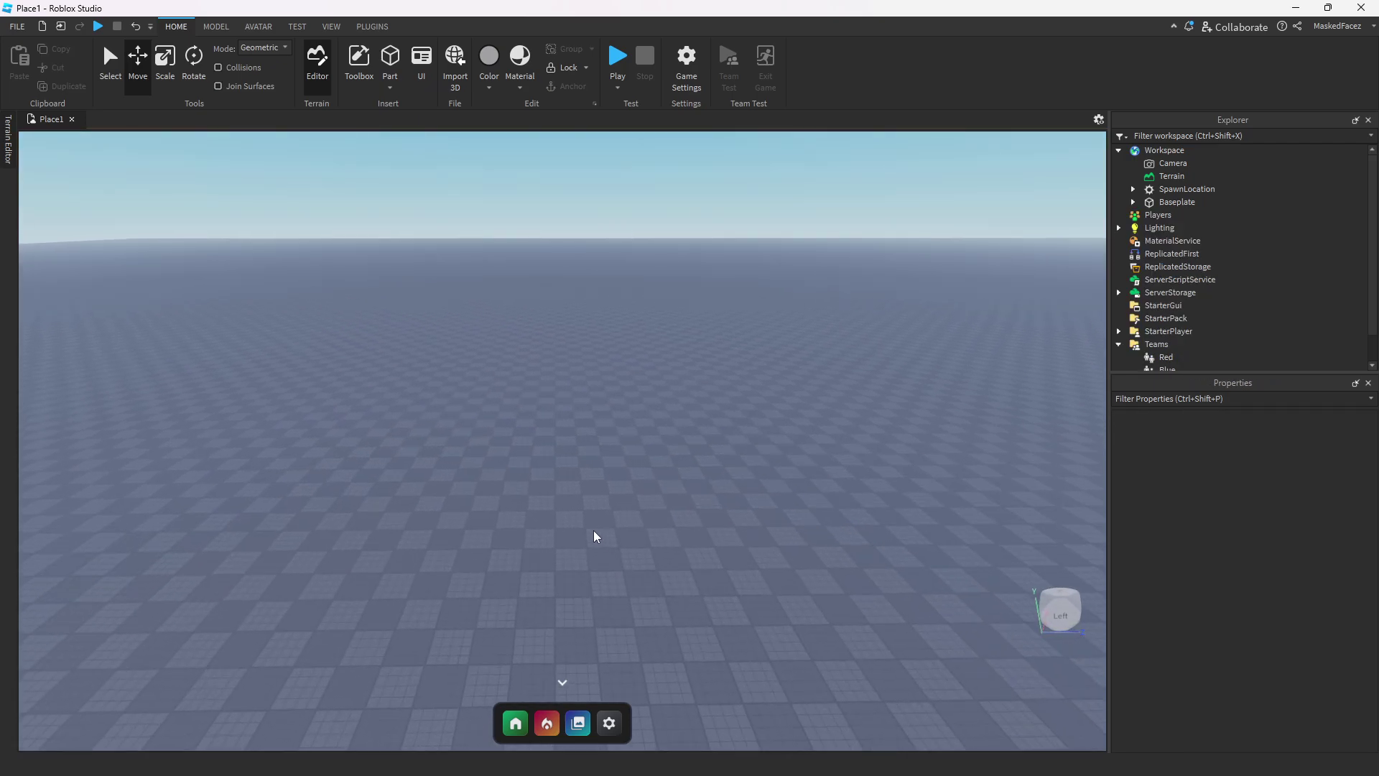
left_click(390, 58)
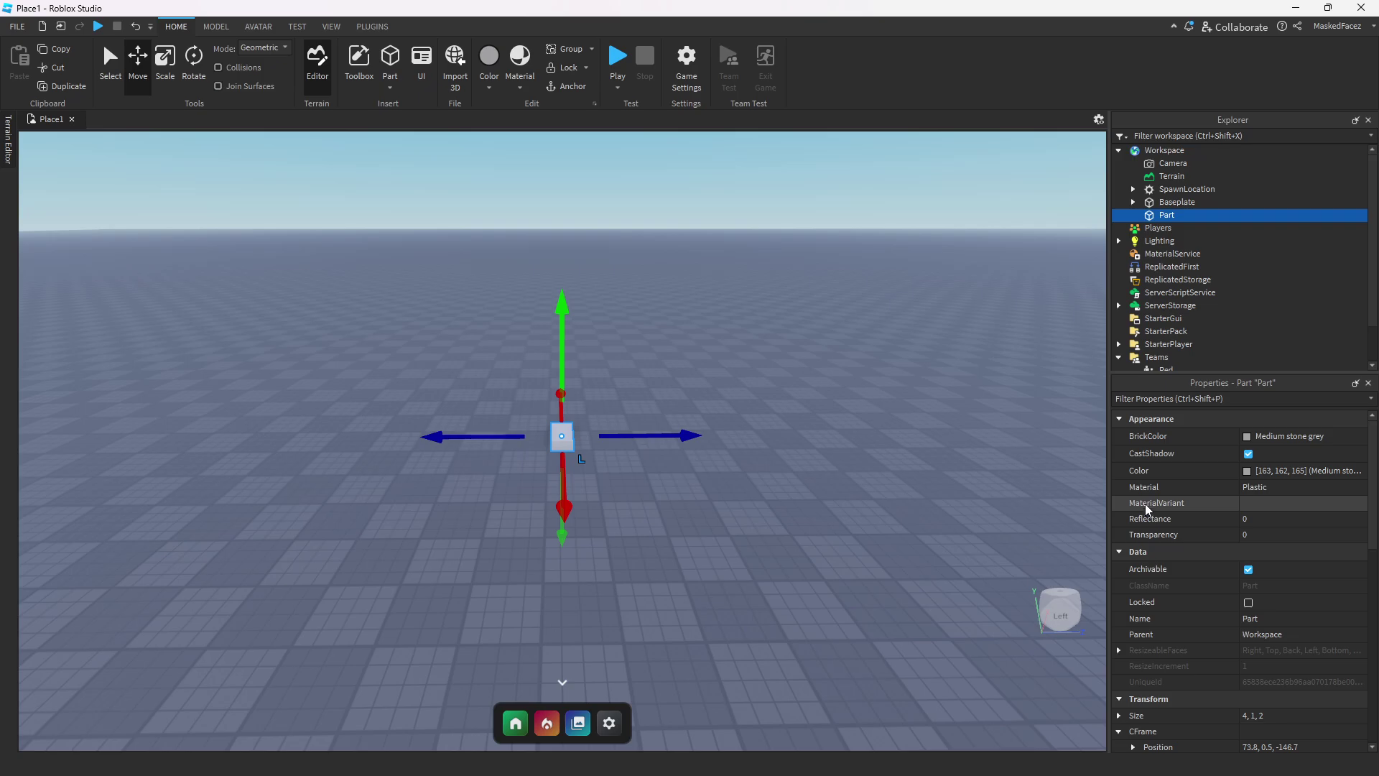
left_click(1253, 533)
type(".8")
key("Return")
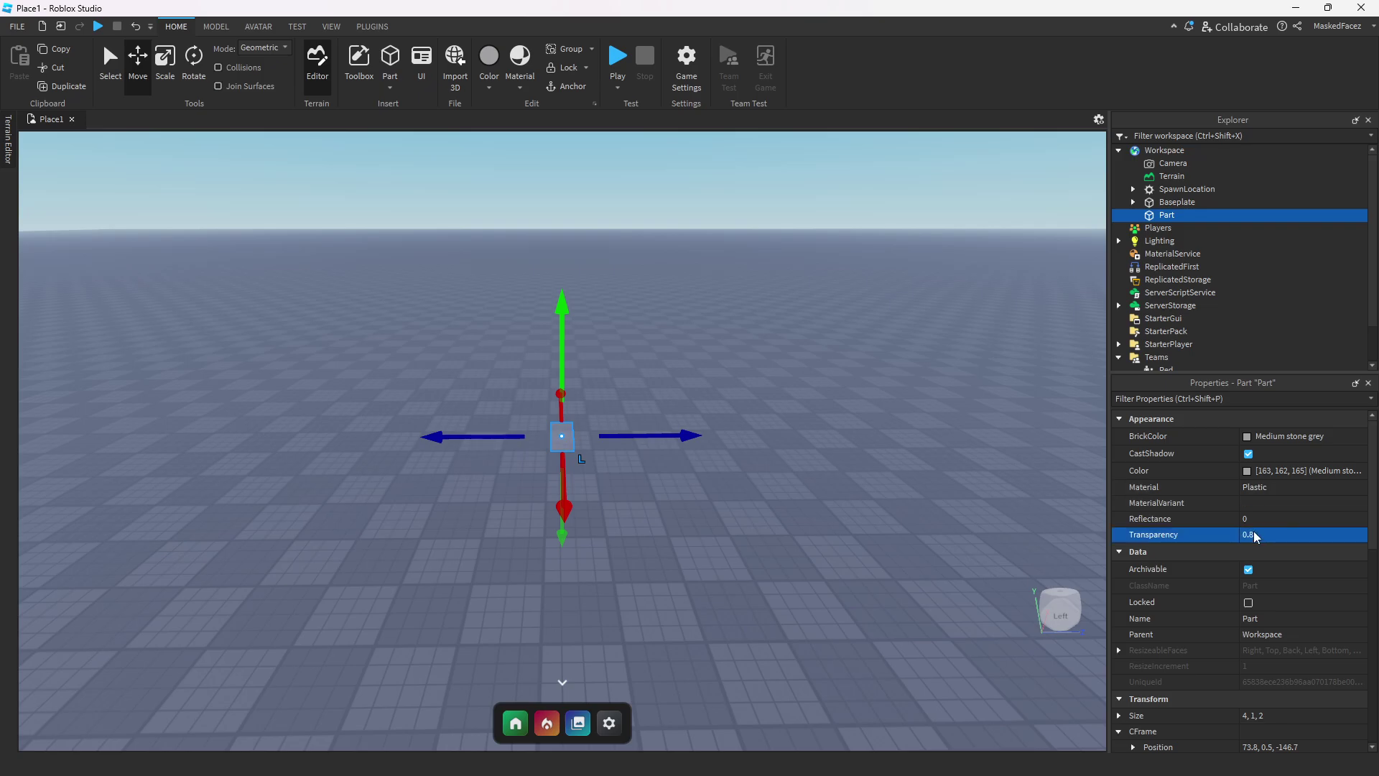
Set the new part's size to 1, 1, 1.
scroll(1293, 590, "down", 4)
left_click(1282, 526)
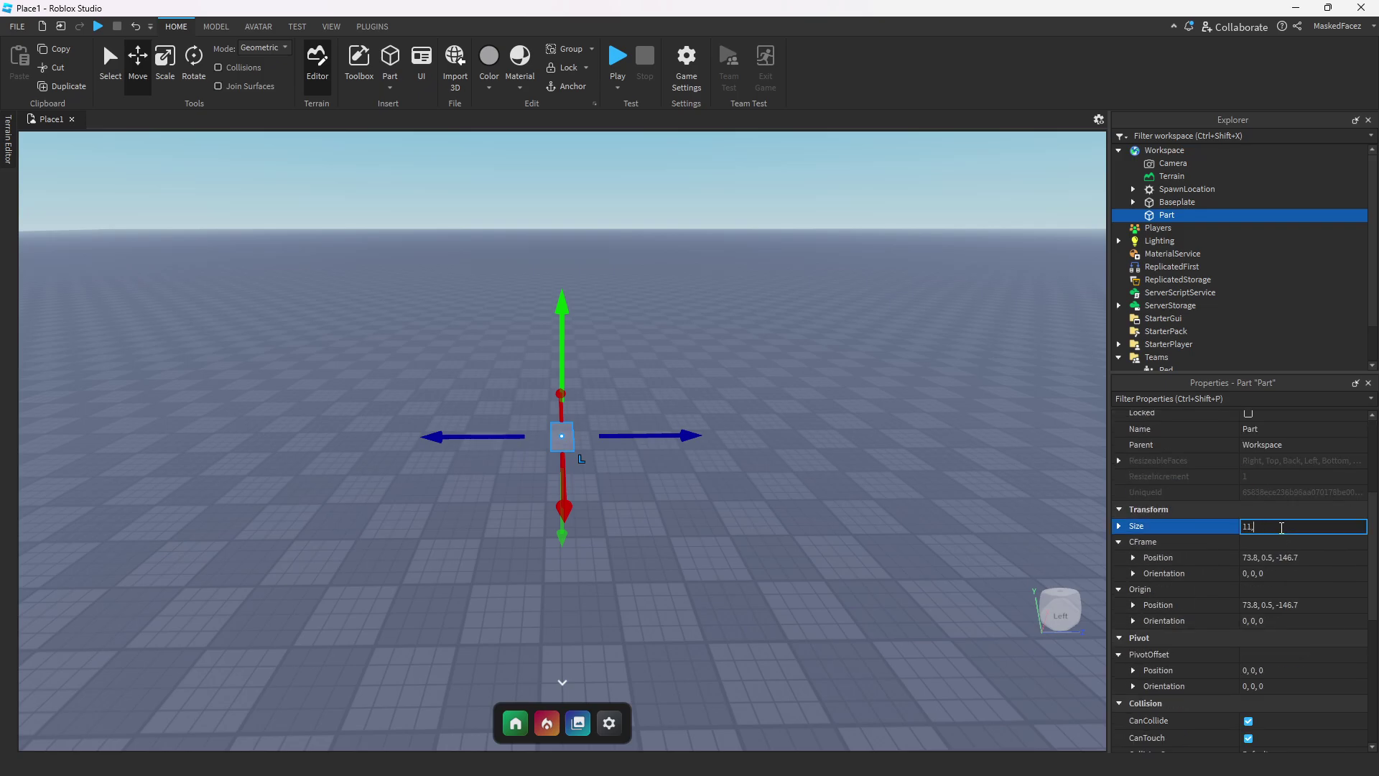
type("1,1,1")
key("Return")
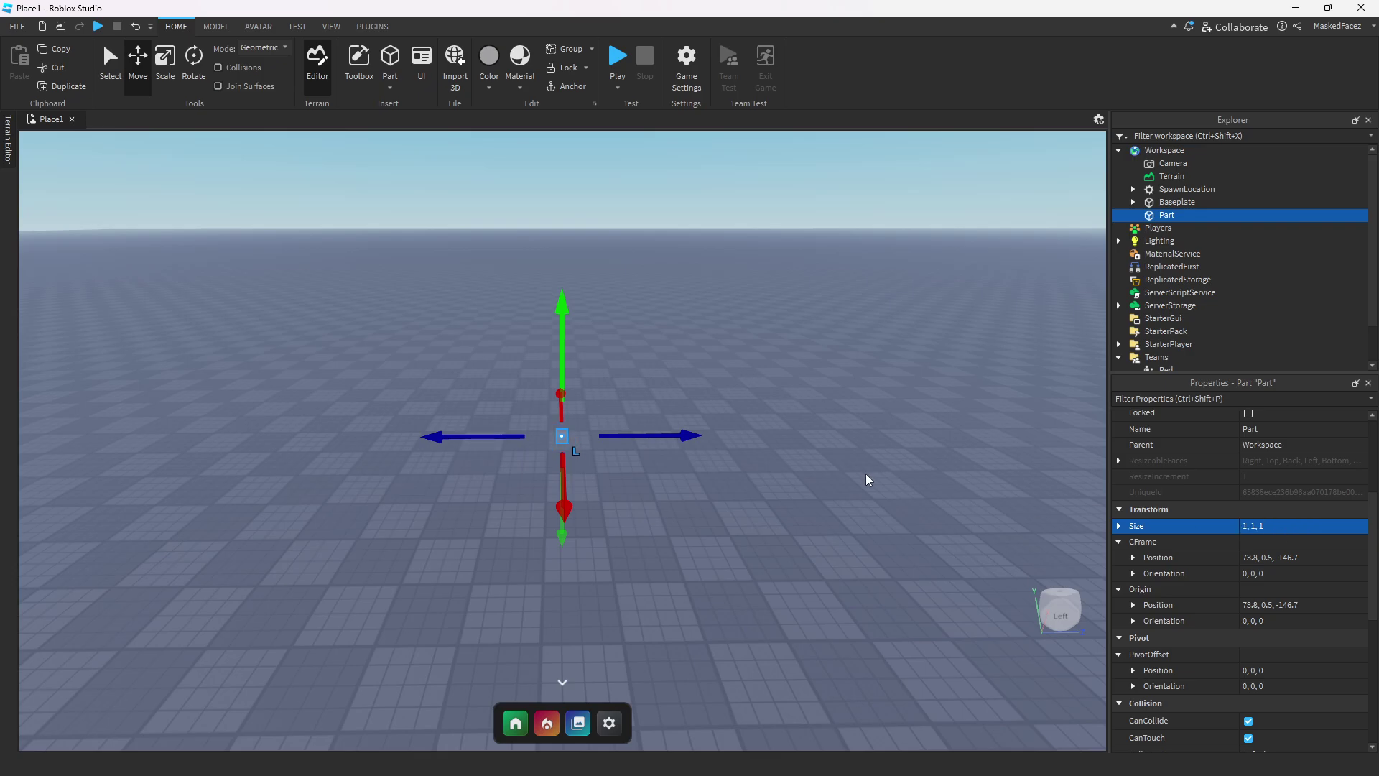
Raise the part above the baseplate to a height of about 8.9 studs.
left_click(744, 512)
left_click(564, 438)
left_click_drag(559, 346, 540, 256)
left_click(732, 444)
Duplicate the raised part and move the copy sideways away from the original.
key("w")
key("a")
right_click_drag(731, 444, 849, 493)
left_click(761, 445)
key("ctrl+d")
key("s")
left_click_drag(795, 395, 481, 477)
left_click(650, 491)
left_click_drag(495, 393, 417, 395)
left_click(636, 463)
Add an Attachment inside the original part.
key("d")
key("w")
right_click_drag(636, 462, 636, 463)
key("d")
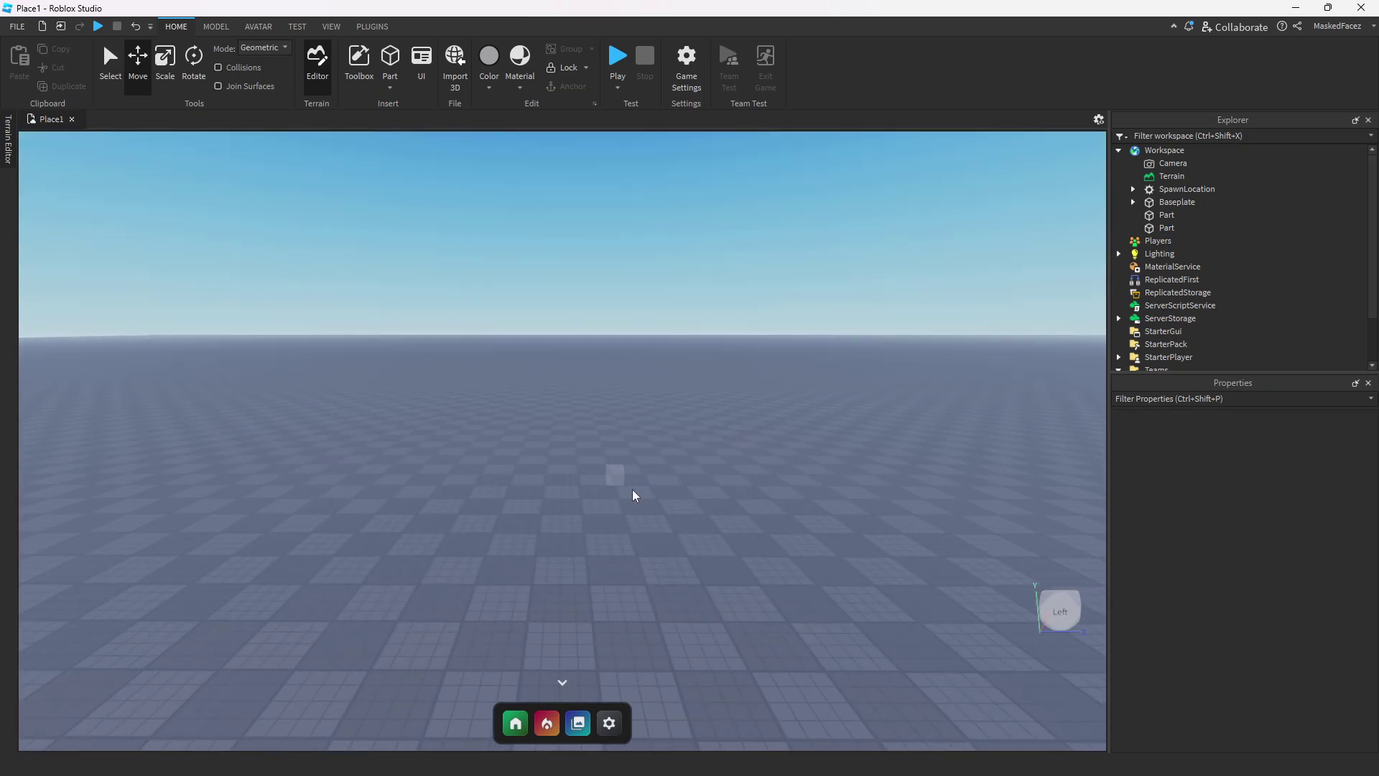
left_click(618, 476)
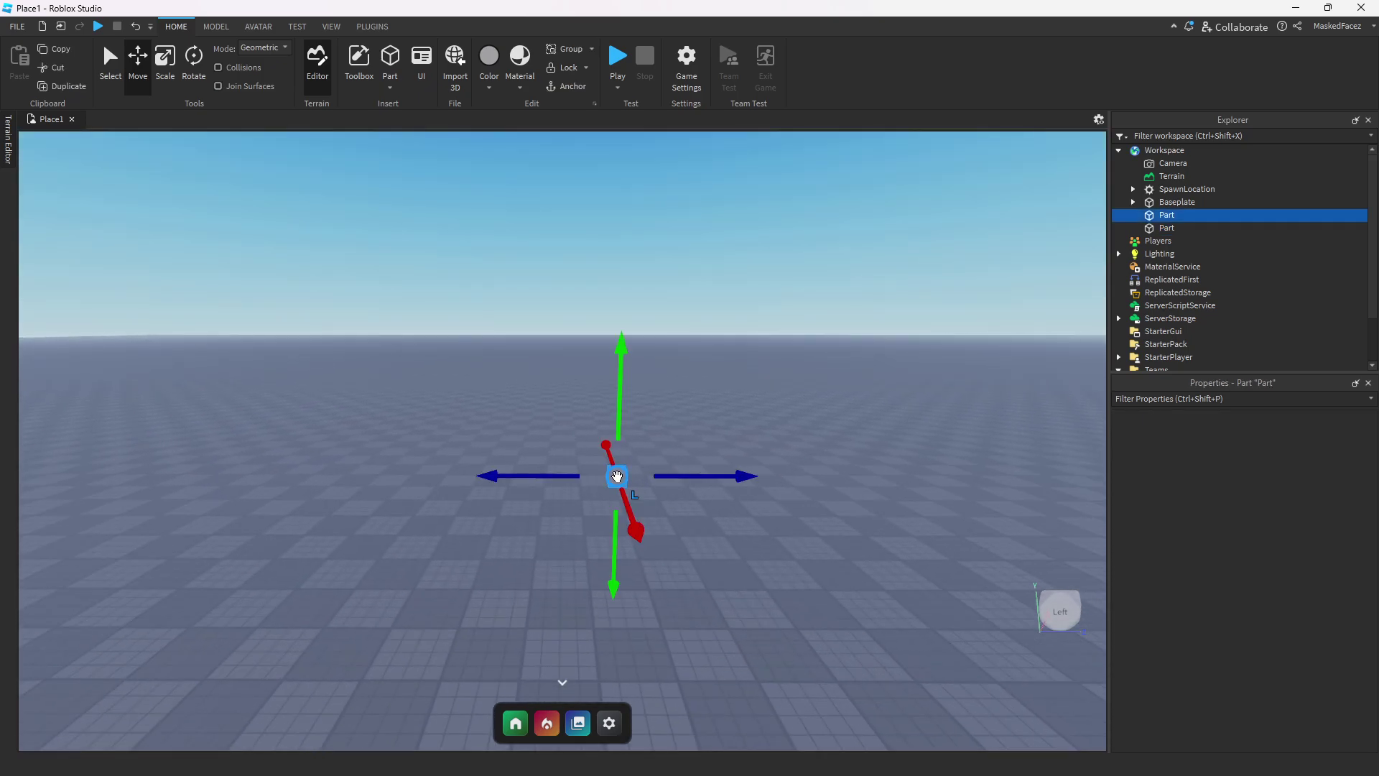
left_click(1185, 216)
type("at")
left_click(1170, 257)
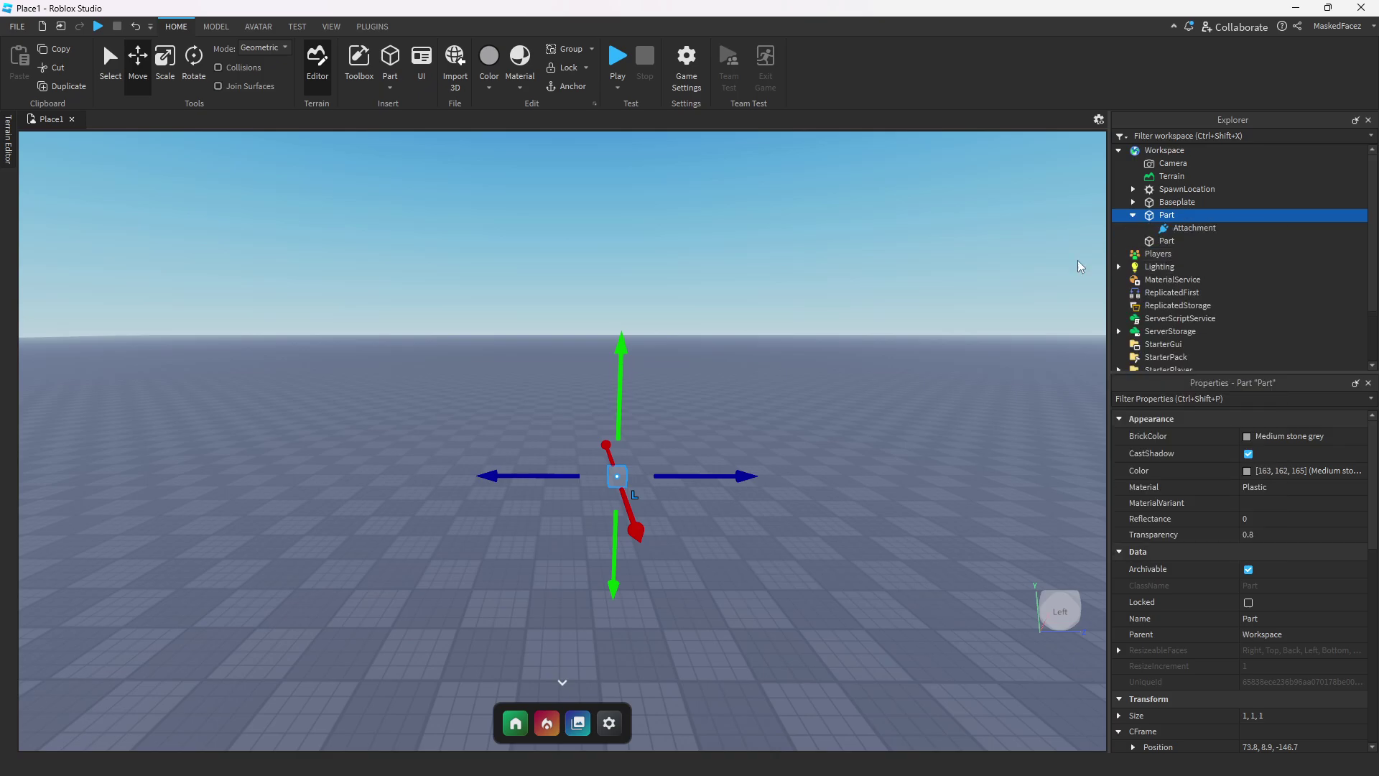
Add a ParticleEmitter inside the part's Attachment.
left_click(809, 356)
left_click(1187, 226)
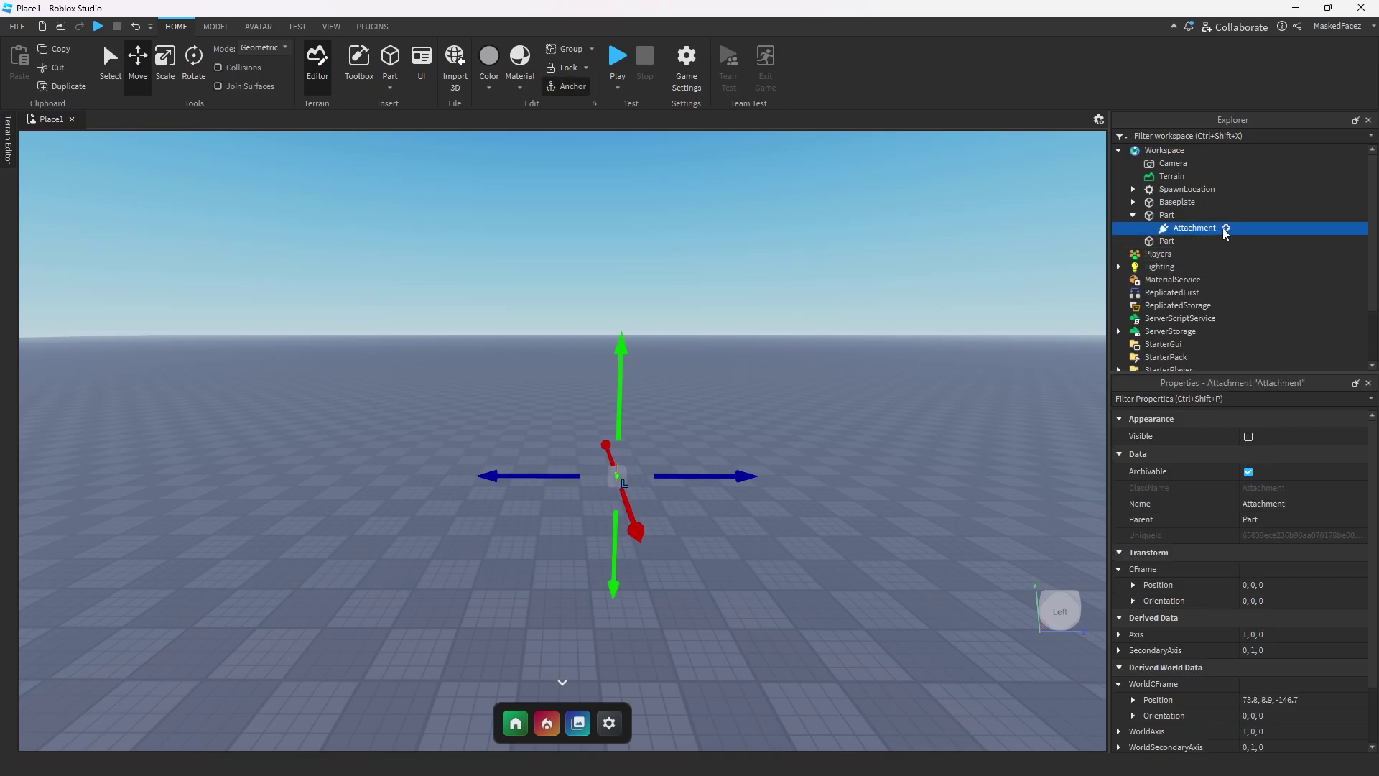
left_click(1226, 228)
left_click(1169, 279)
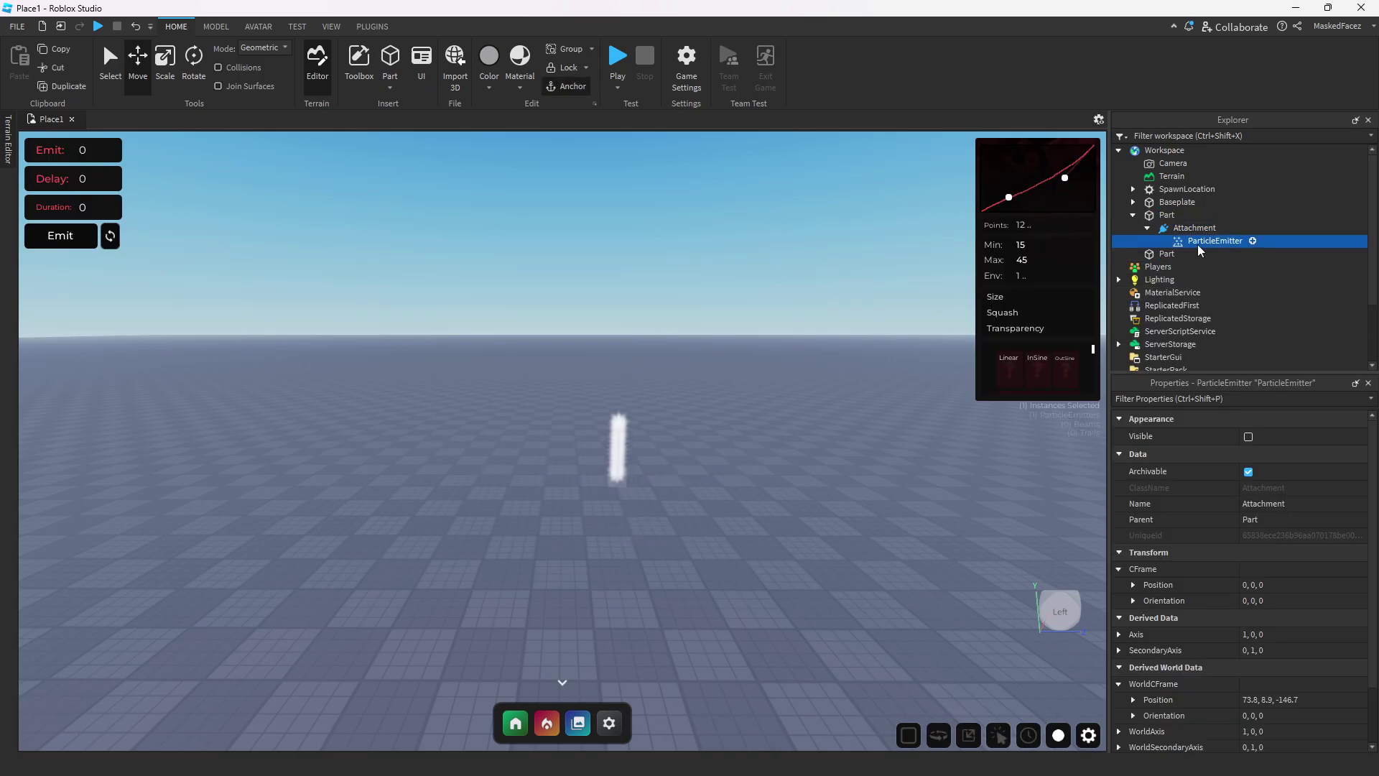
right_click(727, 434)
left_click(720, 434)
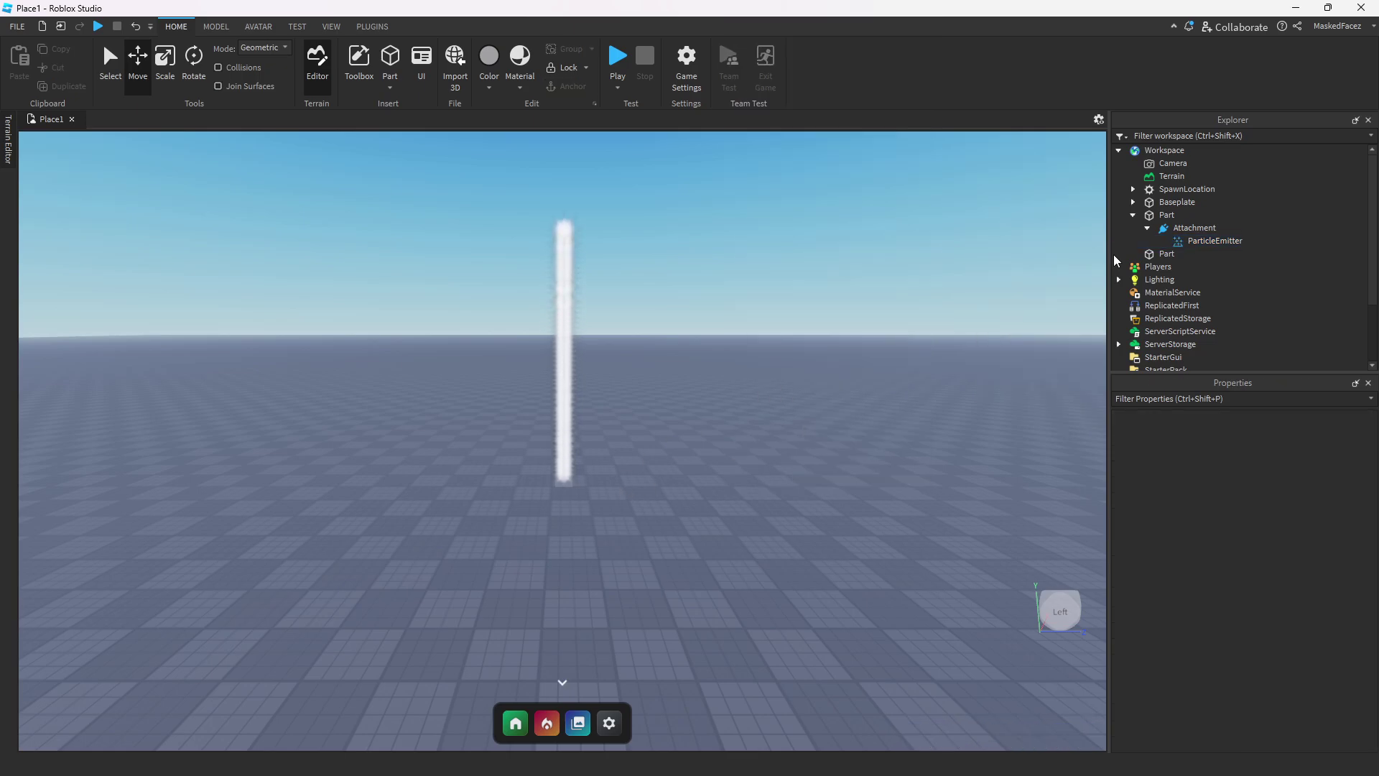
Rename the part that holds the particle emitter to Wind.
left_click(1167, 214)
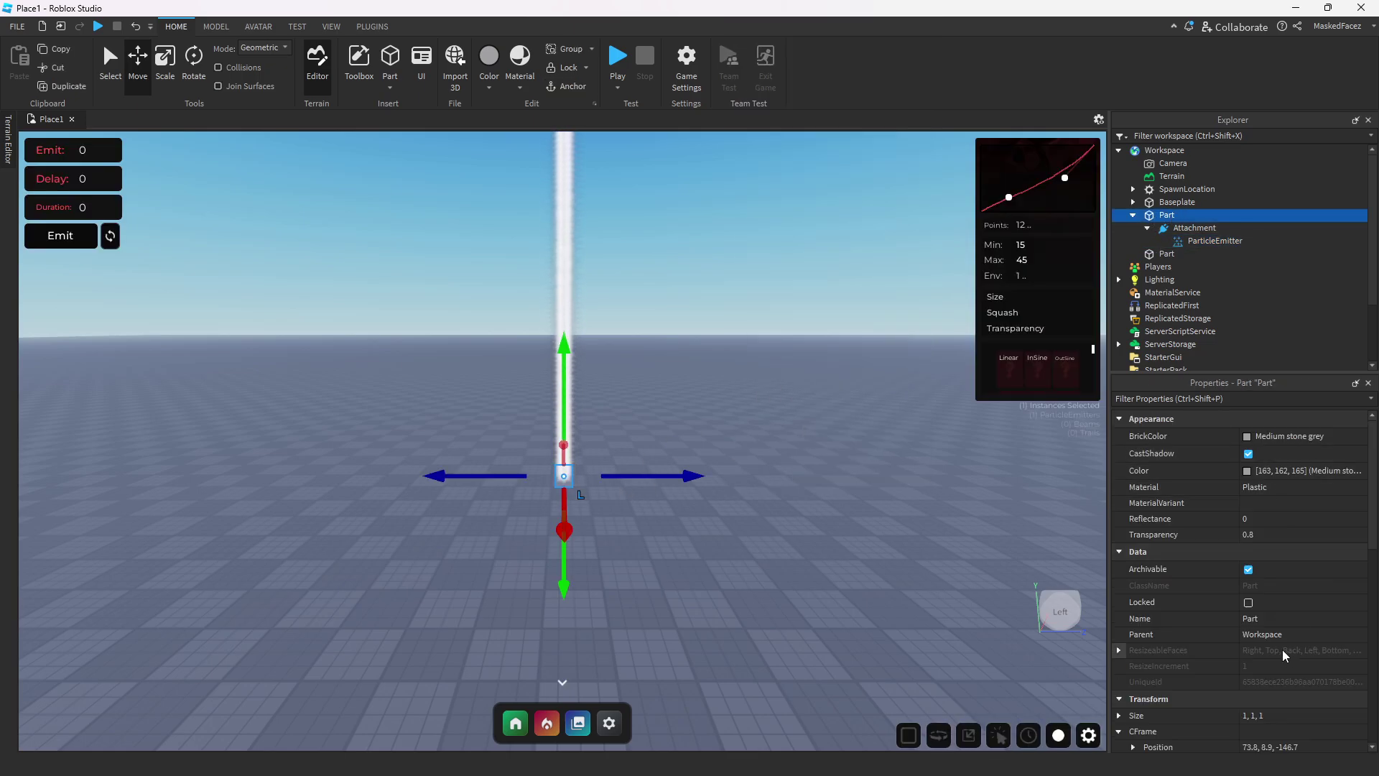
scroll(1284, 651, "down", 1)
left_click(1267, 570)
type("Wi")
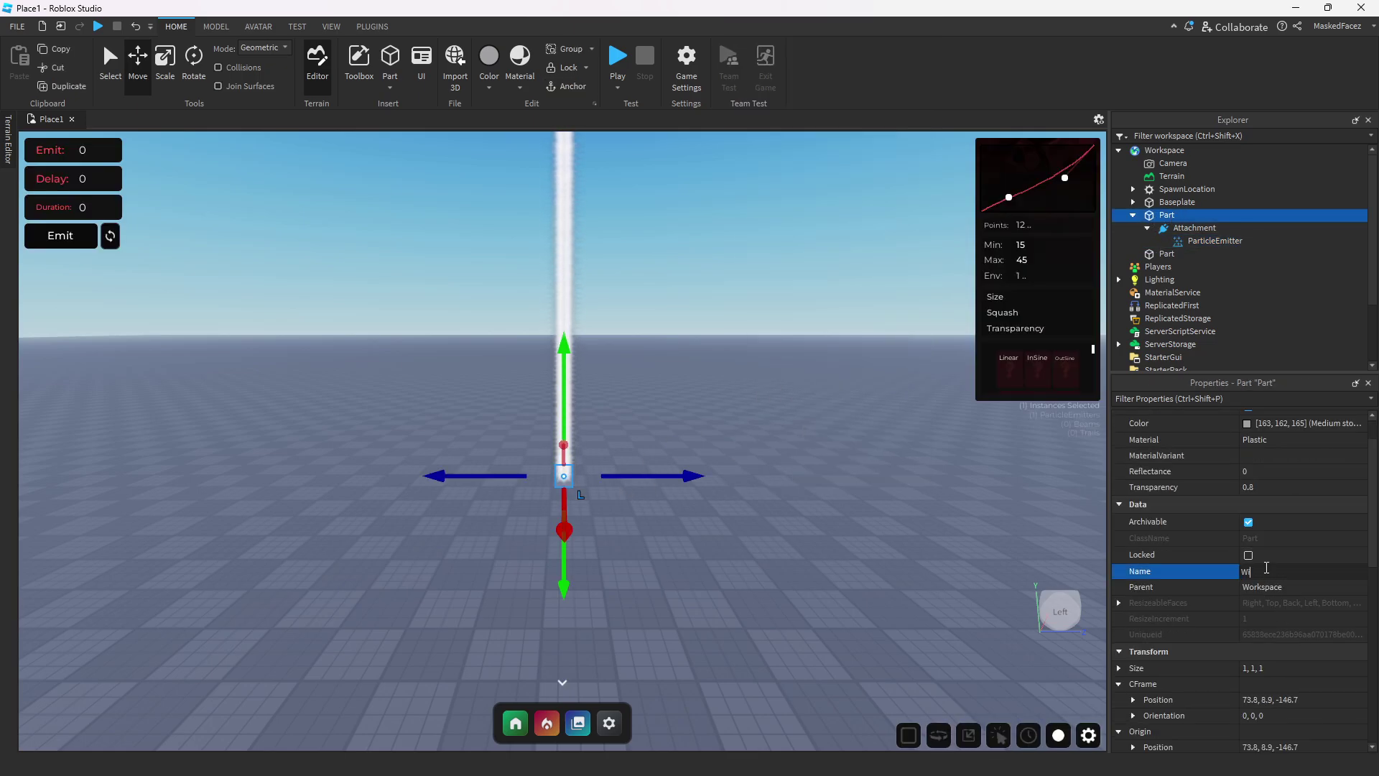
type("nd")
key("Return")
left_click(607, 532)
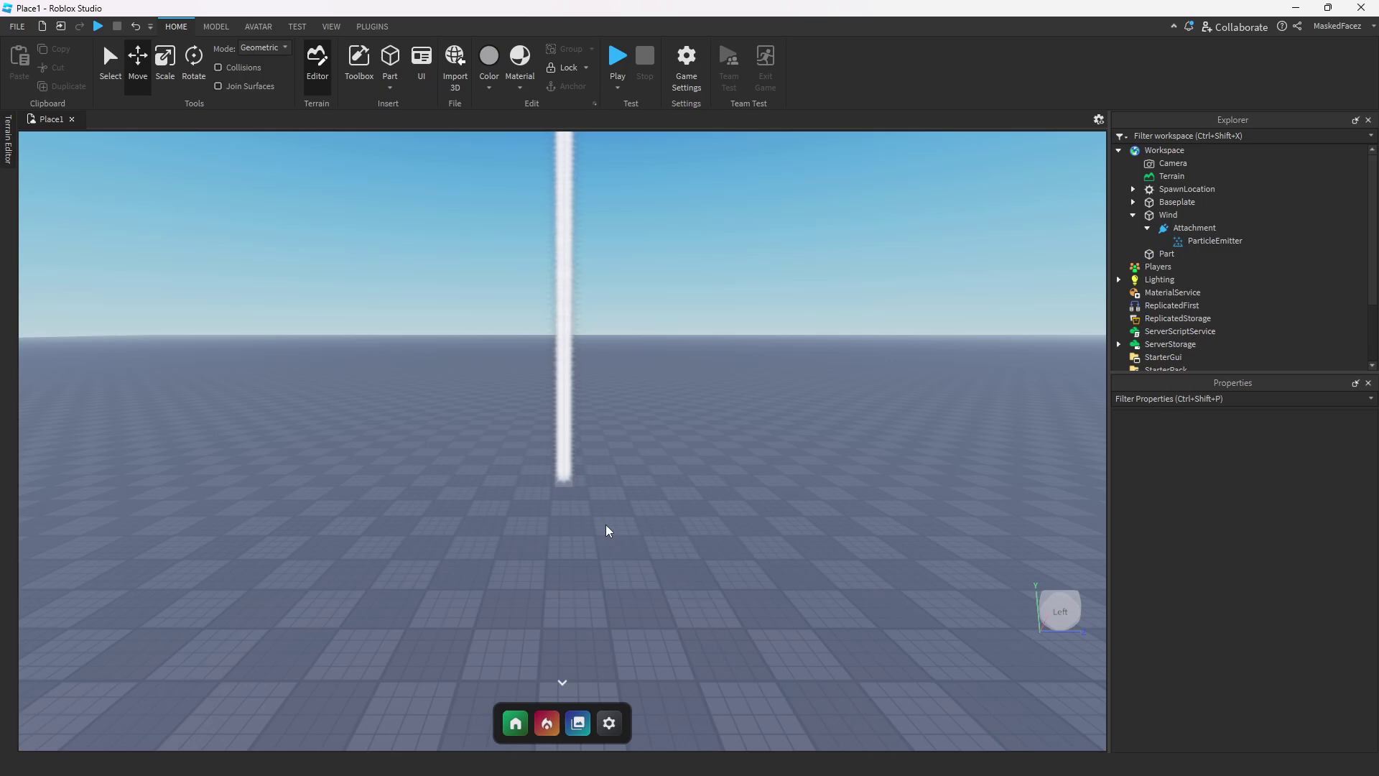
left_click(562, 473)
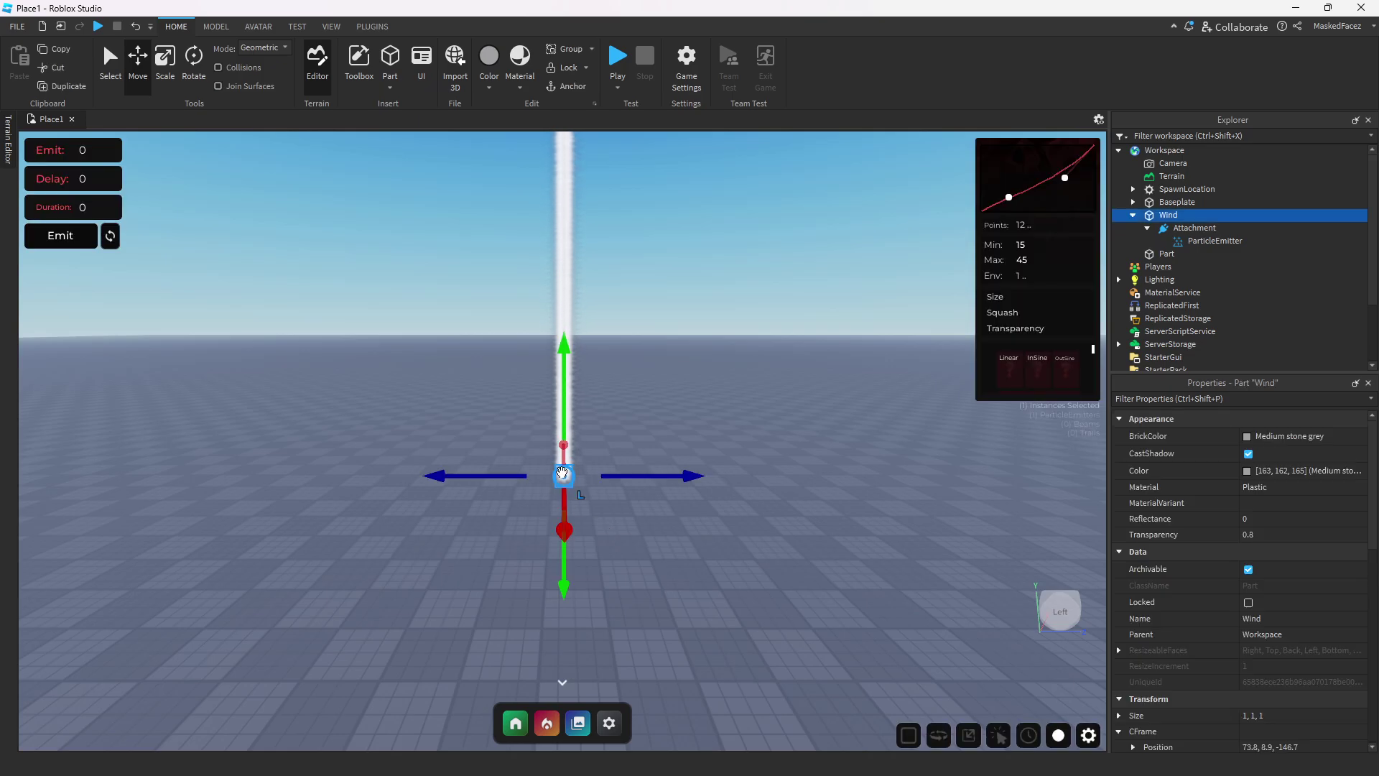
left_click(667, 411)
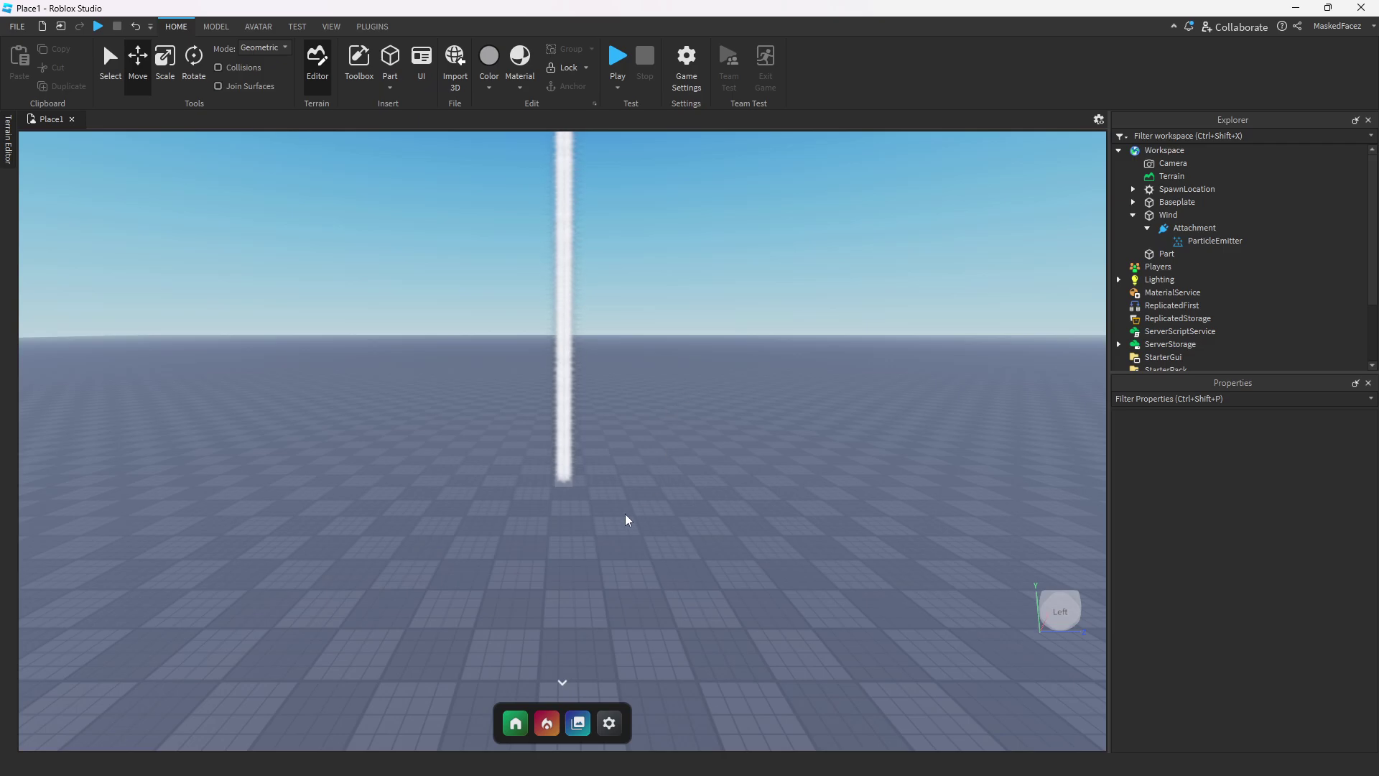
left_click(572, 471)
left_click(668, 440)
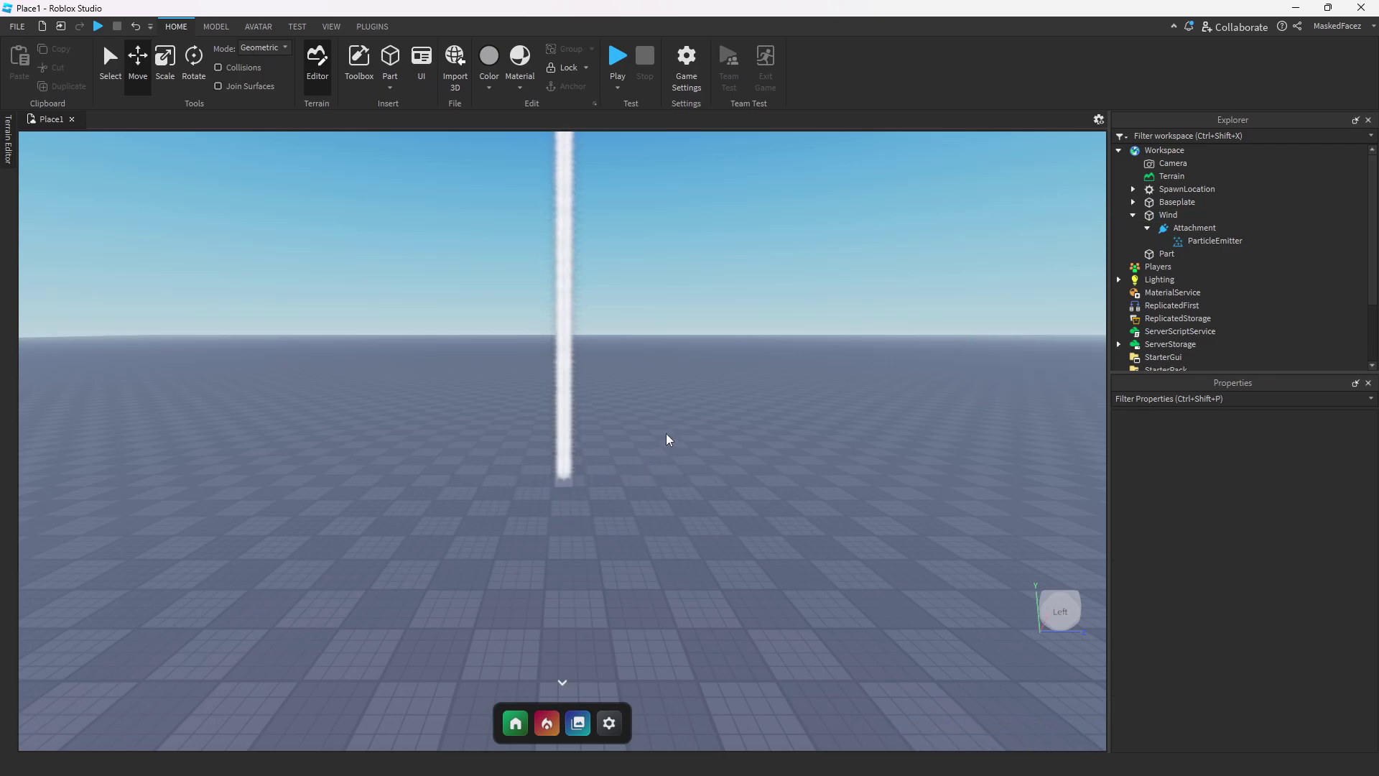
left_click(567, 475)
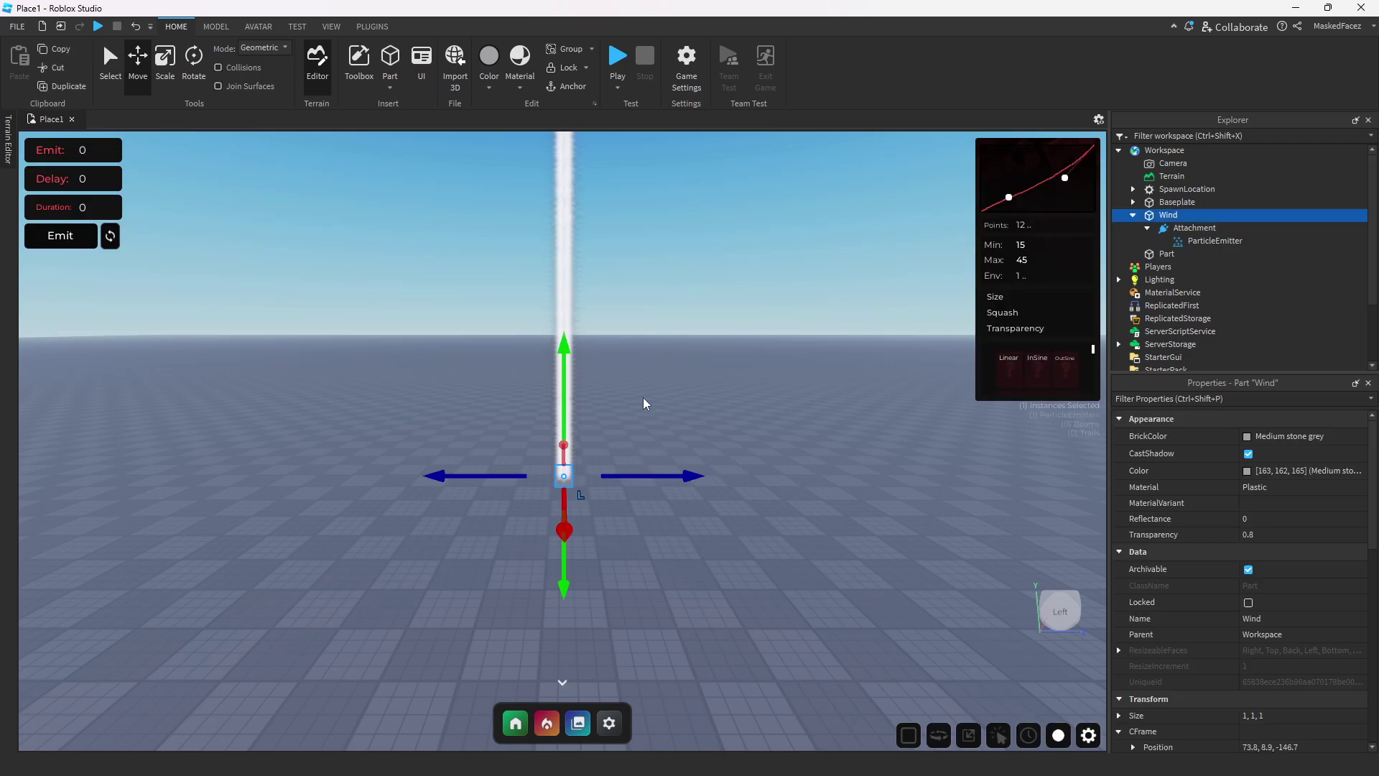
Select the Wind part's ParticleEmitter and open the StaticCrescents category of the texture library.
left_click(1222, 235)
left_click(1224, 241)
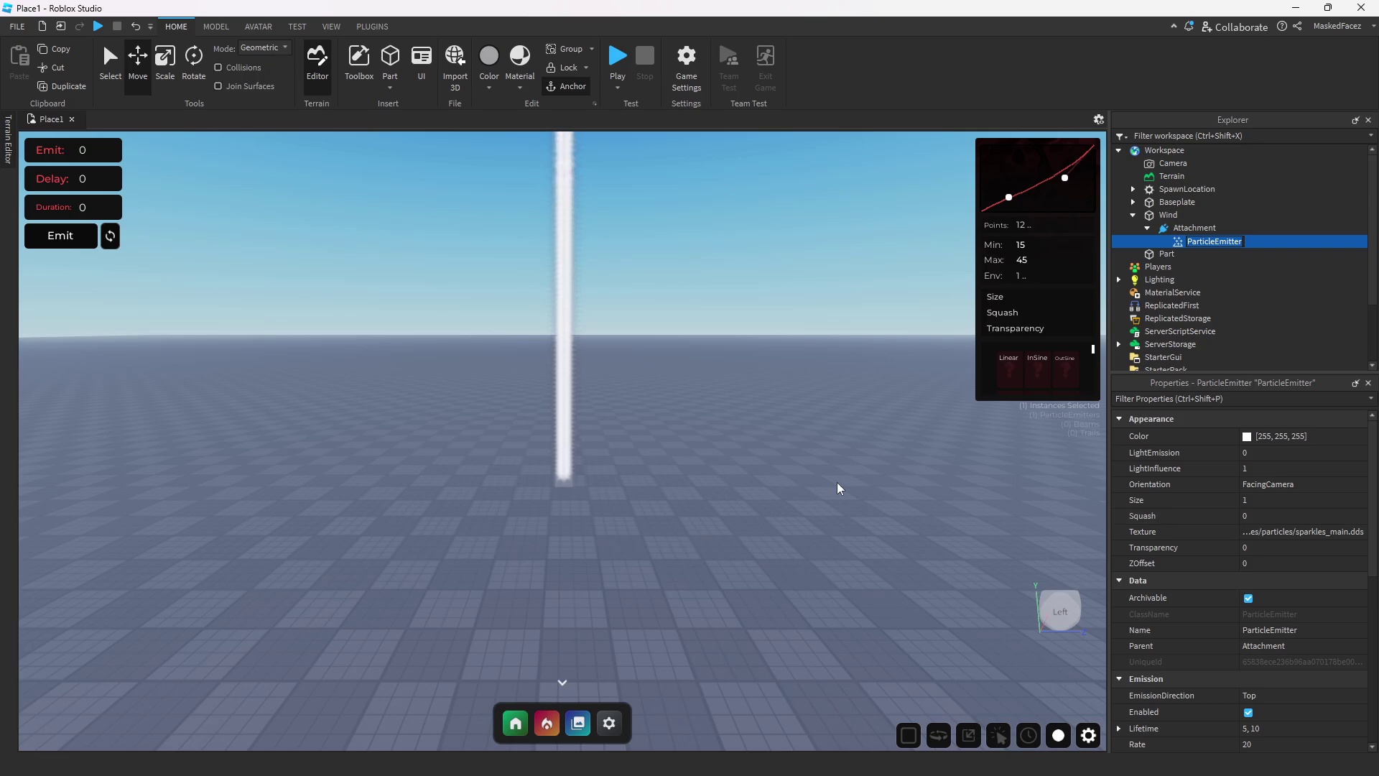
left_click(1265, 533)
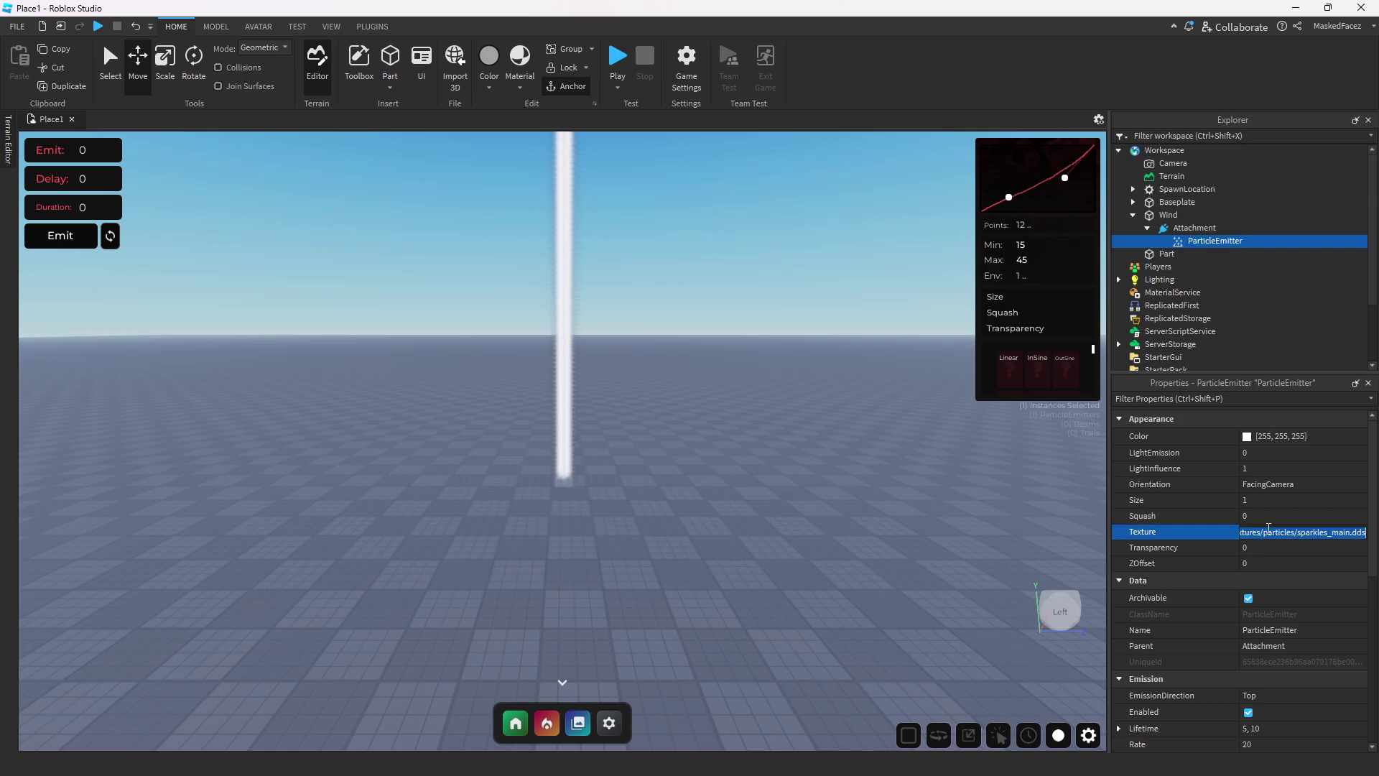
left_click(575, 733)
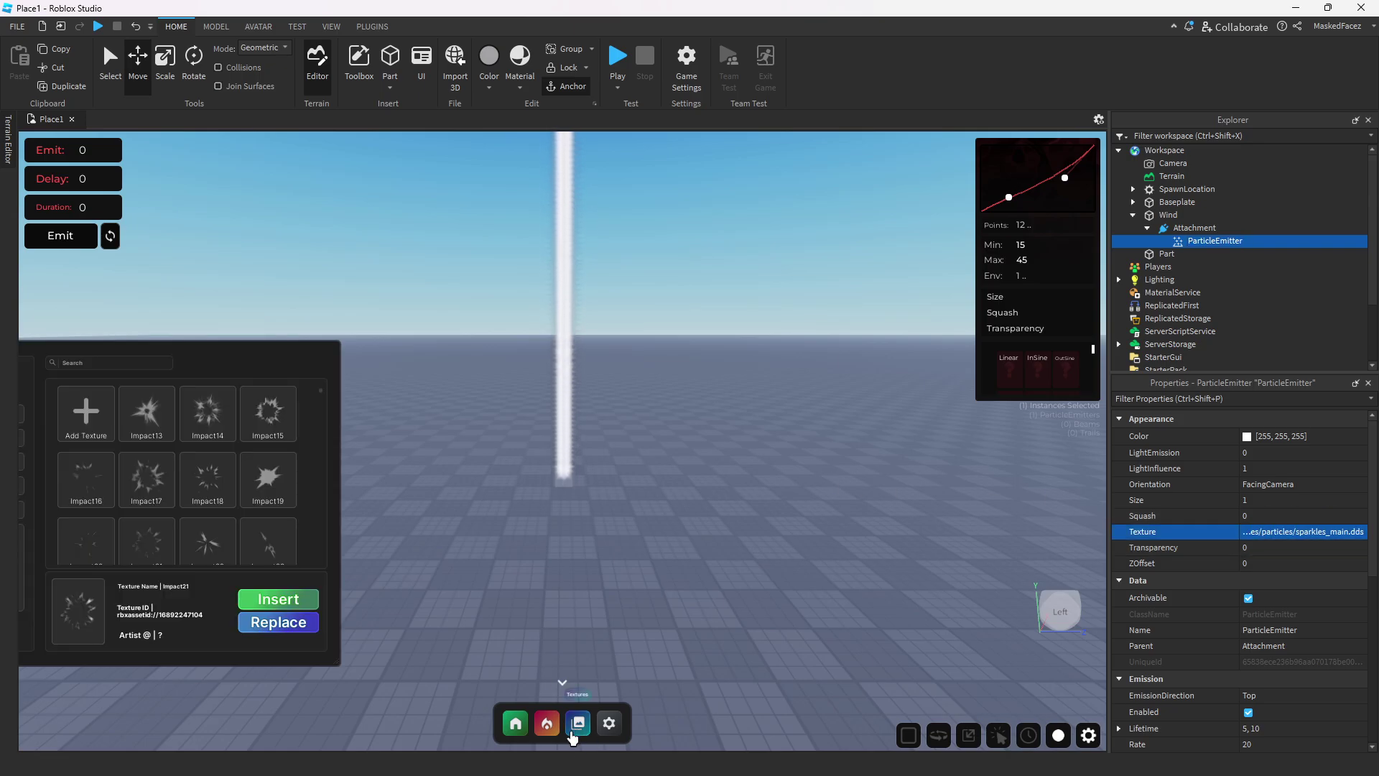
left_click(137, 472)
left_click(133, 470)
scroll(135, 528, "down", 1)
scroll(144, 568, "down", 2)
left_click(150, 521)
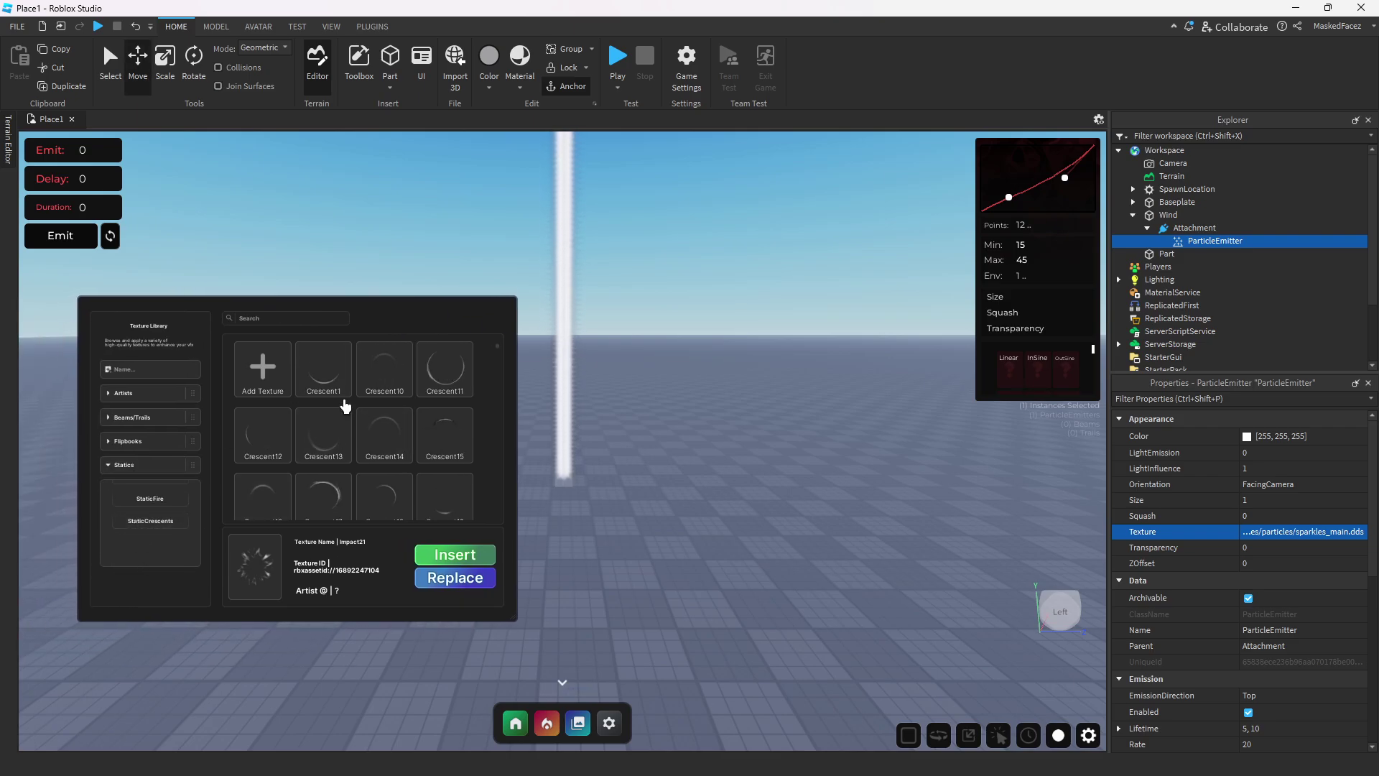
Preview several crescent textures, replace the emitter's texture with Crescent34, and close the texture library.
left_click(325, 378)
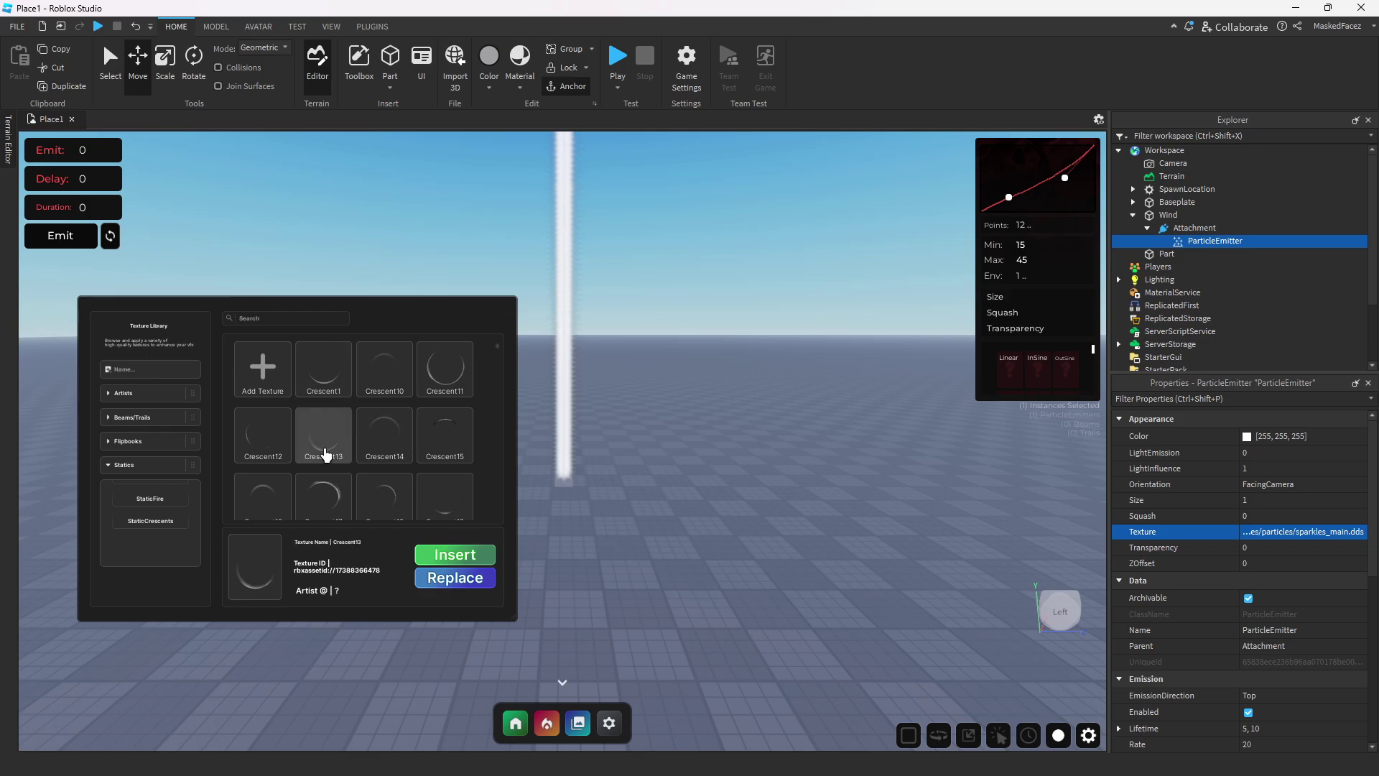
left_click(323, 502)
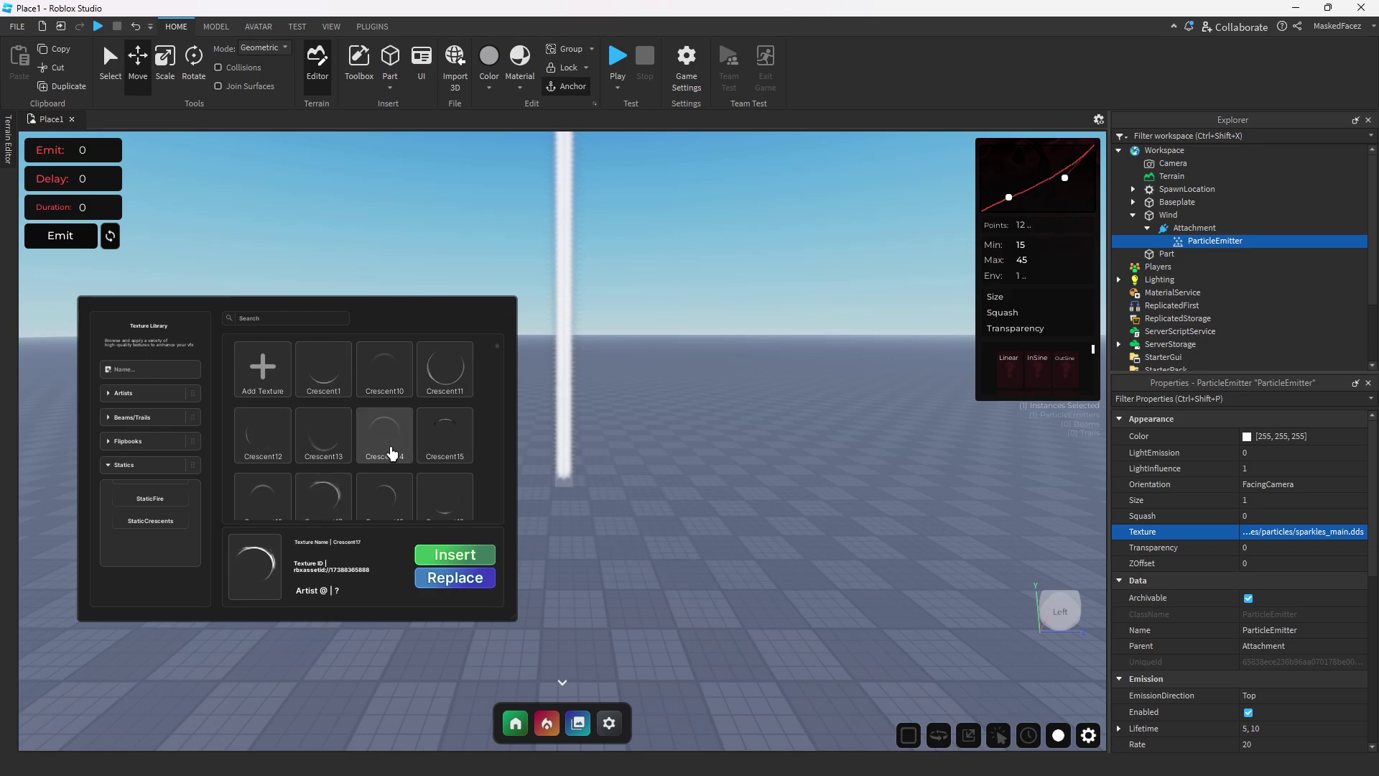
left_click(385, 368)
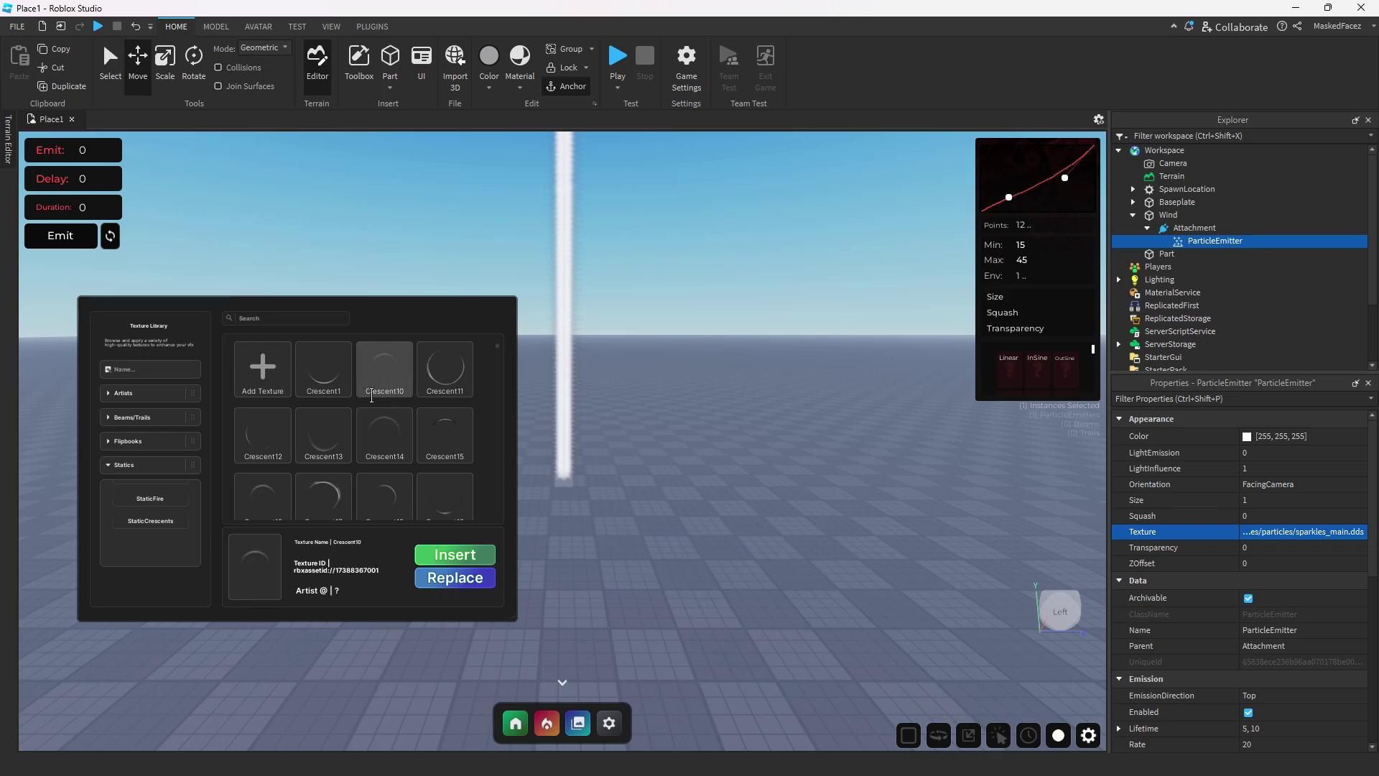
scroll(384, 417, "down", 3)
left_click(384, 430)
left_click(320, 431)
left_click(273, 485)
left_click(424, 494)
scroll(373, 489, "down", 2)
scroll(352, 481, "down", 4)
left_click(260, 409)
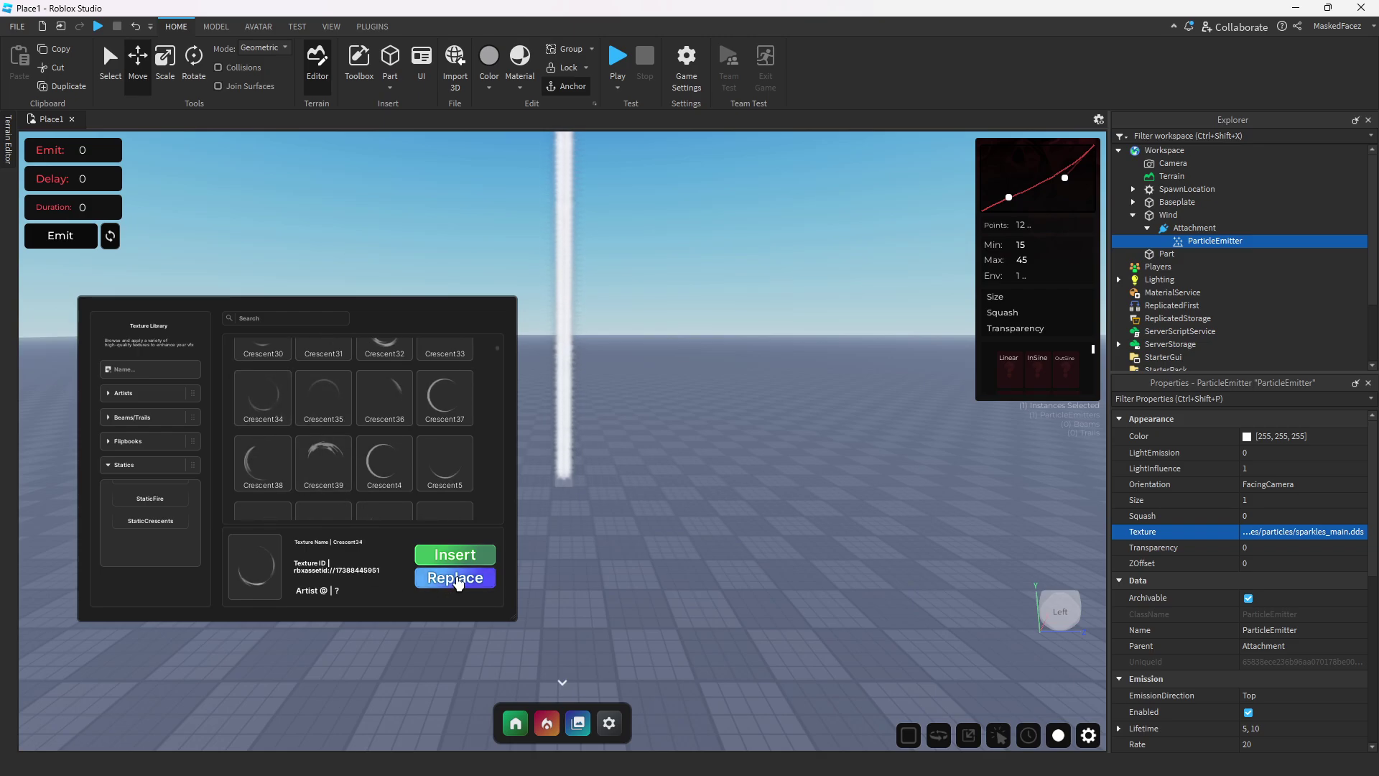
left_click(455, 578)
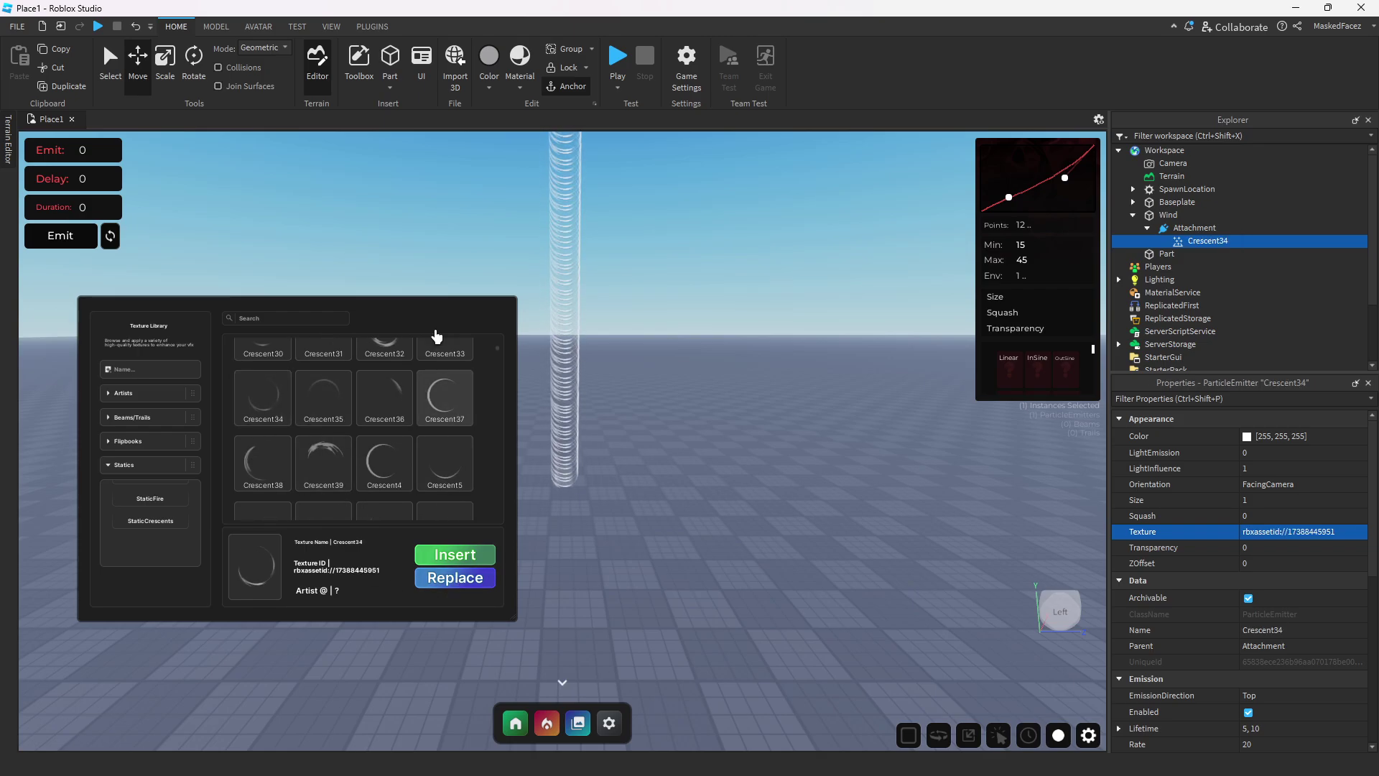
left_click_drag(422, 299, 342, 368)
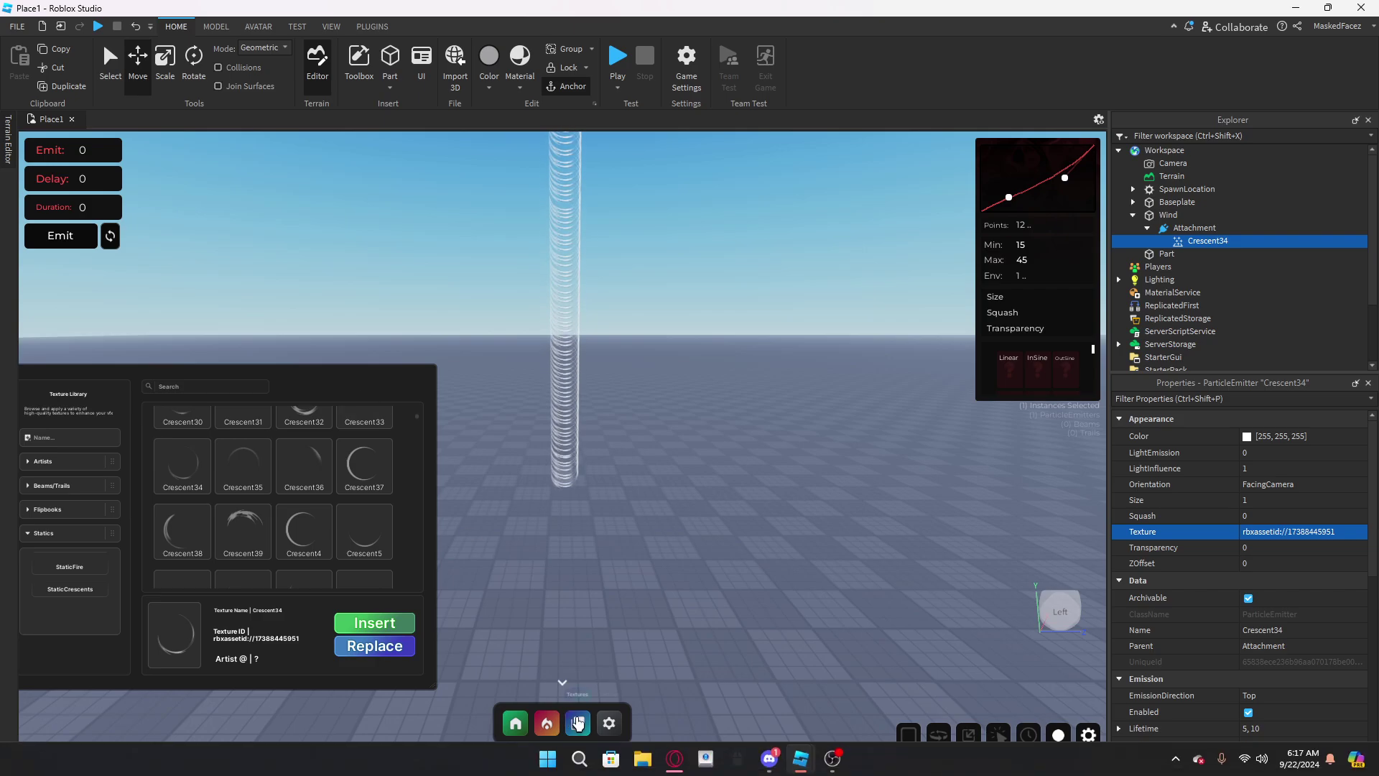
left_click(579, 723)
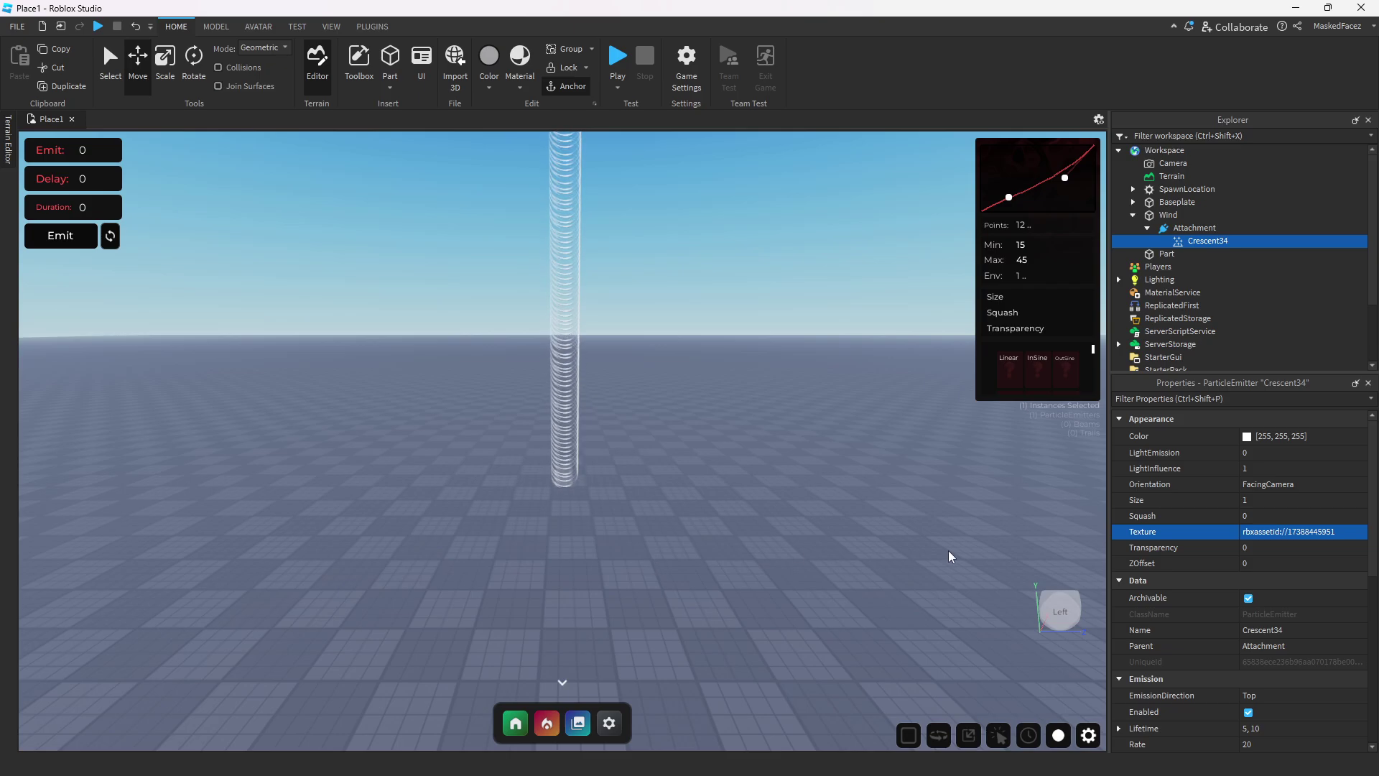
Set the Crescent34 emitter's LightInfluence to 0 and its Orientation to VelocityPerpendicular.
left_click(1299, 474)
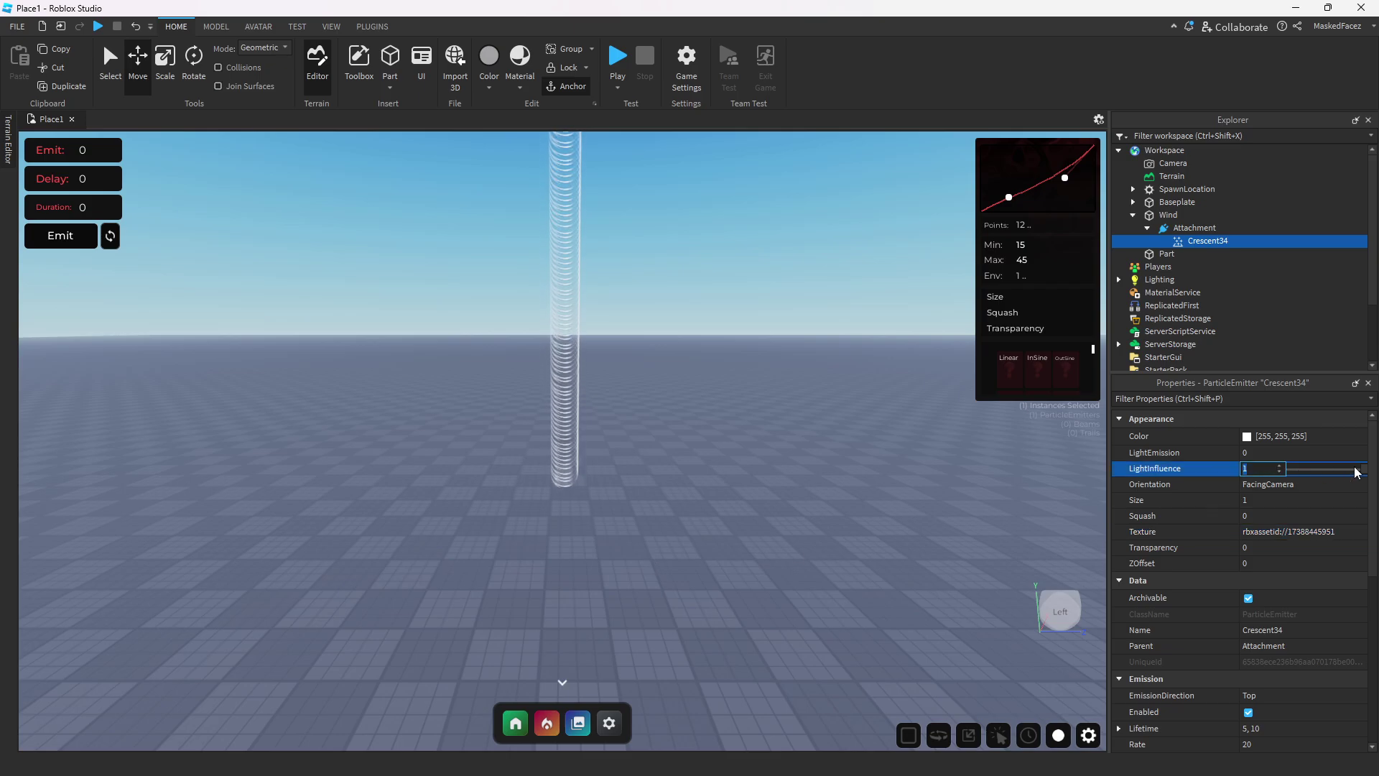
left_click_drag(1365, 472, 856, 460)
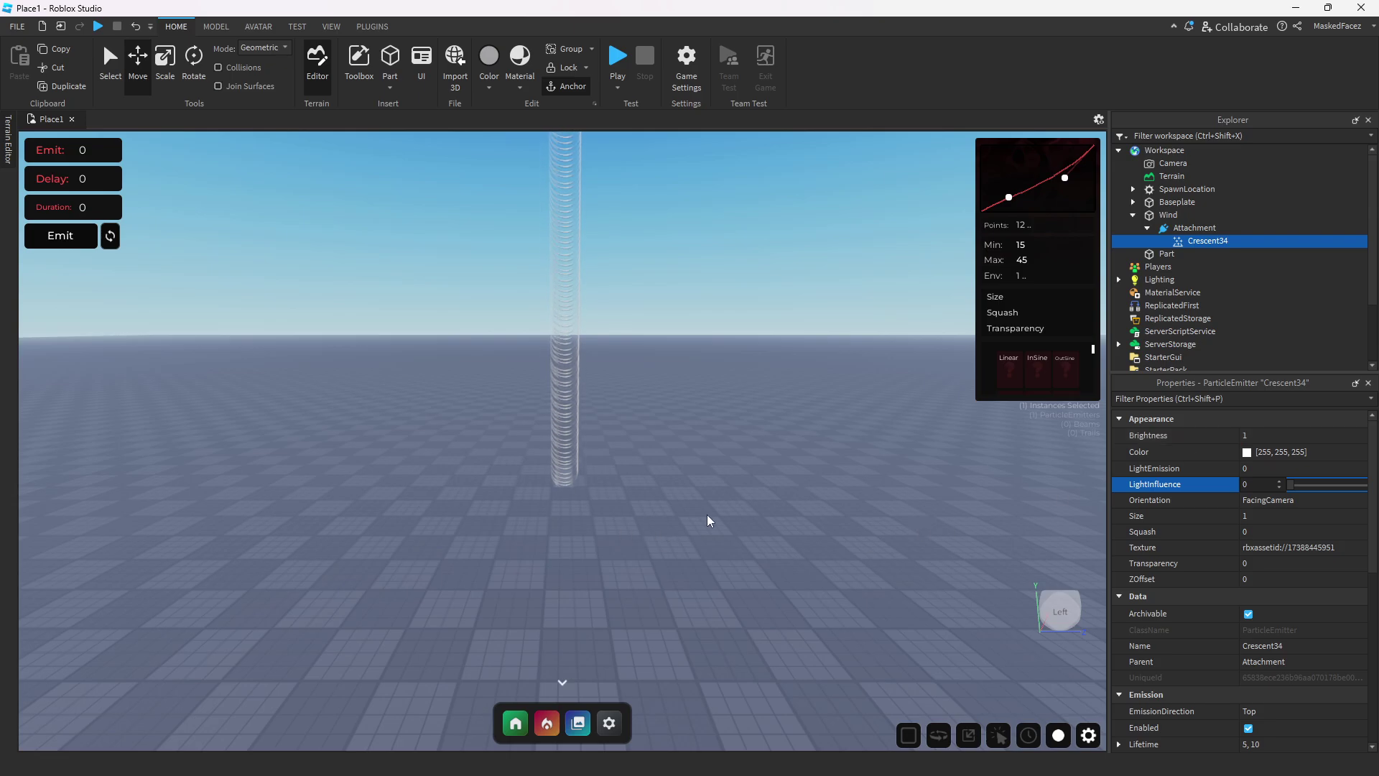
left_click(1278, 503)
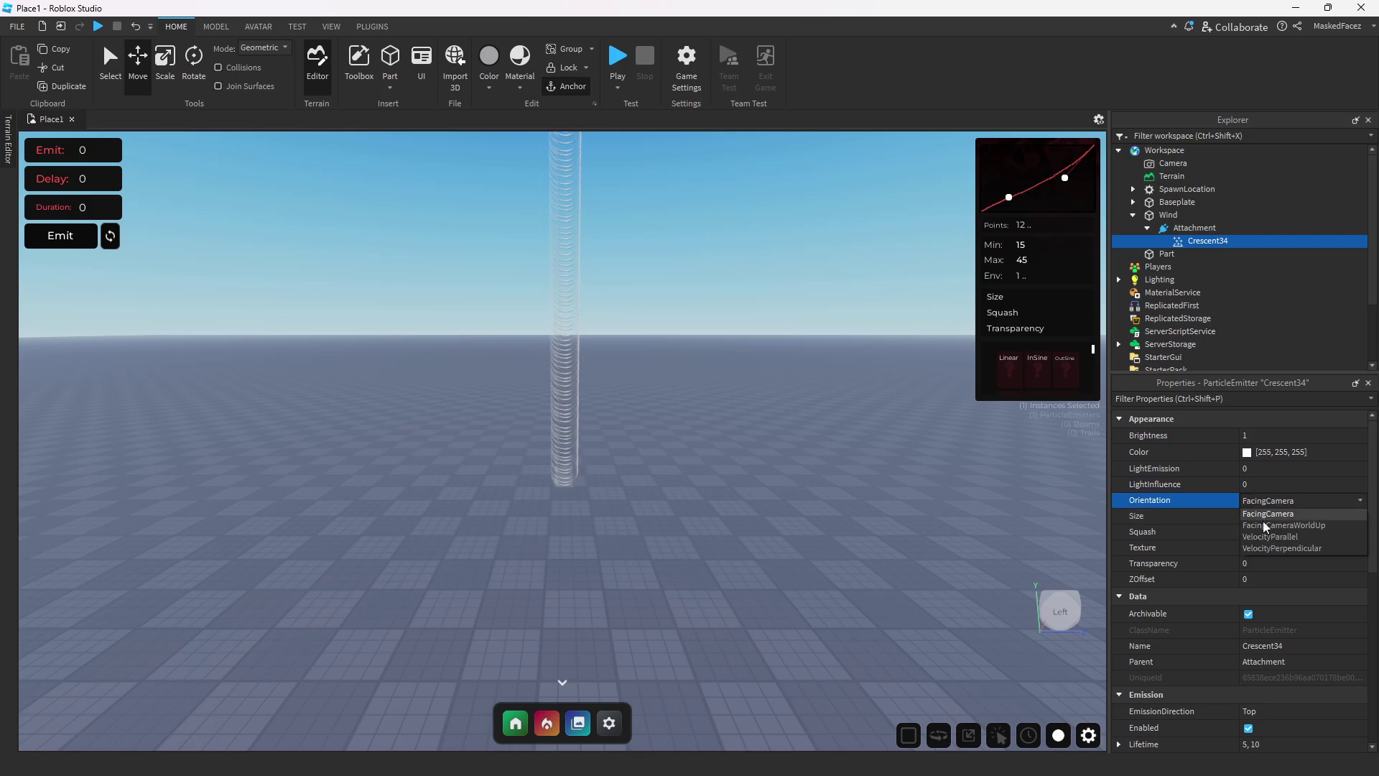
left_click(1283, 549)
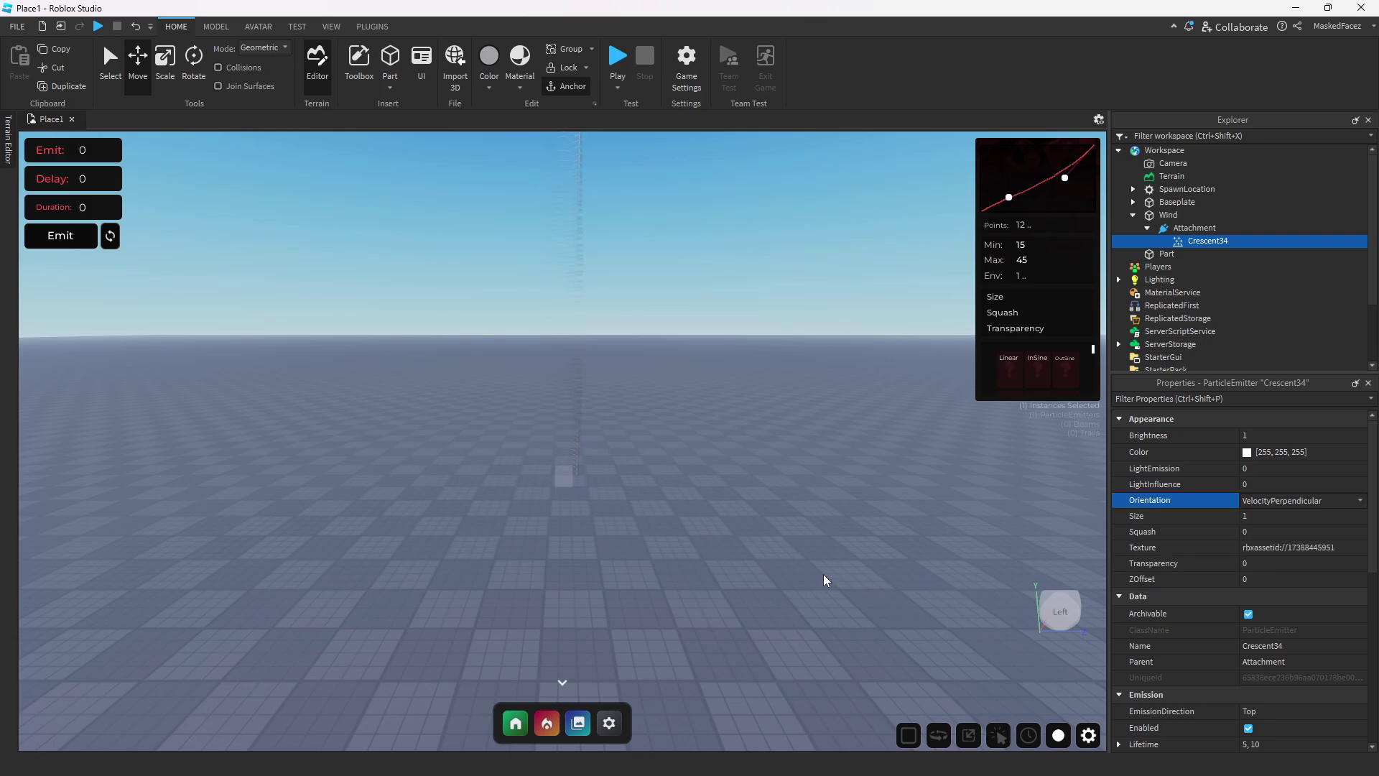
Set the Crescent34 emitter's Lifetime to 1.
mouse_move(767, 481)
right_mouse_down()
mouse_move(763, 471)
mouse_move(768, 486)
right_mouse_up()
key("s")
scroll(1243, 519, "down", 2)
scroll(1242, 519, "down", 2)
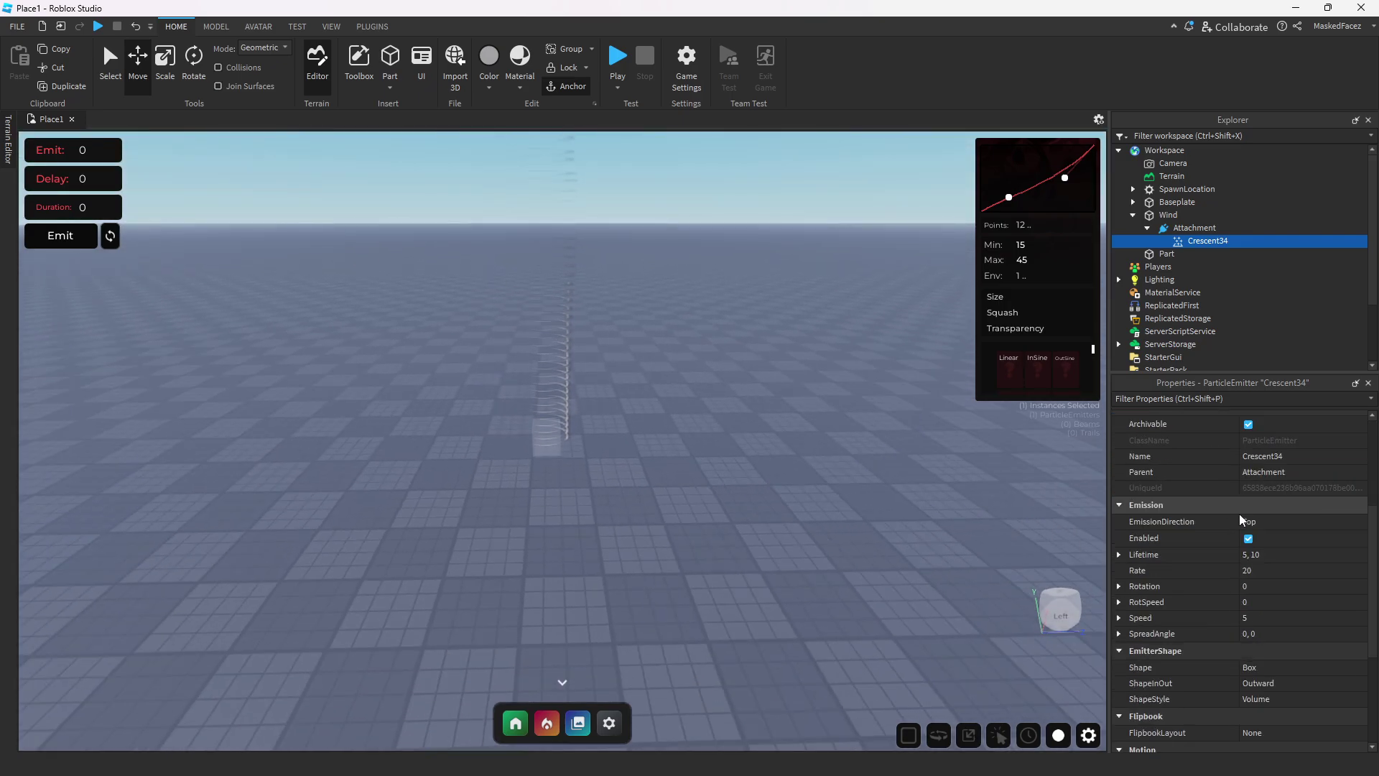
left_click(1271, 556)
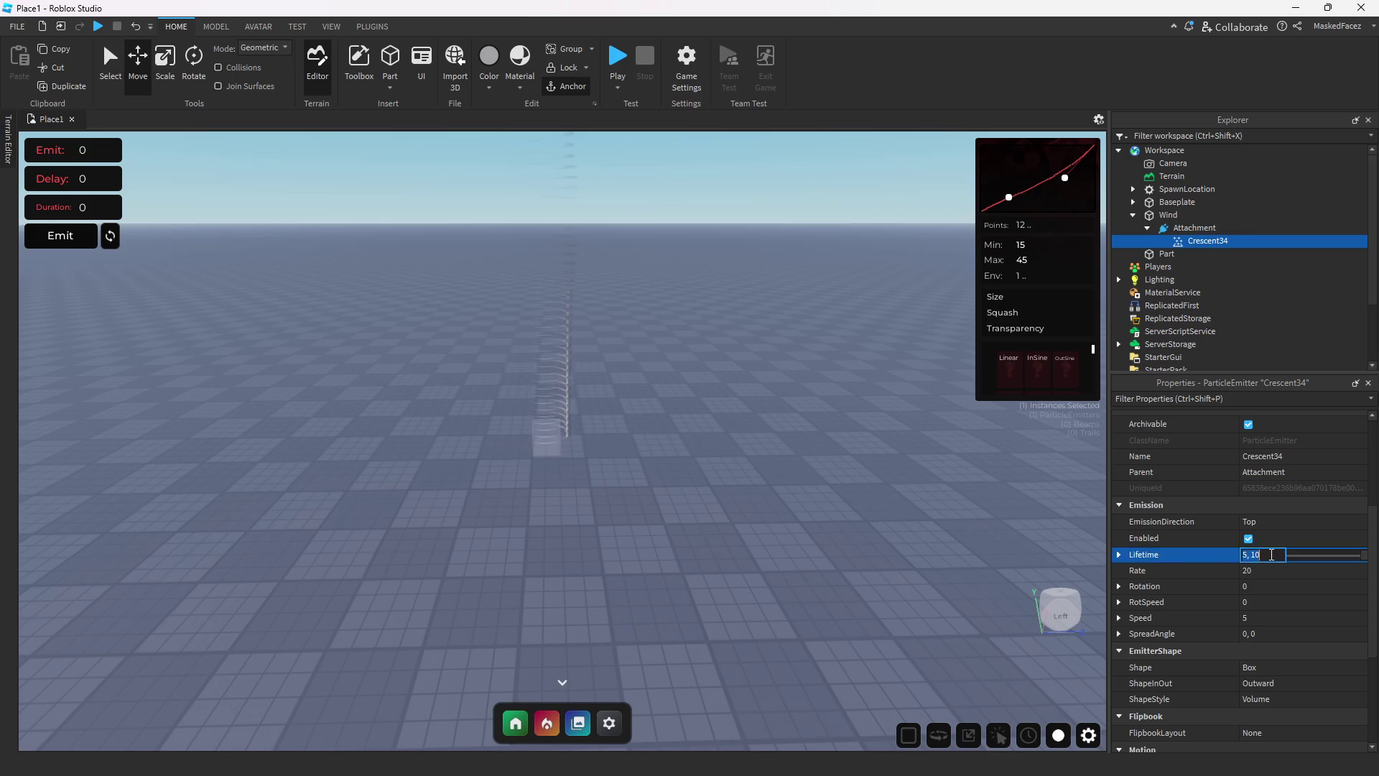
type("1")
key("Return")
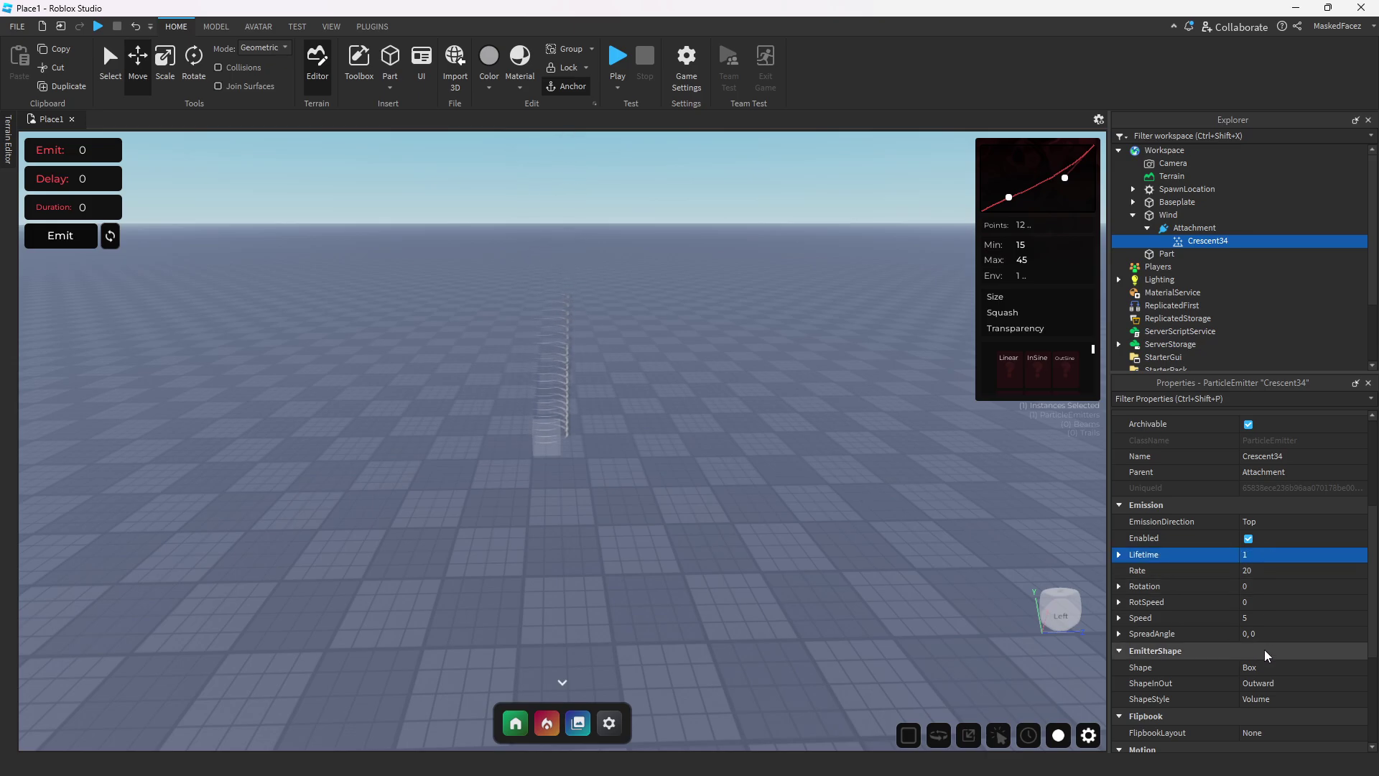
Set the Crescent34 emitter's Speed to 0.001 and inspect the resulting ring around the Wind part.
left_click(1272, 621)
type("0")
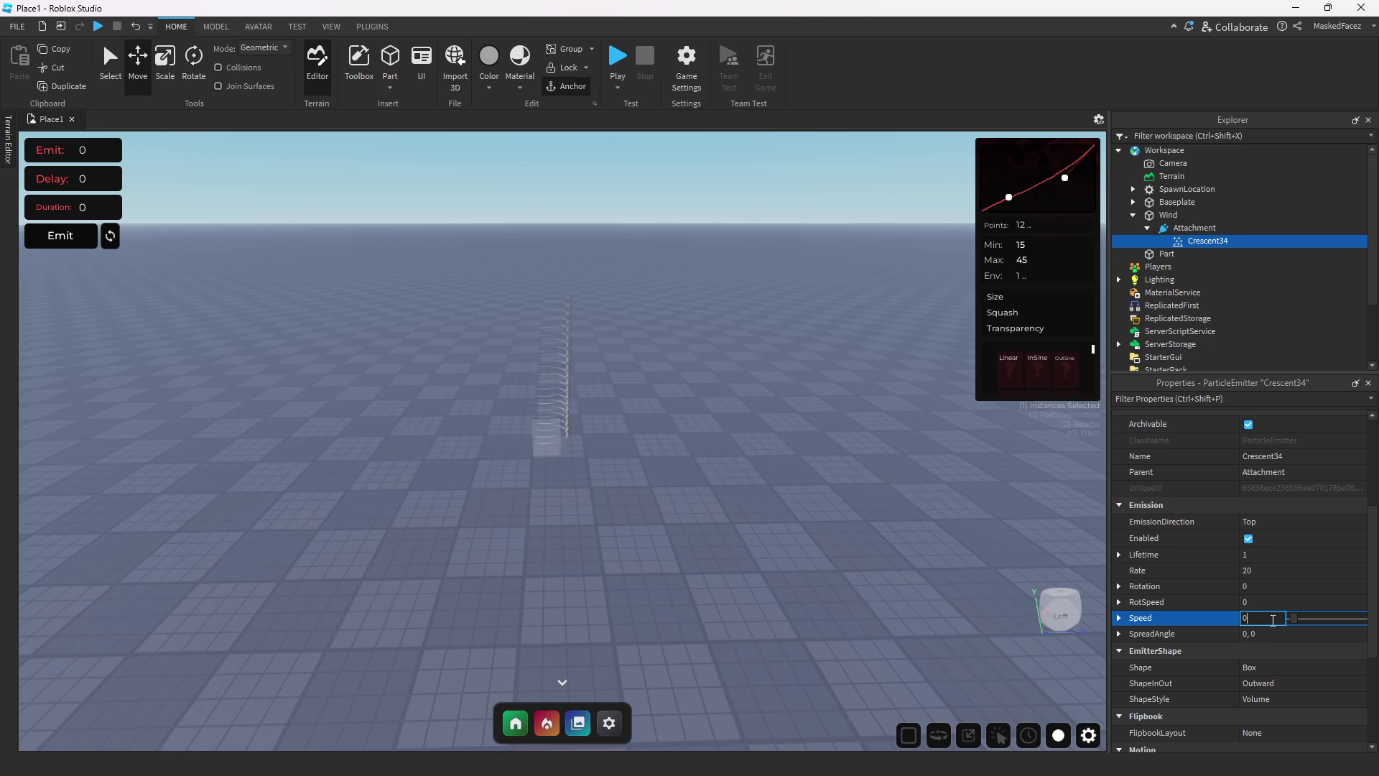
type(".001")
key("Return")
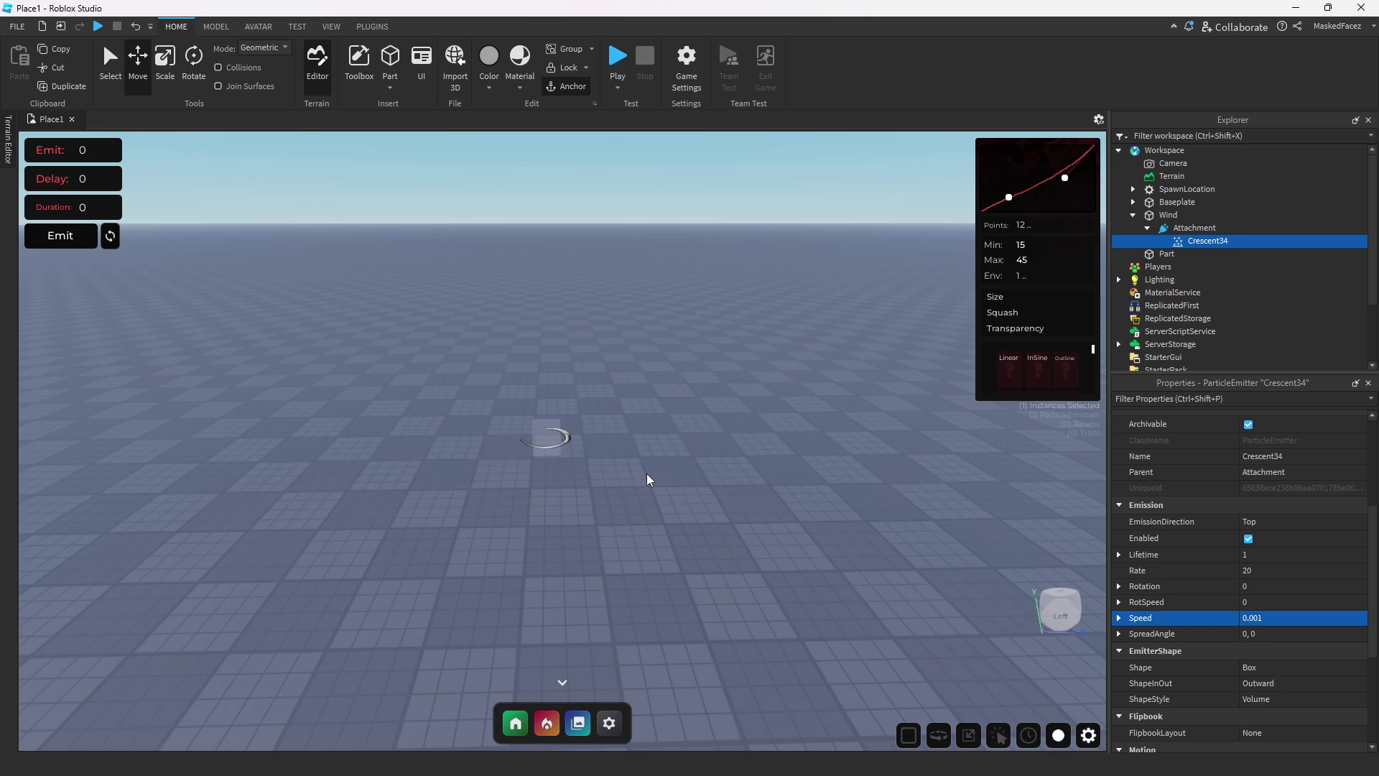
right_click_drag(648, 475, 647, 474)
key("w")
key("w")
key("s")
key("e")
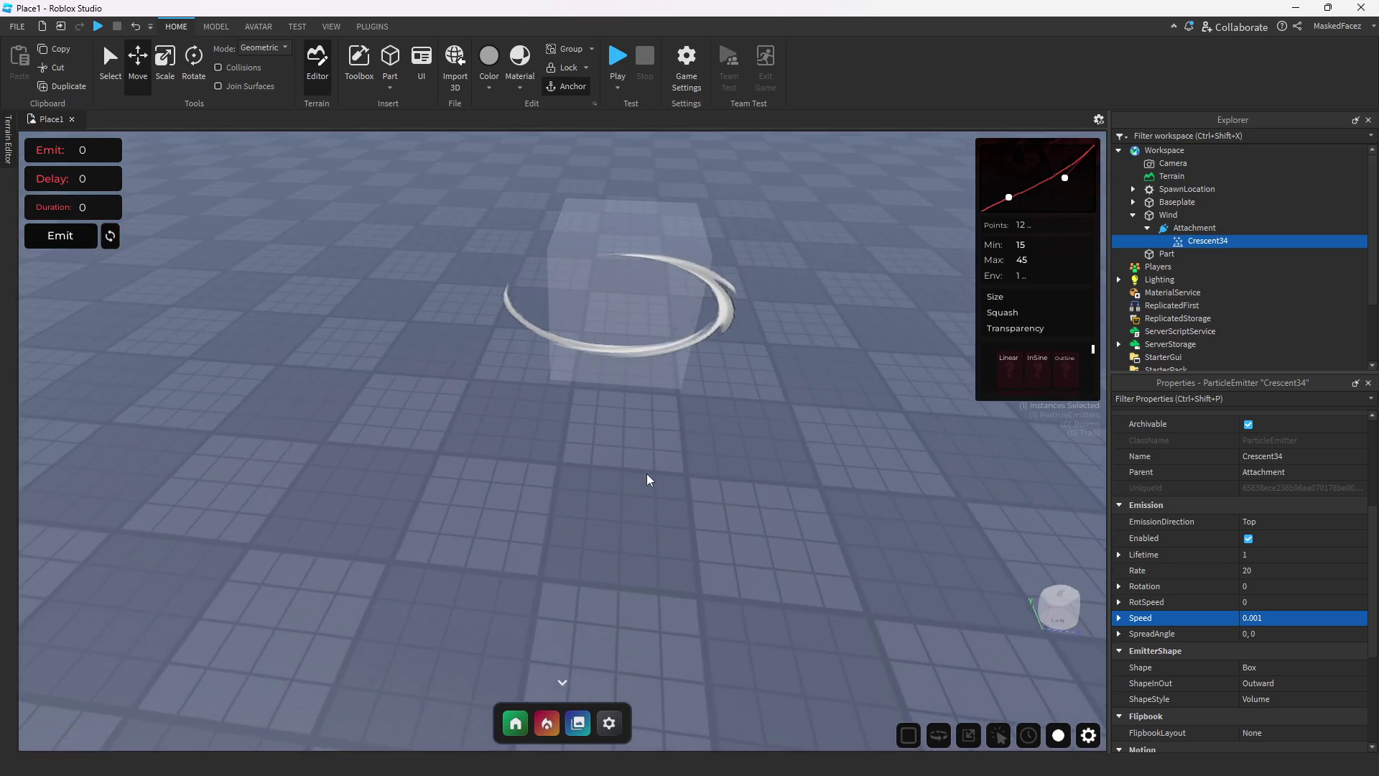
scroll(647, 474, "down", 5)
scroll(647, 474, "up", 1)
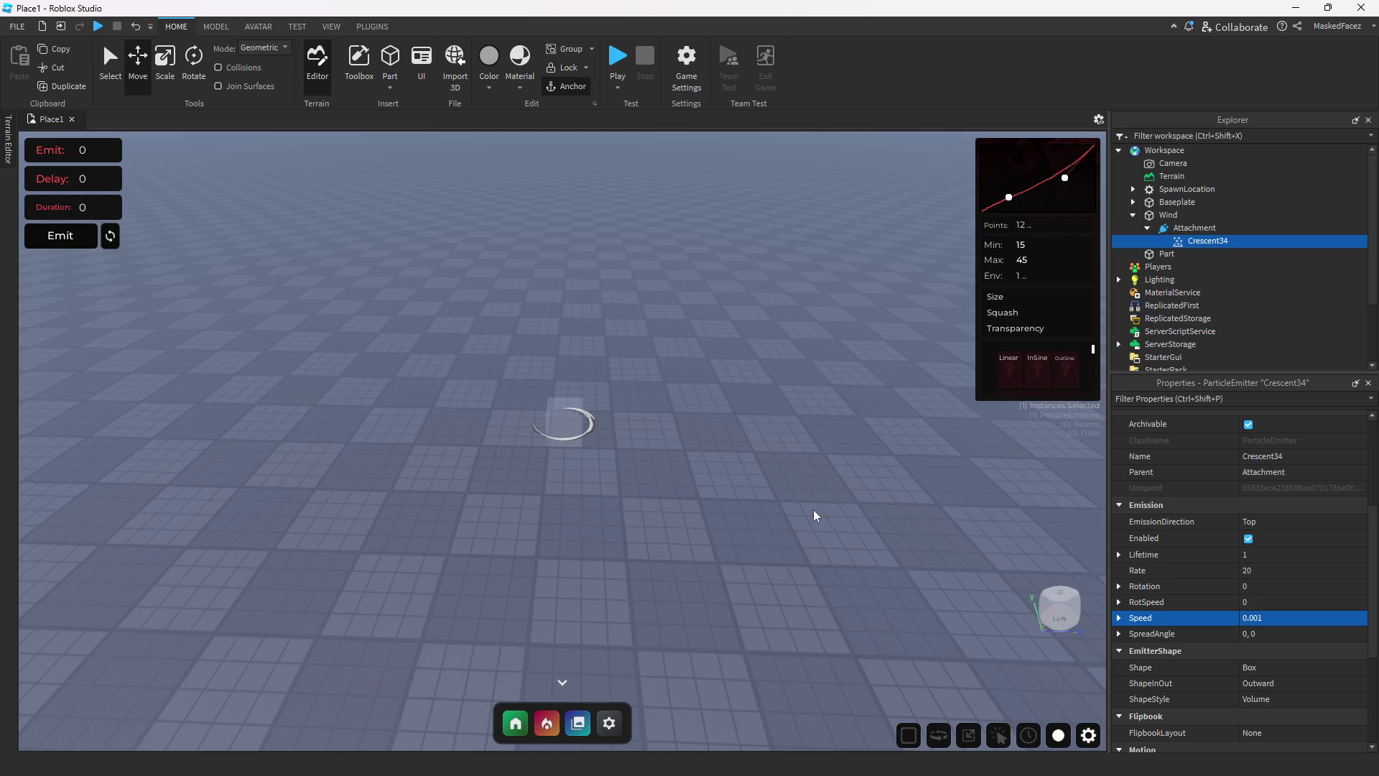
Set the Crescent34 emitter's SpreadAngle to 5, -5 and check the tilted rings up close.
left_click(1274, 636)
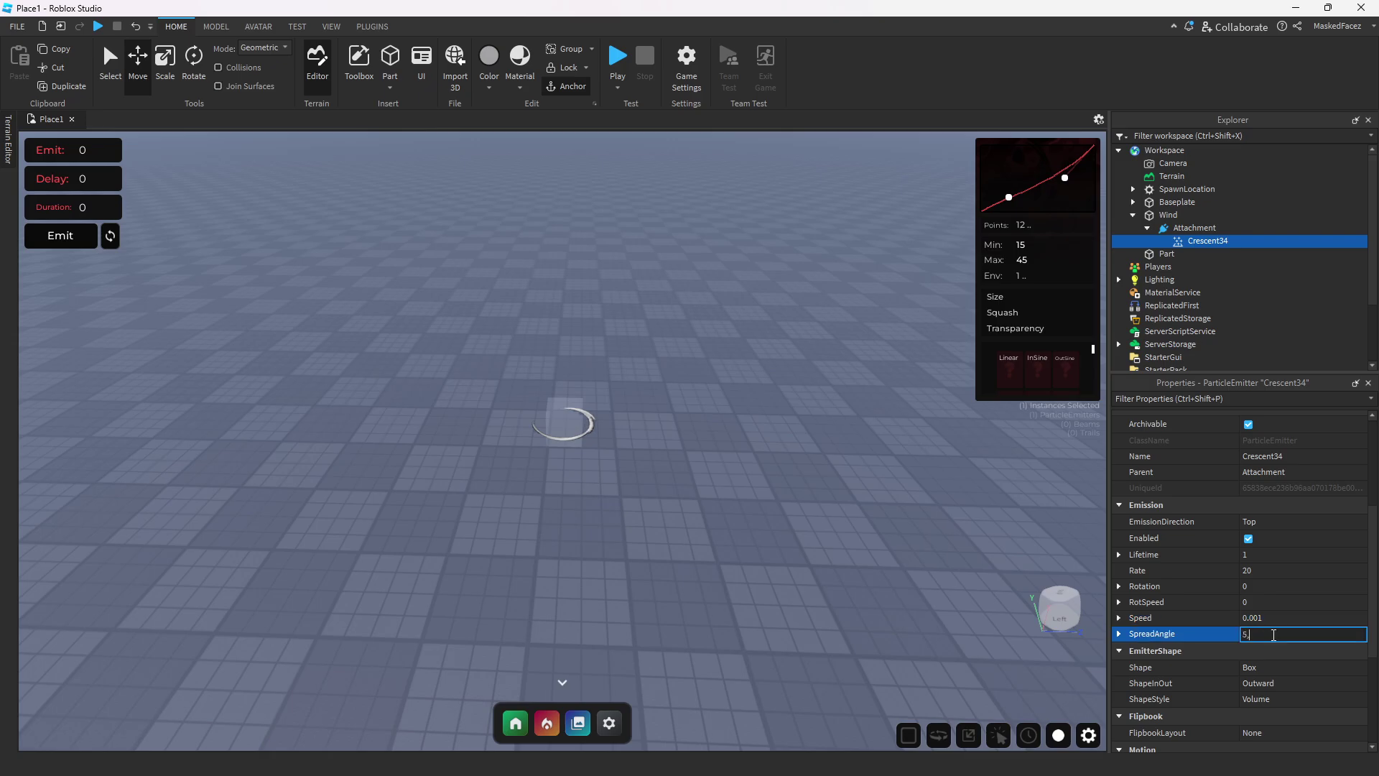
key("Return")
key("w")
right_click_drag(672, 589, 673, 592)
key("s")
key("w")
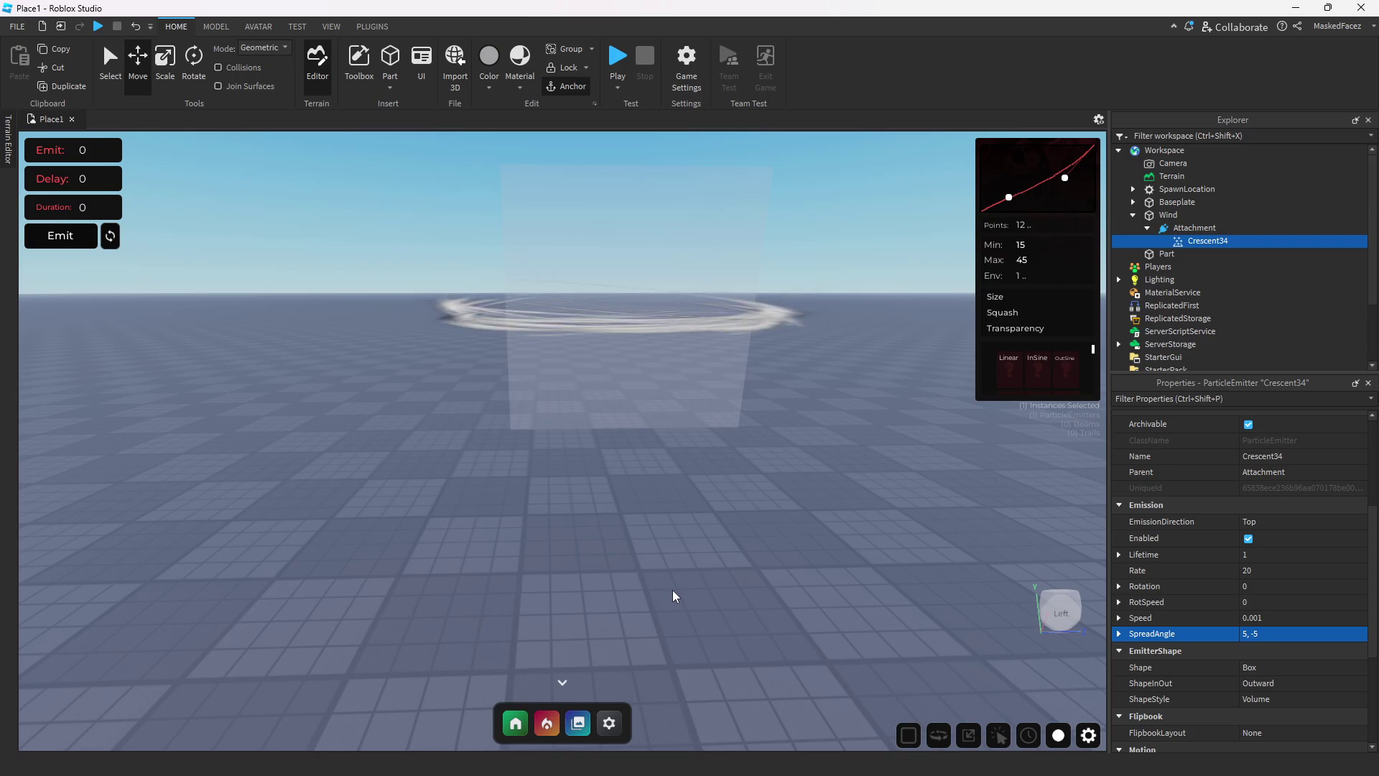
right_click_drag(747, 441, 747, 442)
scroll(747, 441, "down", 8)
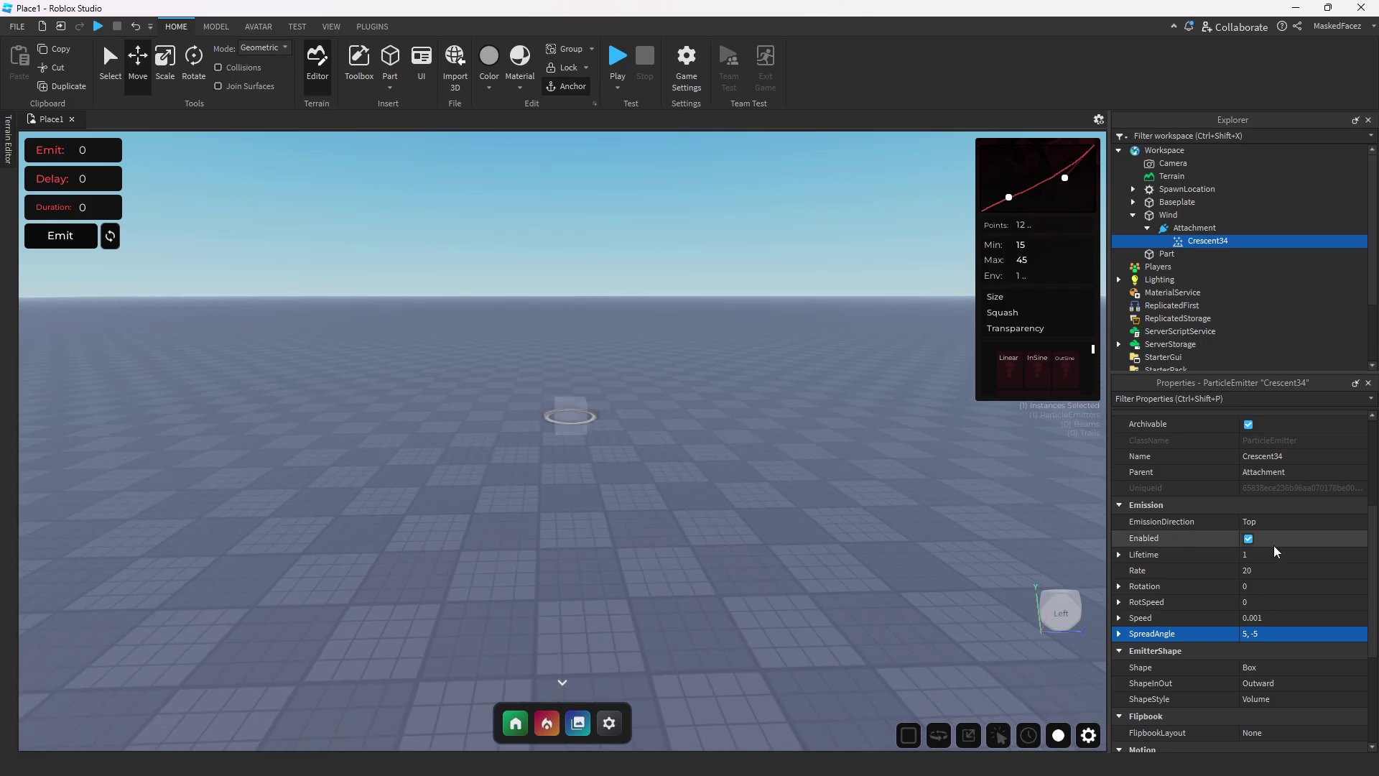
Set the Crescent34 emitter's Rate to 10, Rotation to -360, 360 and RotSpeed to -500, 500.
left_click(1281, 572)
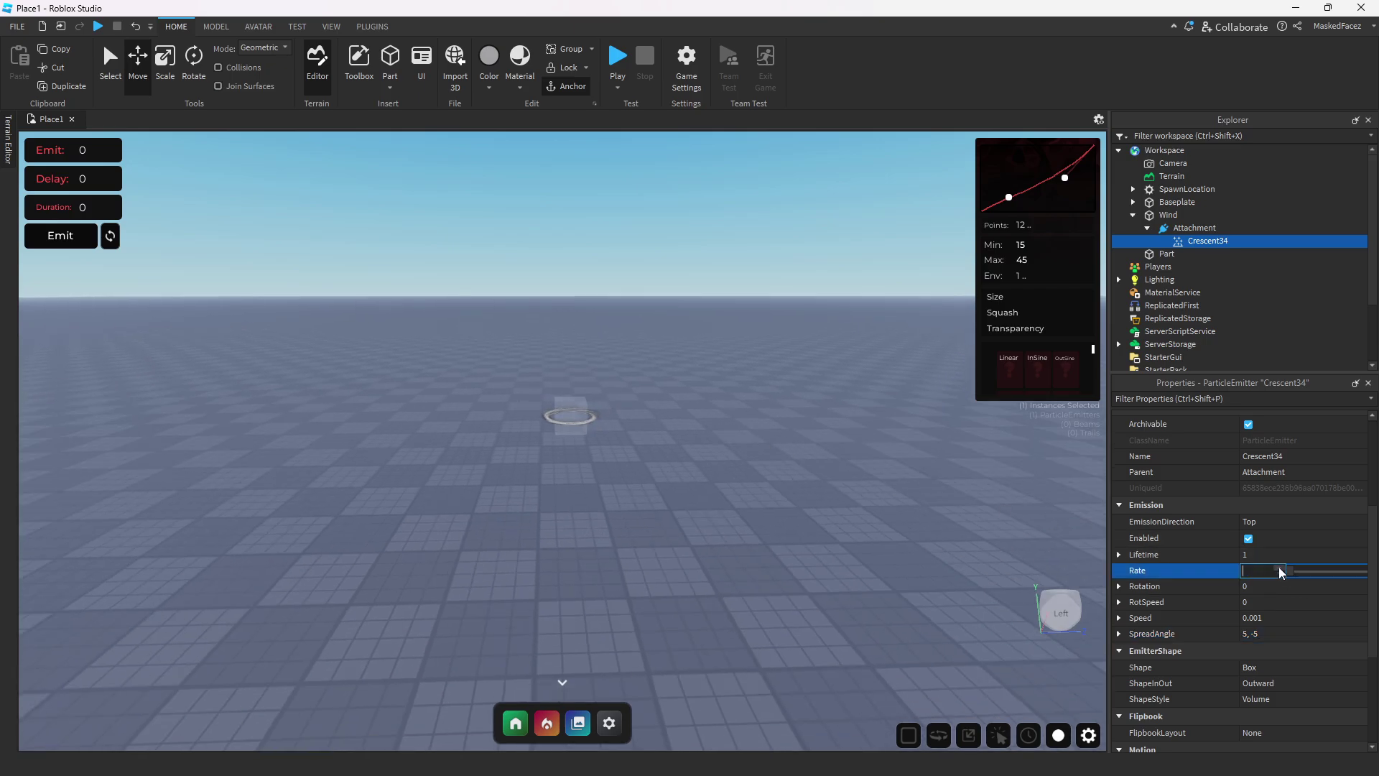
key("Return")
left_click(1291, 586)
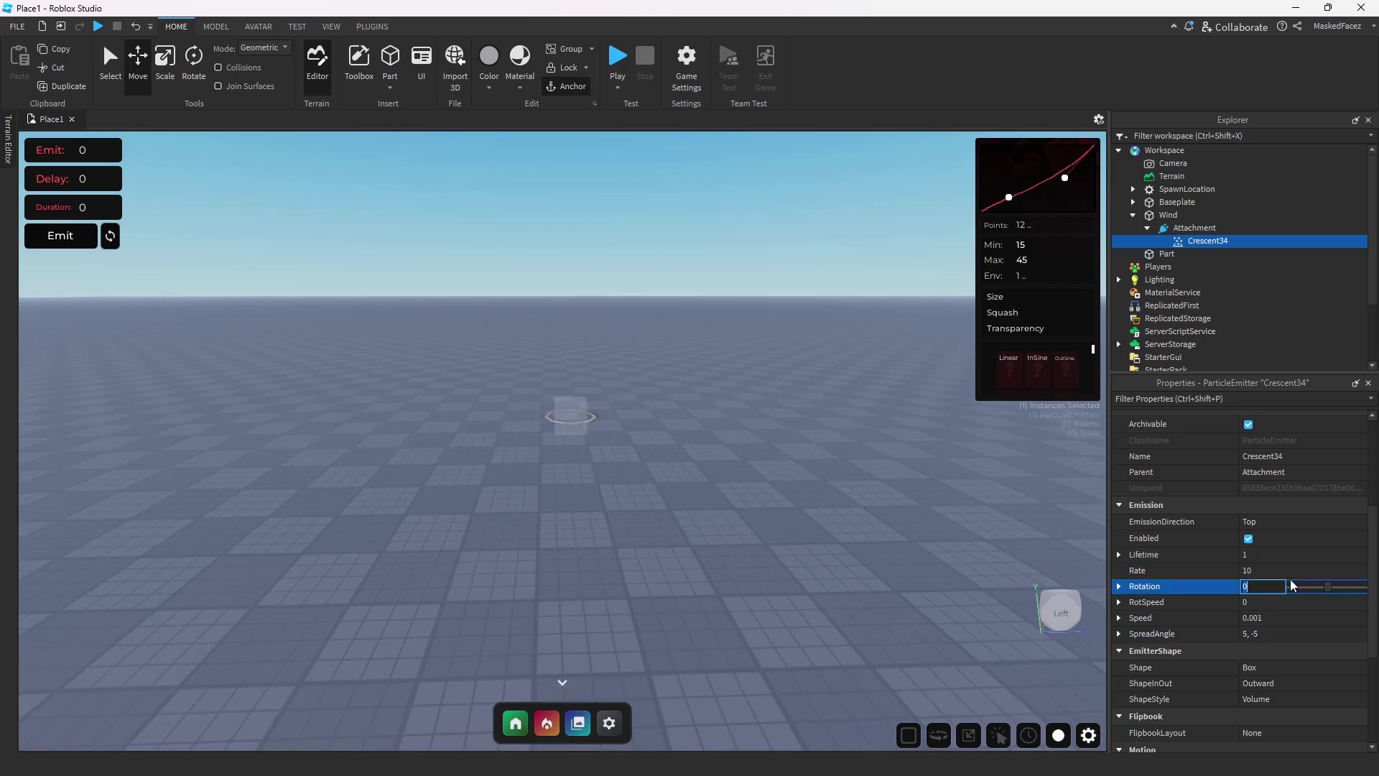
type("360,-360")
key("Return")
right_click_drag(719, 381, 718, 381)
scroll(719, 381, "up", 5)
scroll(718, 381, "down", 5)
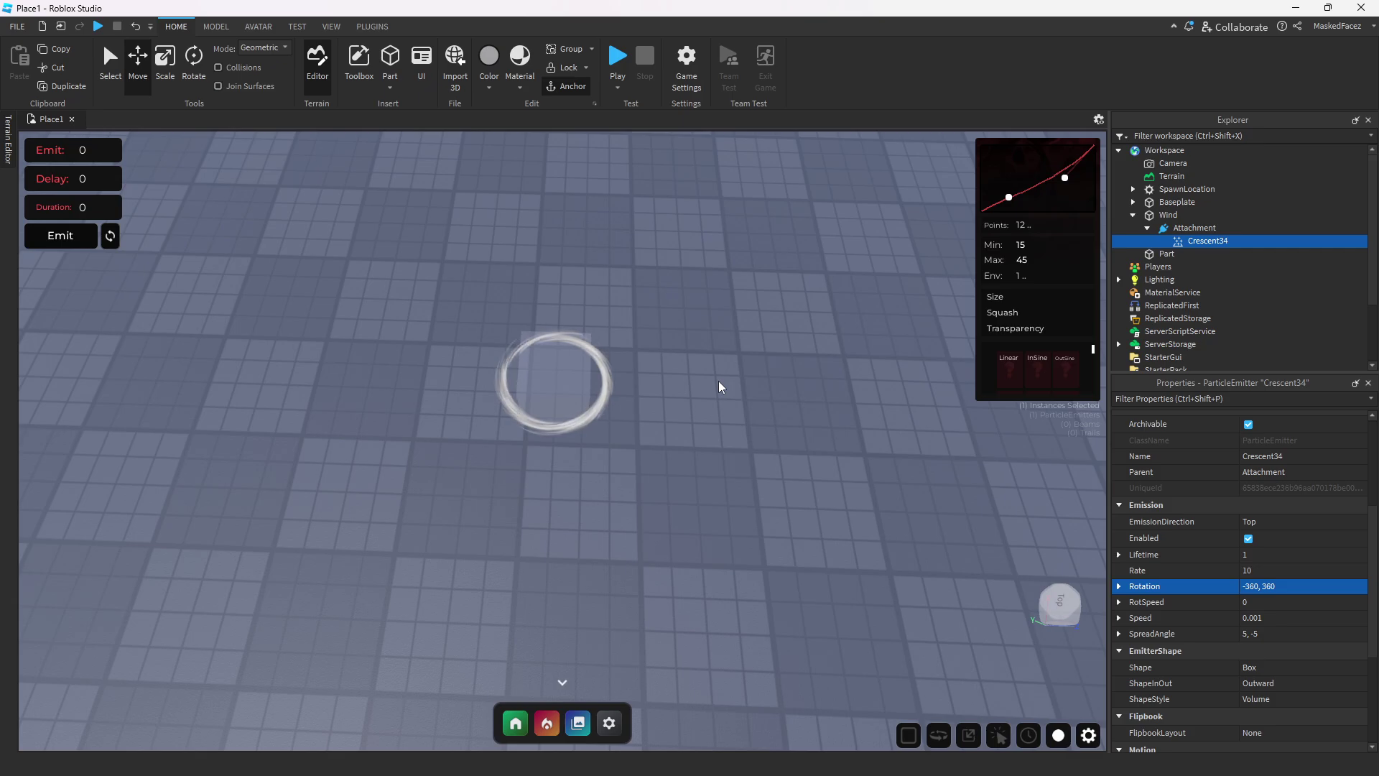
right_click_drag(718, 380, 719, 381)
scroll(718, 380, "down", 4)
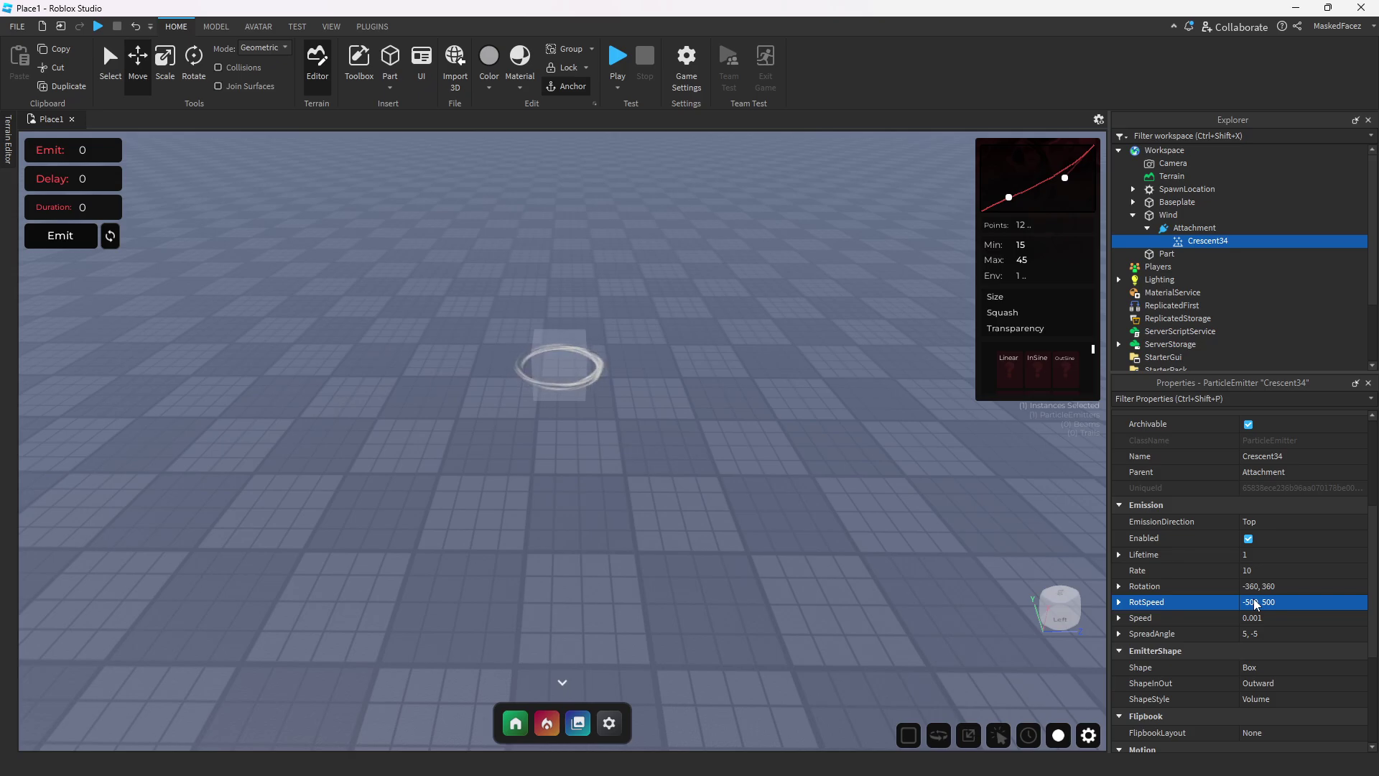
Shape the emitter's Size curve to rise from about half the graph height at the start to the maximum at the end.
scroll(1273, 586, "up", 4)
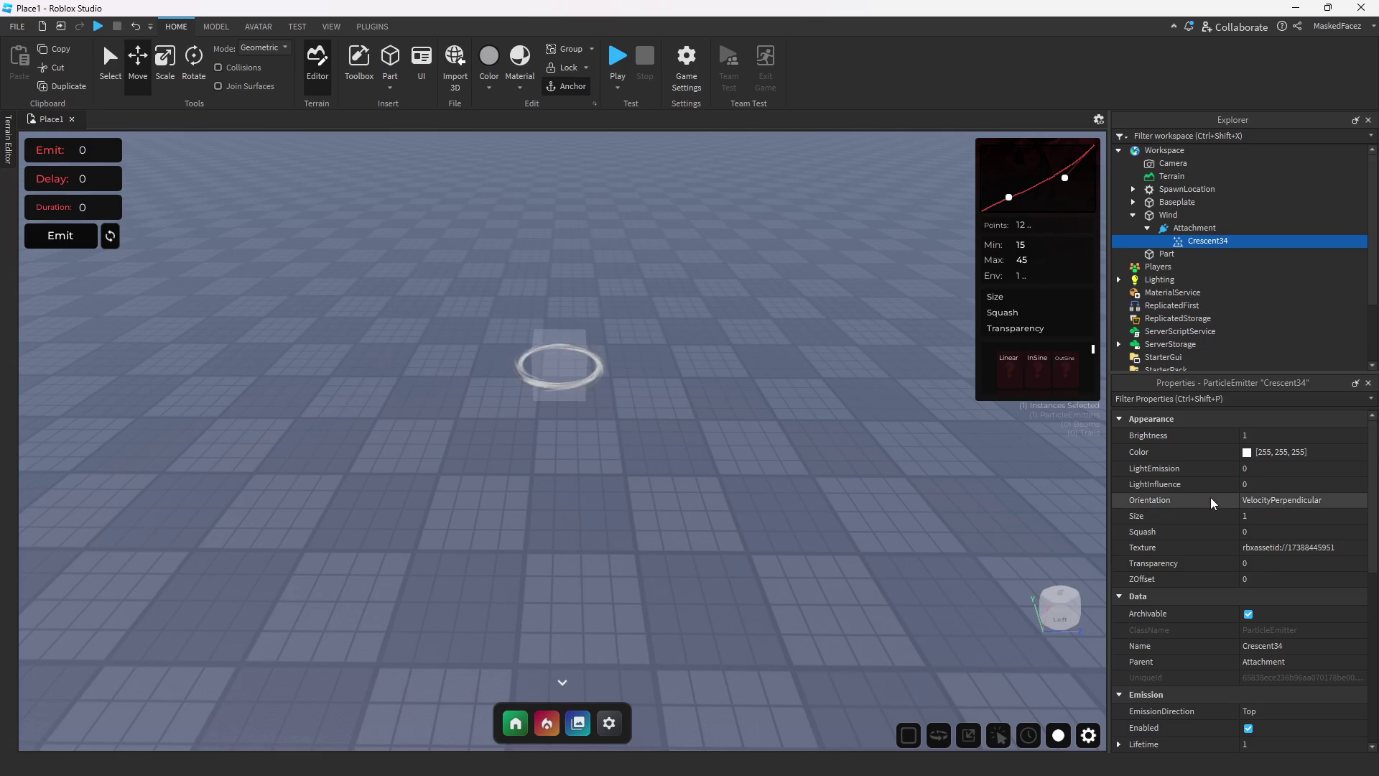
left_click(1357, 518)
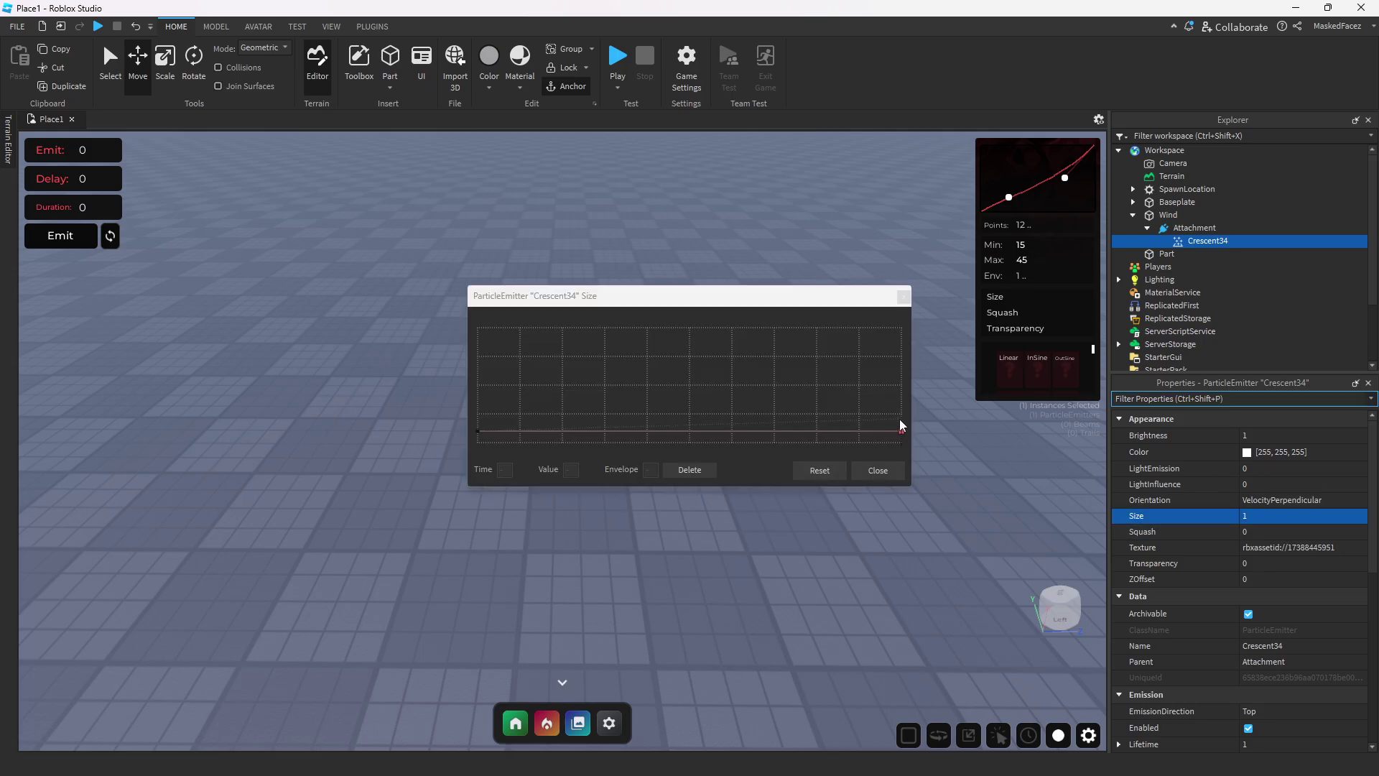
left_click_drag(900, 433, 902, 329)
left_click(479, 432)
left_click_drag(480, 429, 476, 381)
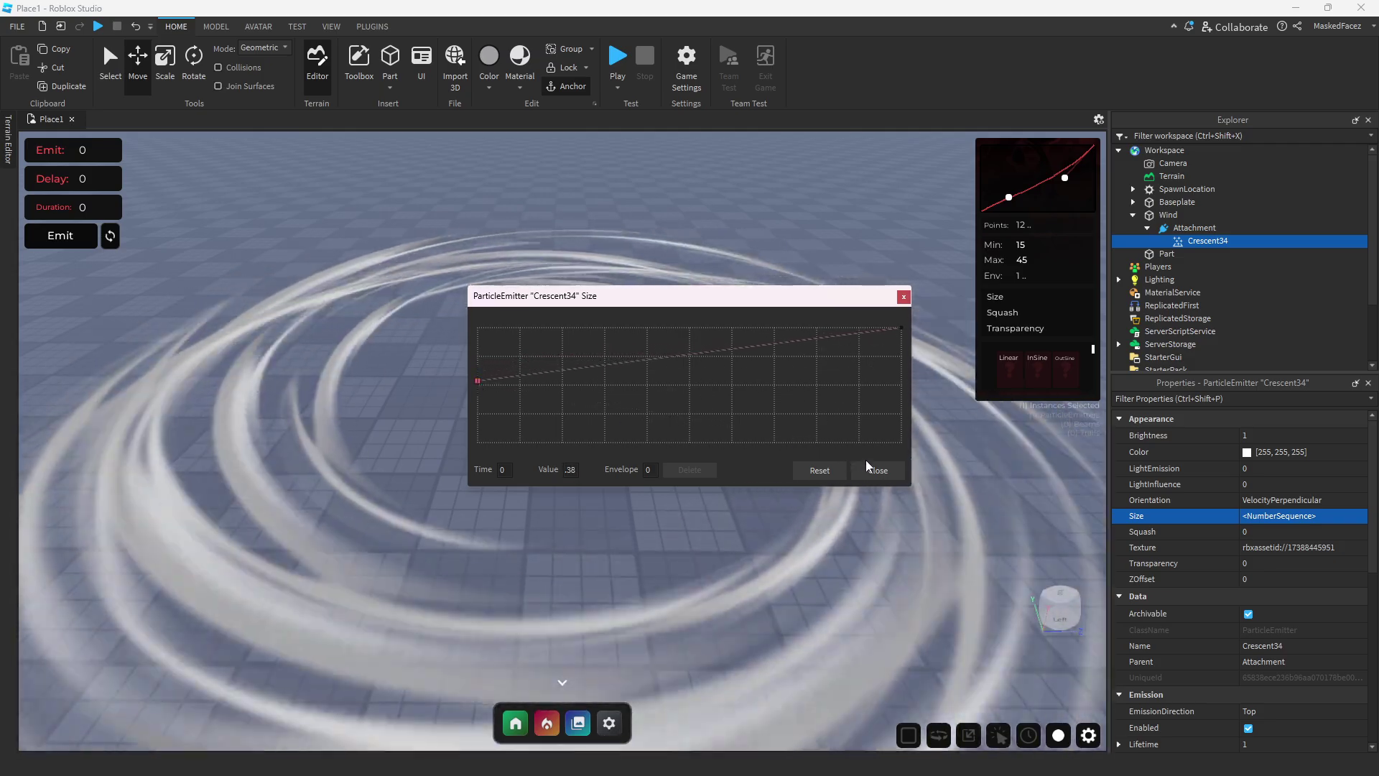
left_click(878, 471)
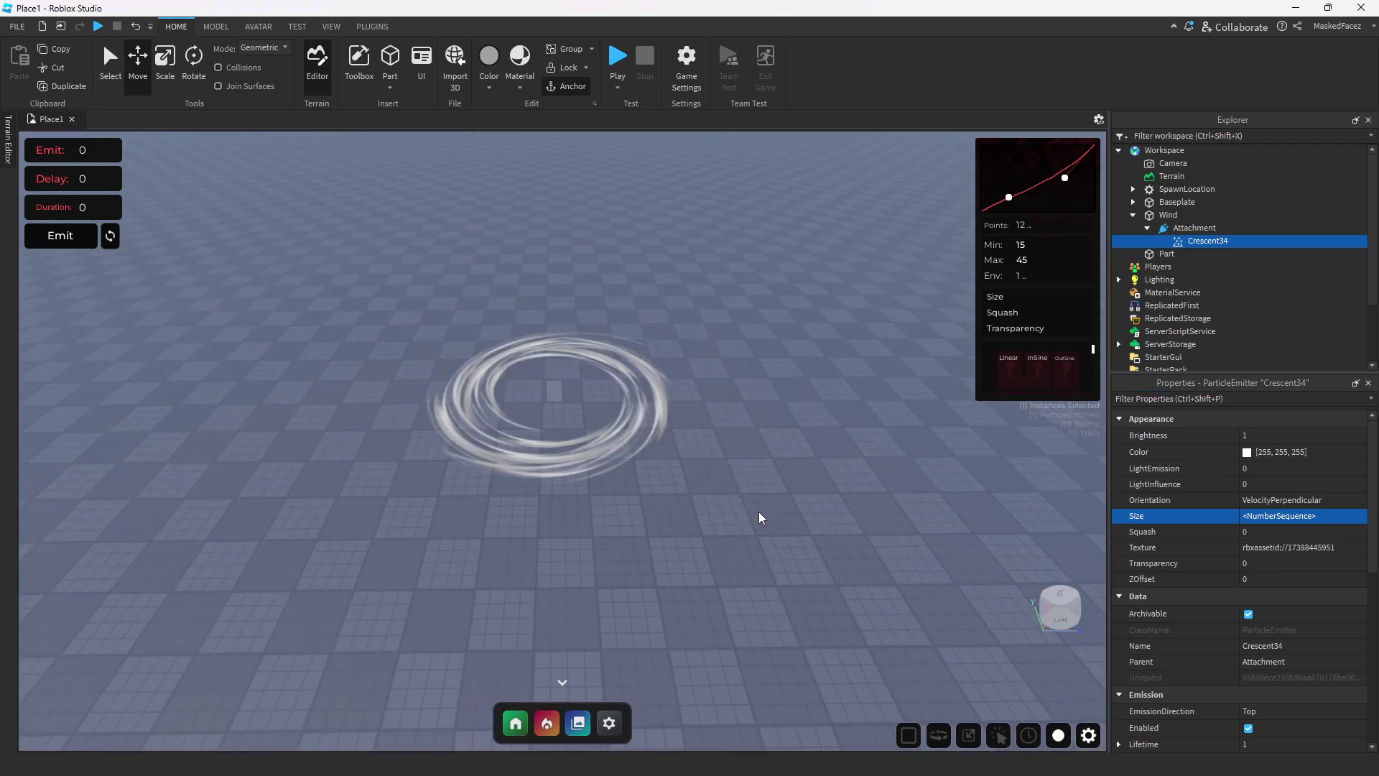
scroll(758, 511, "down", 3)
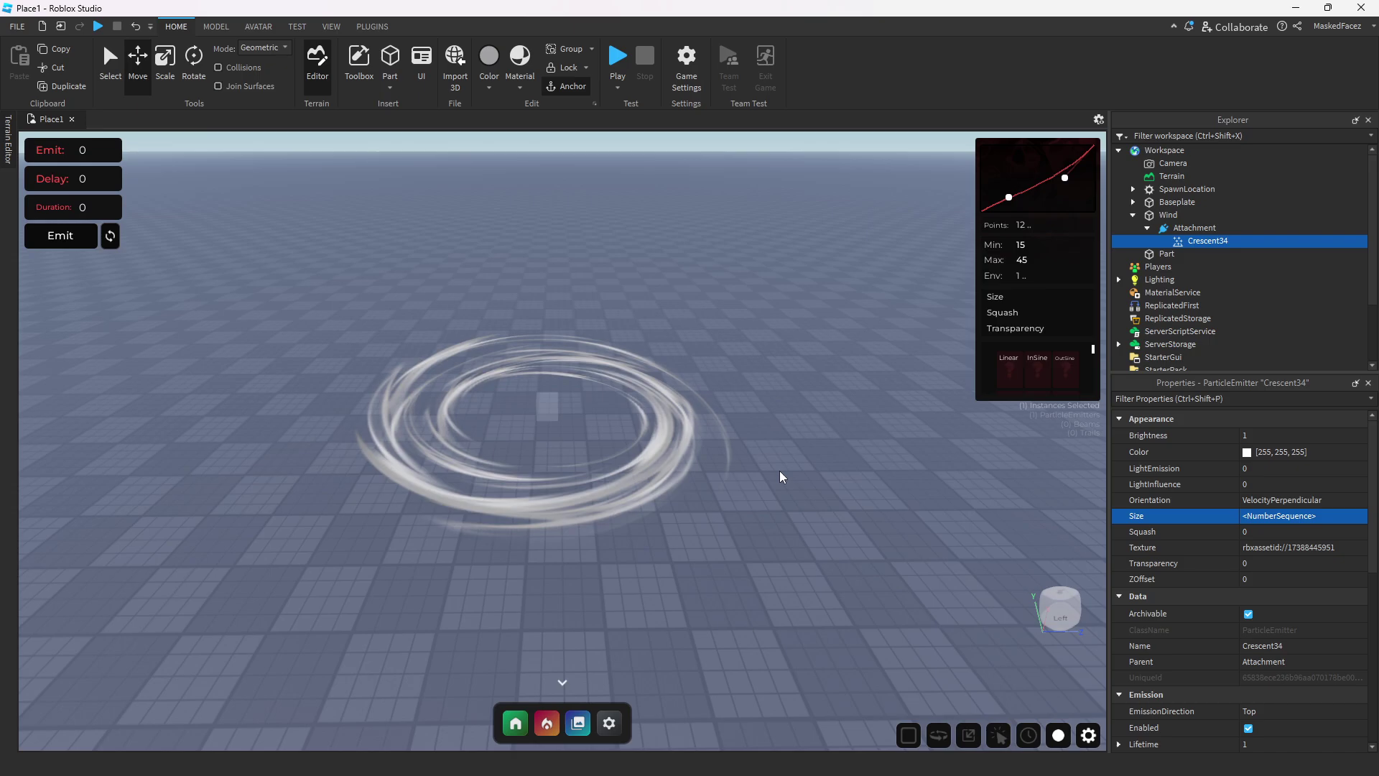
scroll(778, 471, "down", 2)
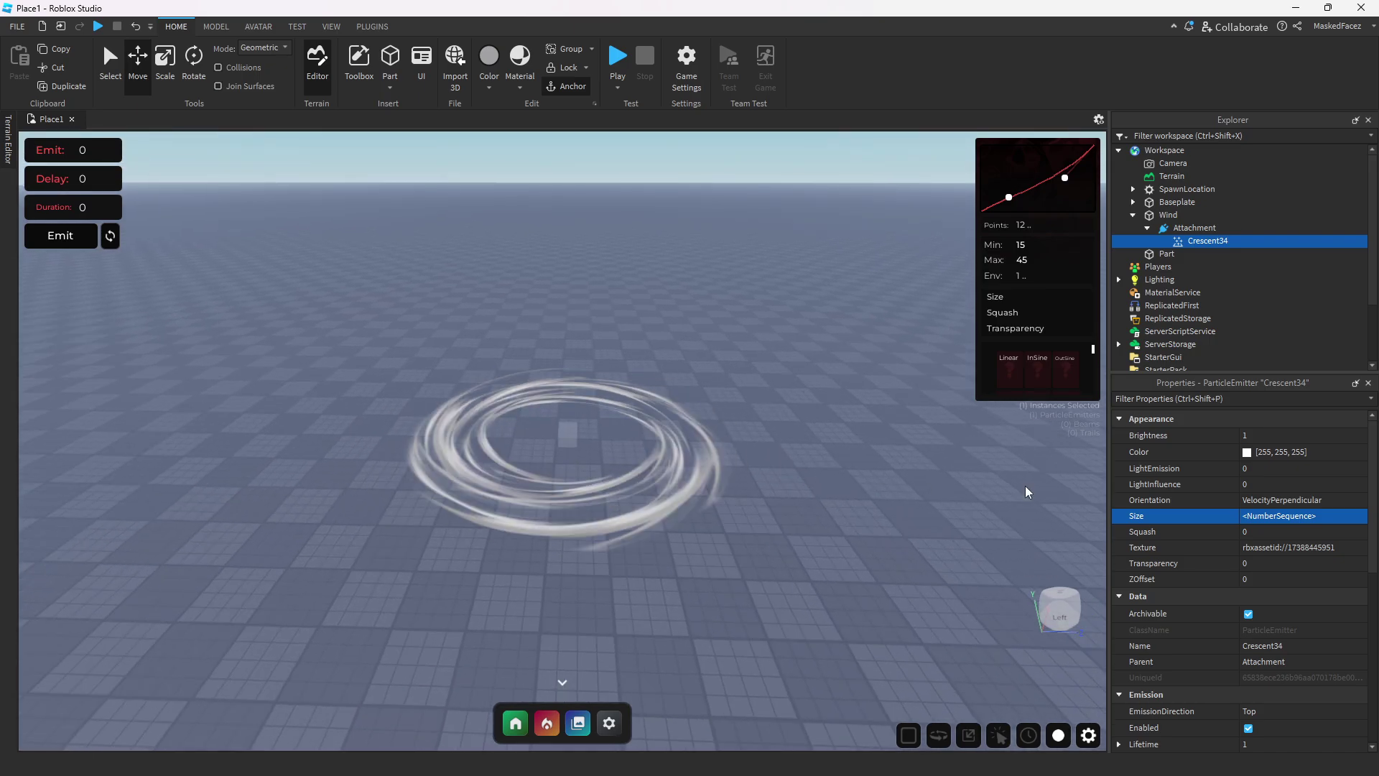
Shape the emitter's Transparency curve to rise from 0.5 at the start to 1 at the end.
left_click(1344, 563)
left_click(1357, 564)
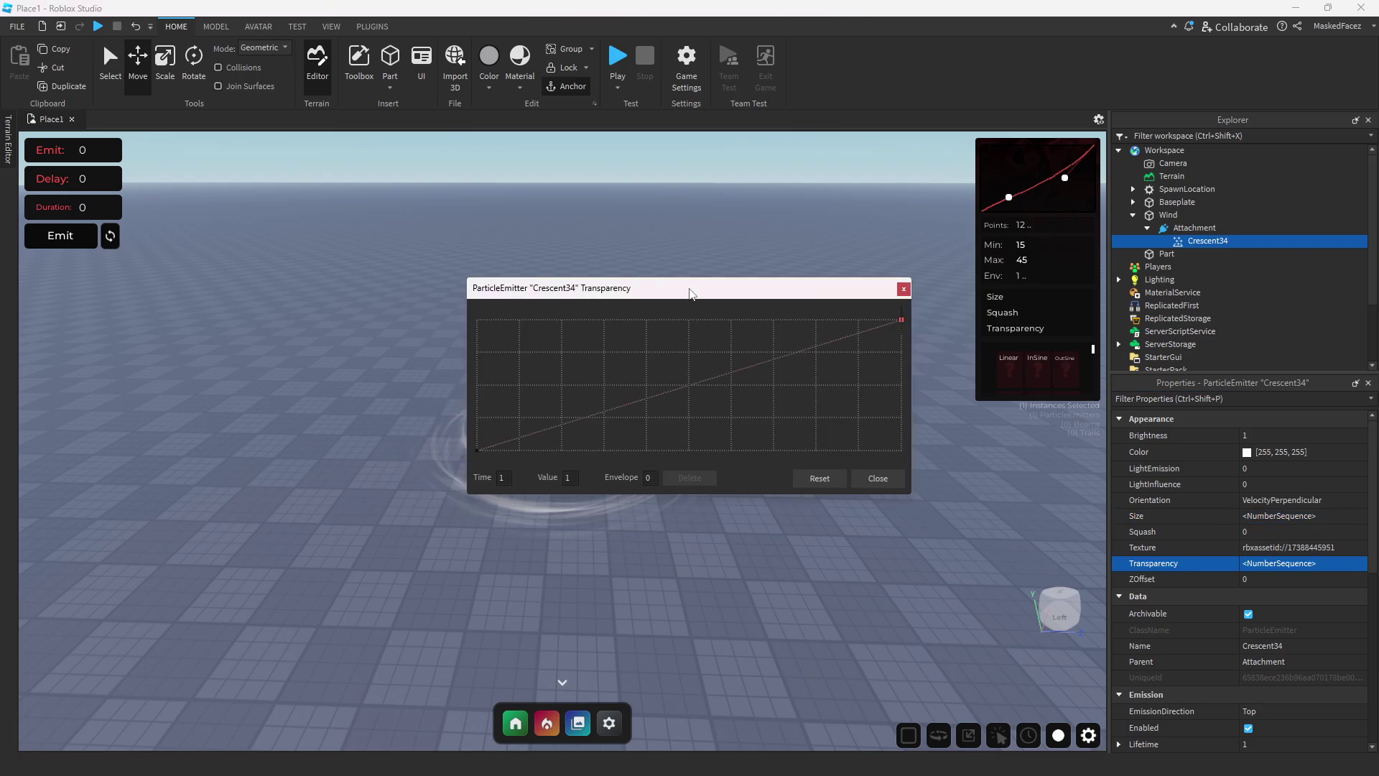
left_click_drag(691, 293, 919, 259)
left_click_drag(708, 419, 700, 350)
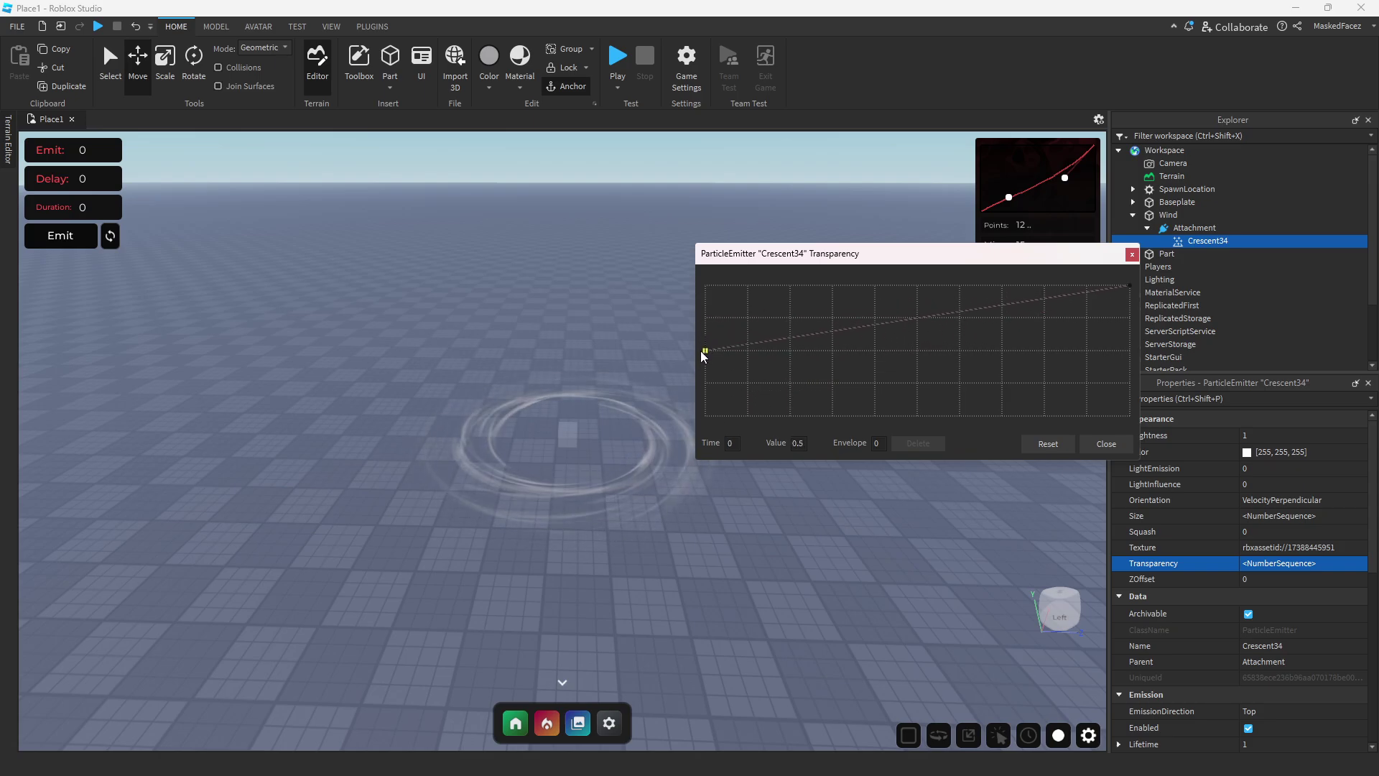
left_click(1111, 445)
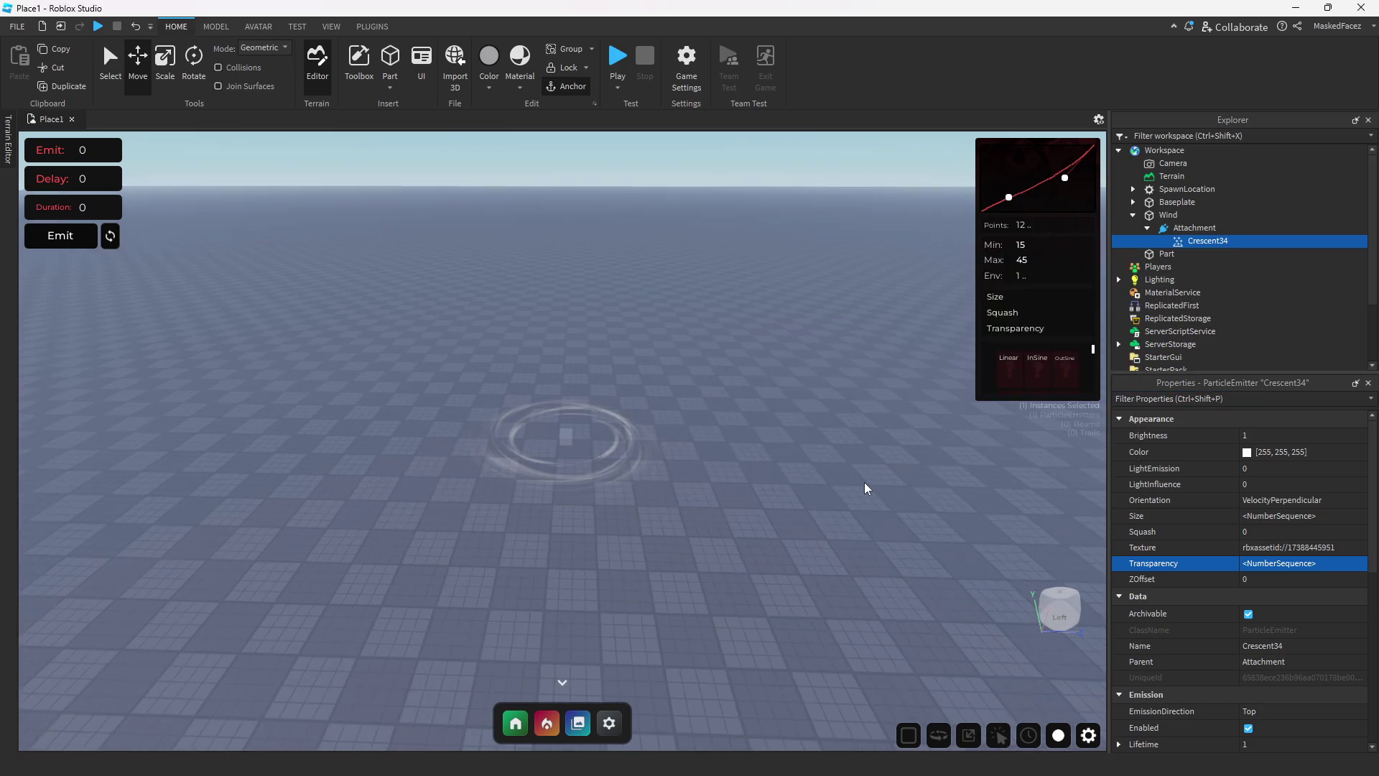
right_click(865, 488)
right_click(738, 490)
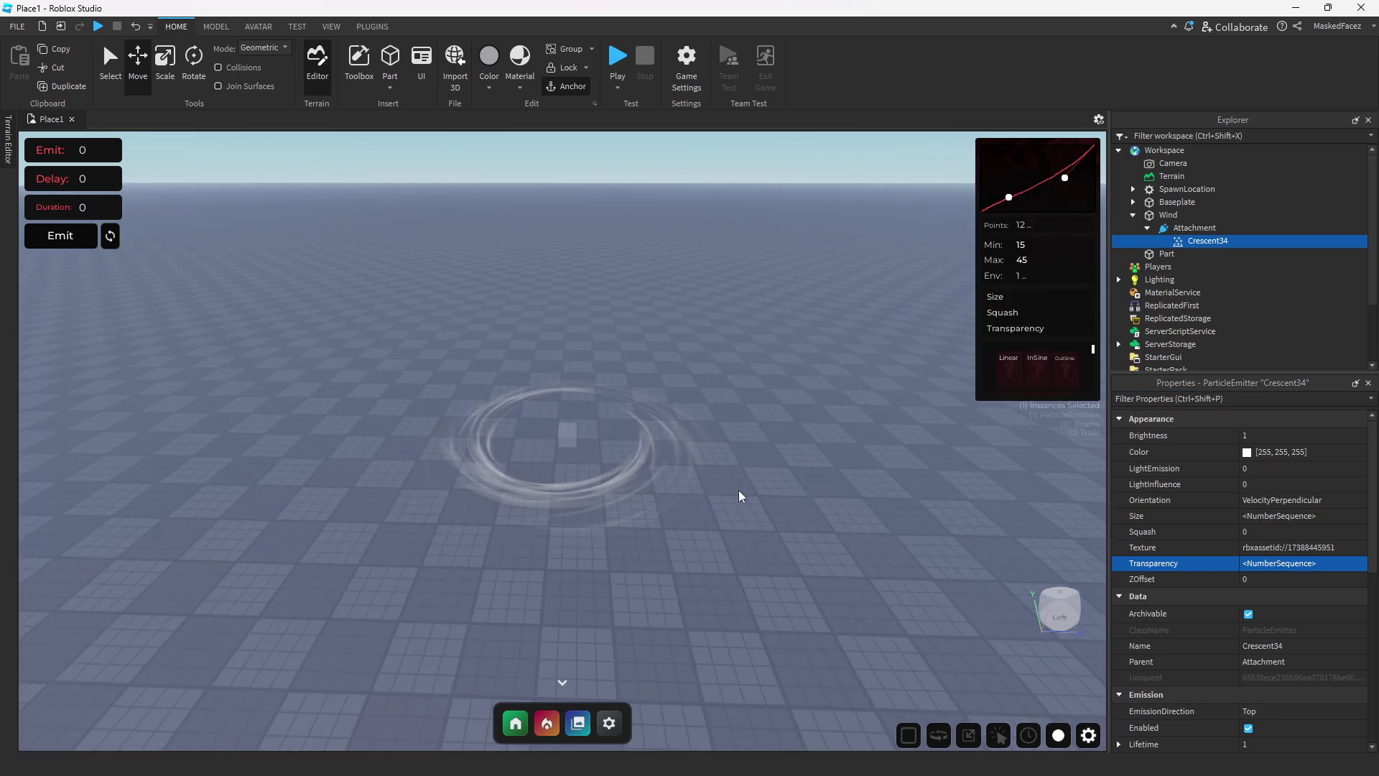
right_click(738, 490)
Duplicate the Crescent34 emitter inside the Wind part's Attachment.
left_click(687, 519)
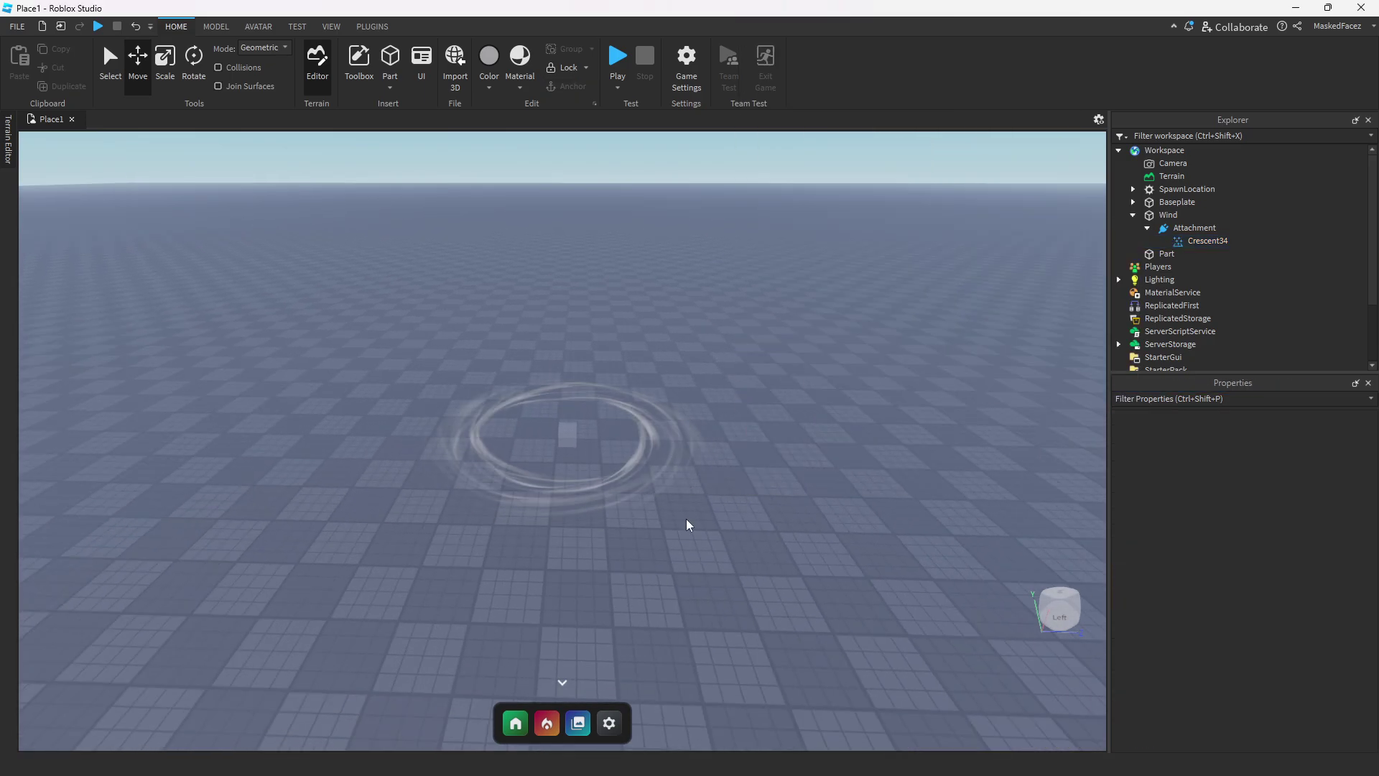
left_click(1204, 237)
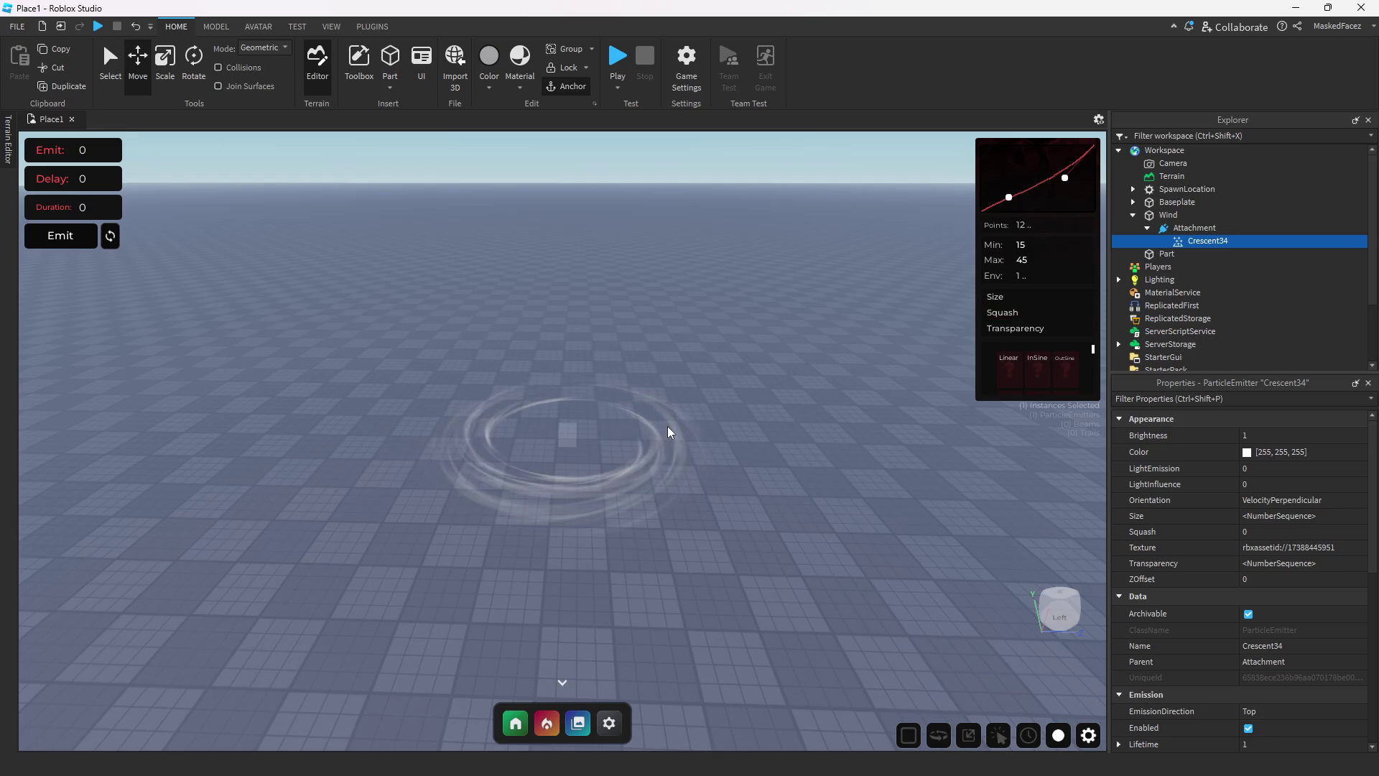
key("ctrl+d")
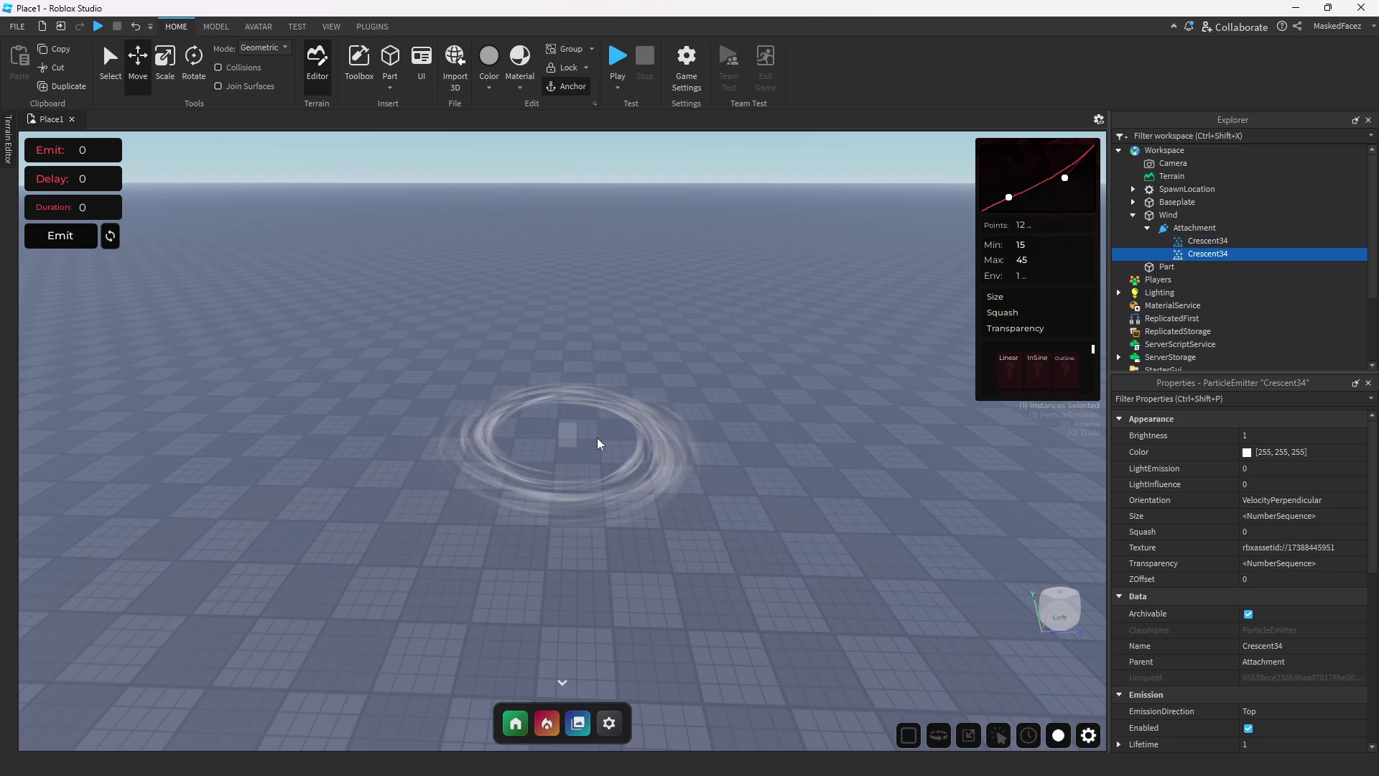
Try the Crescent8 and Crescent7 textures on the duplicate emitter, replace its texture with Crescent6, and move the texture library aside.
left_click(578, 722)
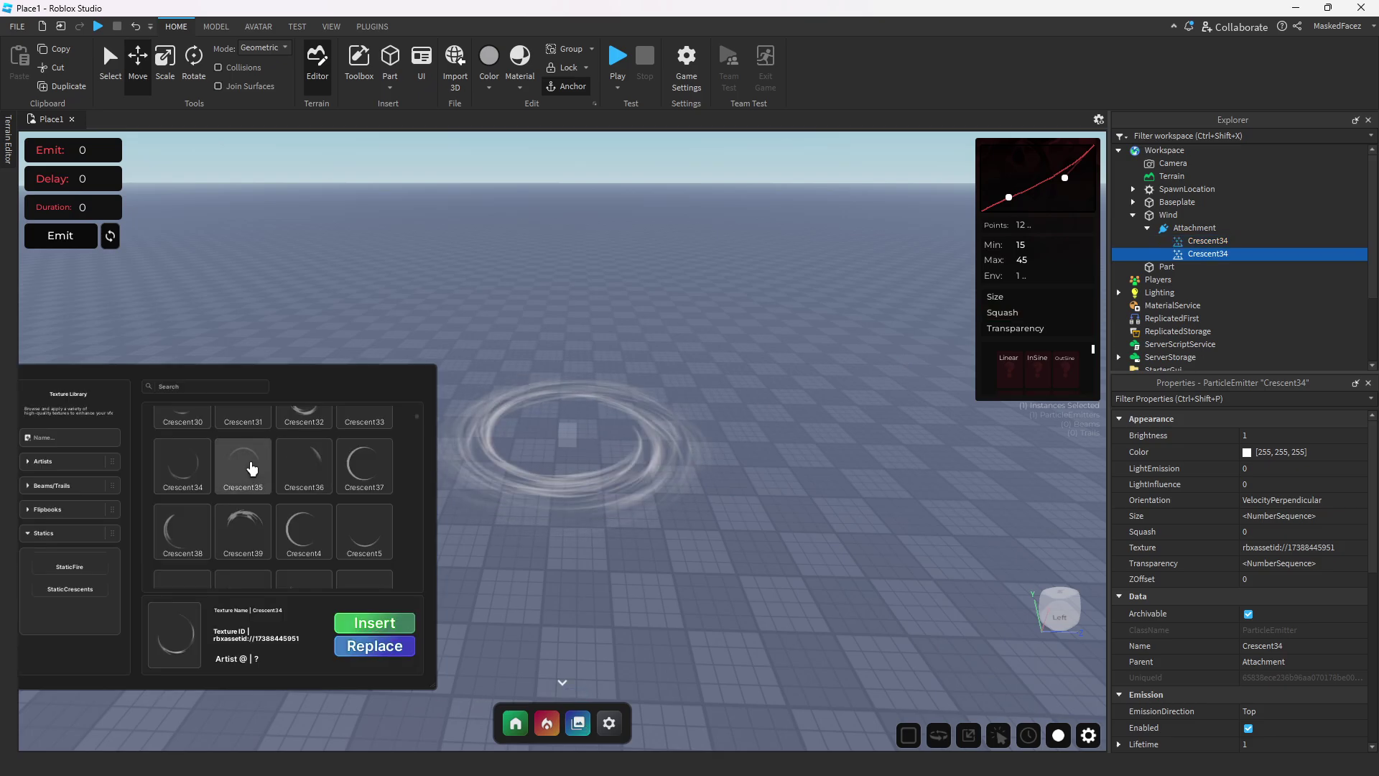
scroll(299, 544, "down", 2)
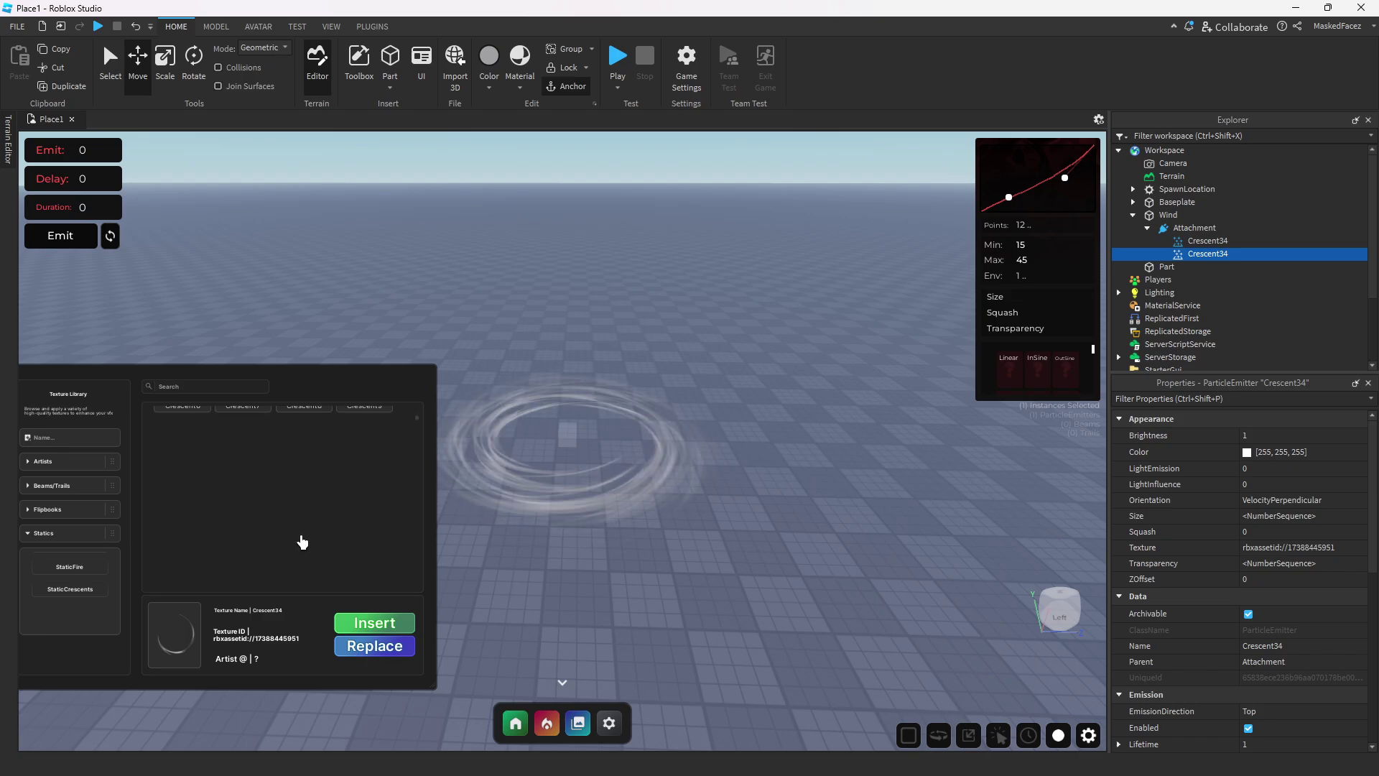
left_click(315, 502)
left_click(364, 646)
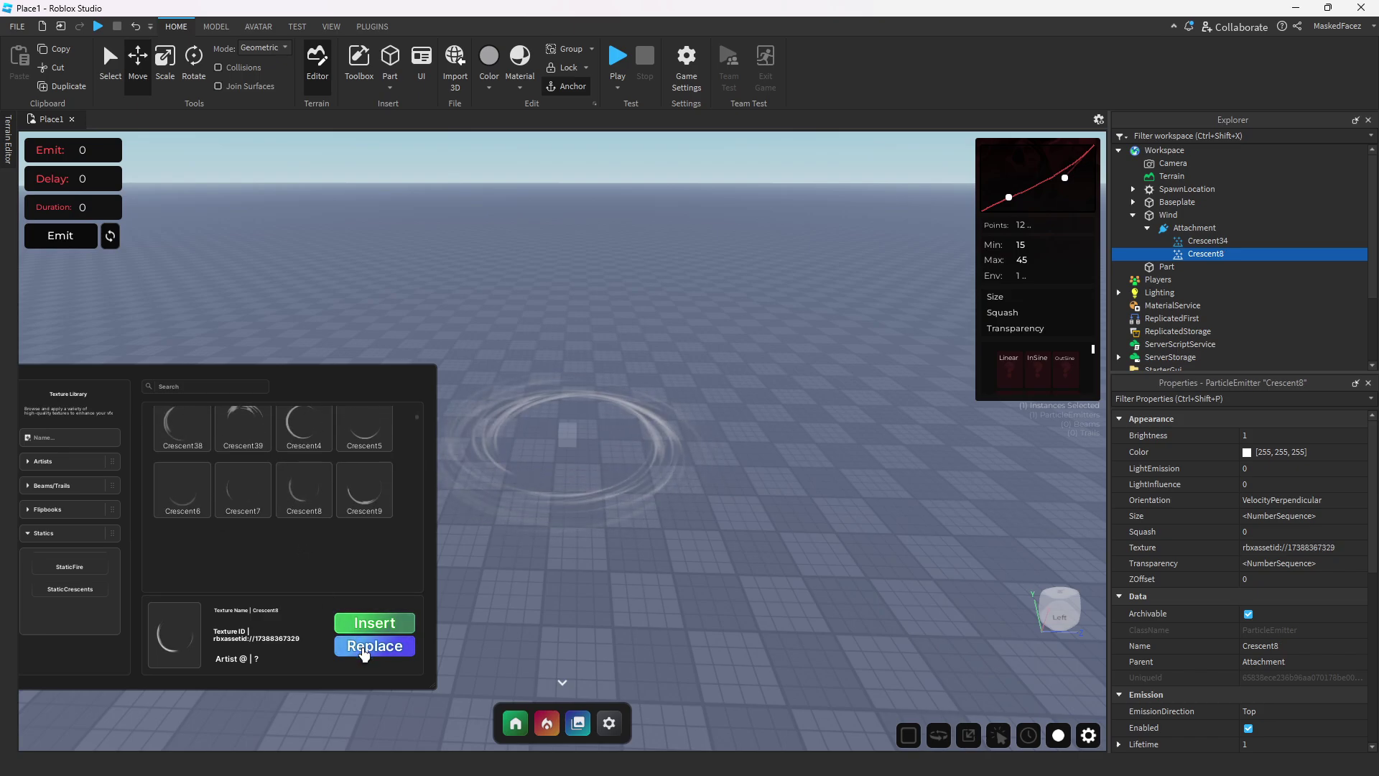
left_click(238, 506)
left_click(363, 646)
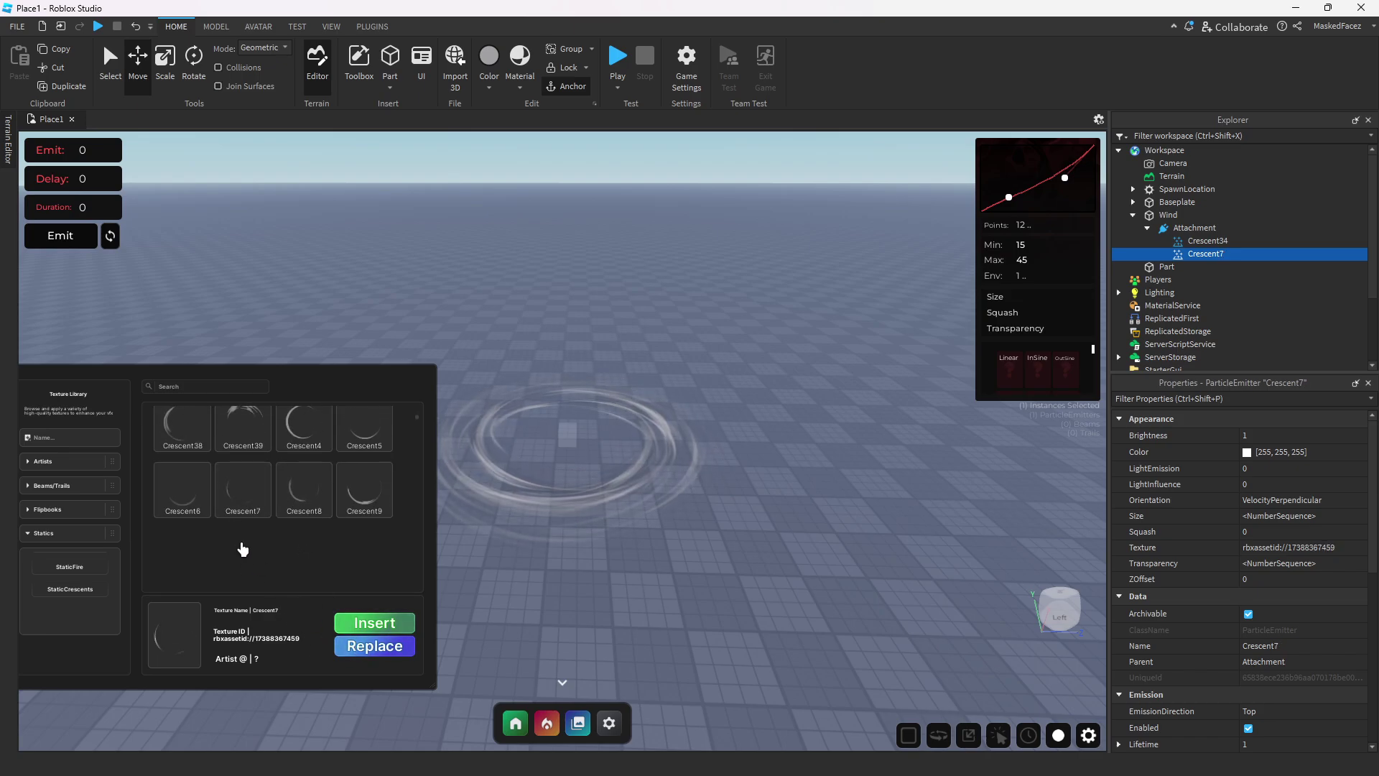
left_click(177, 486)
left_click(362, 646)
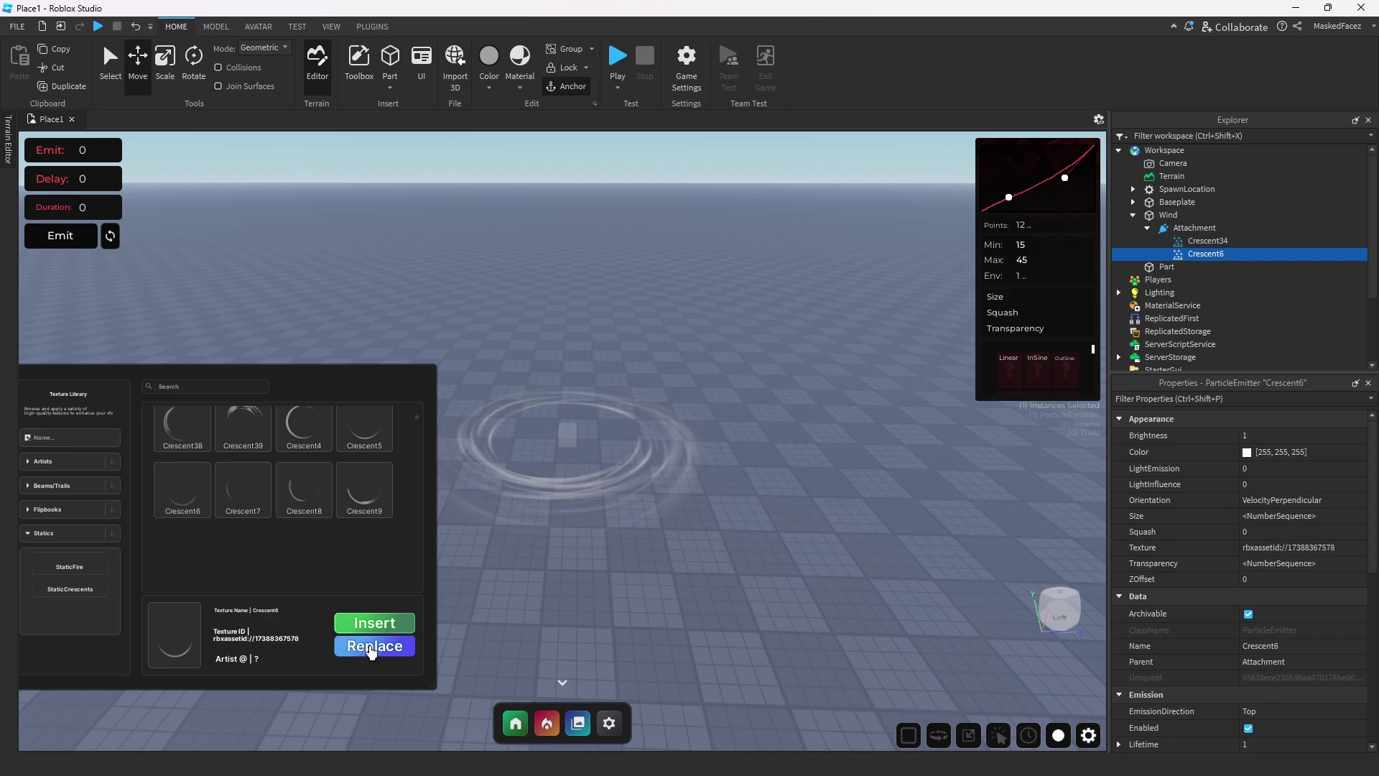
left_click_drag(371, 390, 81, 583)
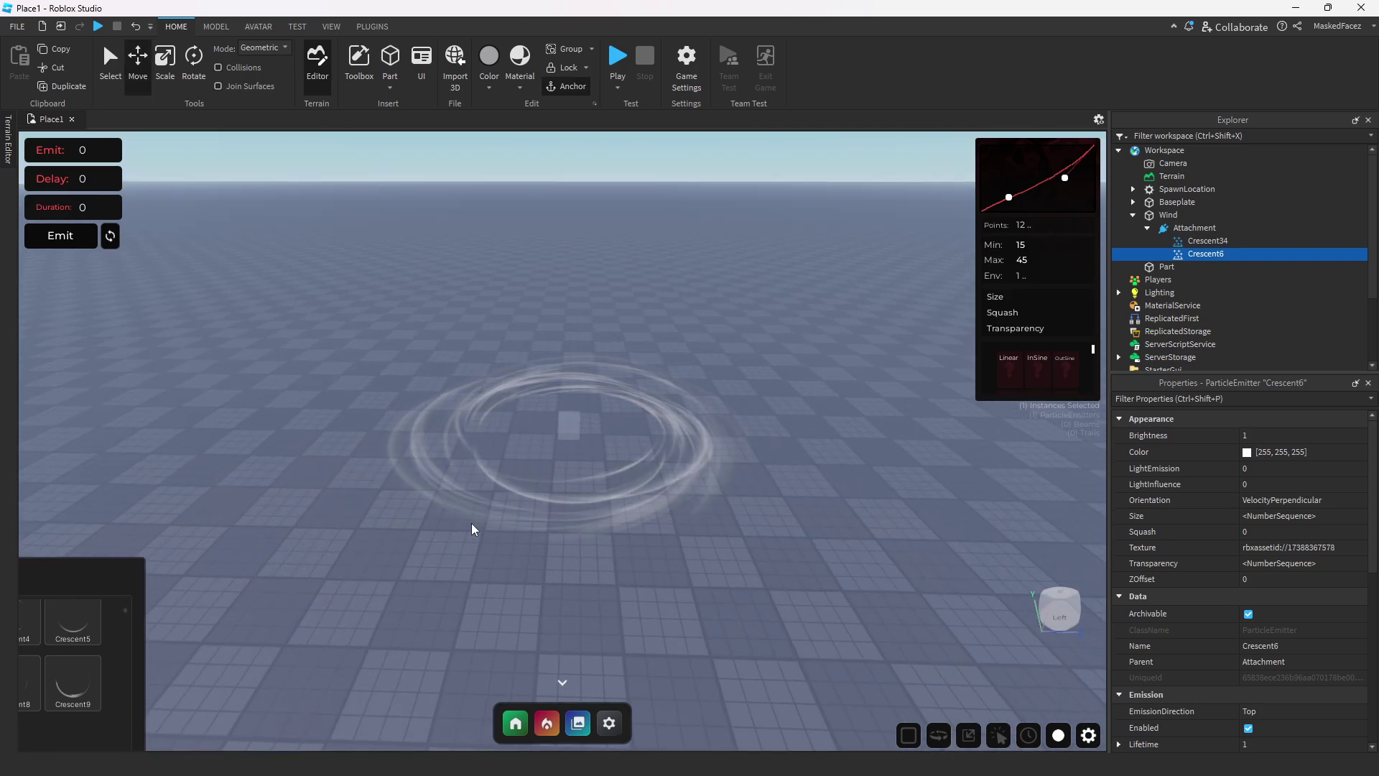
right_click_drag(471, 523, 471, 523)
Duplicate the Crescent6 emitter for further layers and replace the copies' textures with Crescent5 and Crescent3.
left_click_drag(112, 577, 241, 444)
key("ctrl+d")
left_click(194, 501)
left_click(230, 706)
scroll(140, 560, "up", 3)
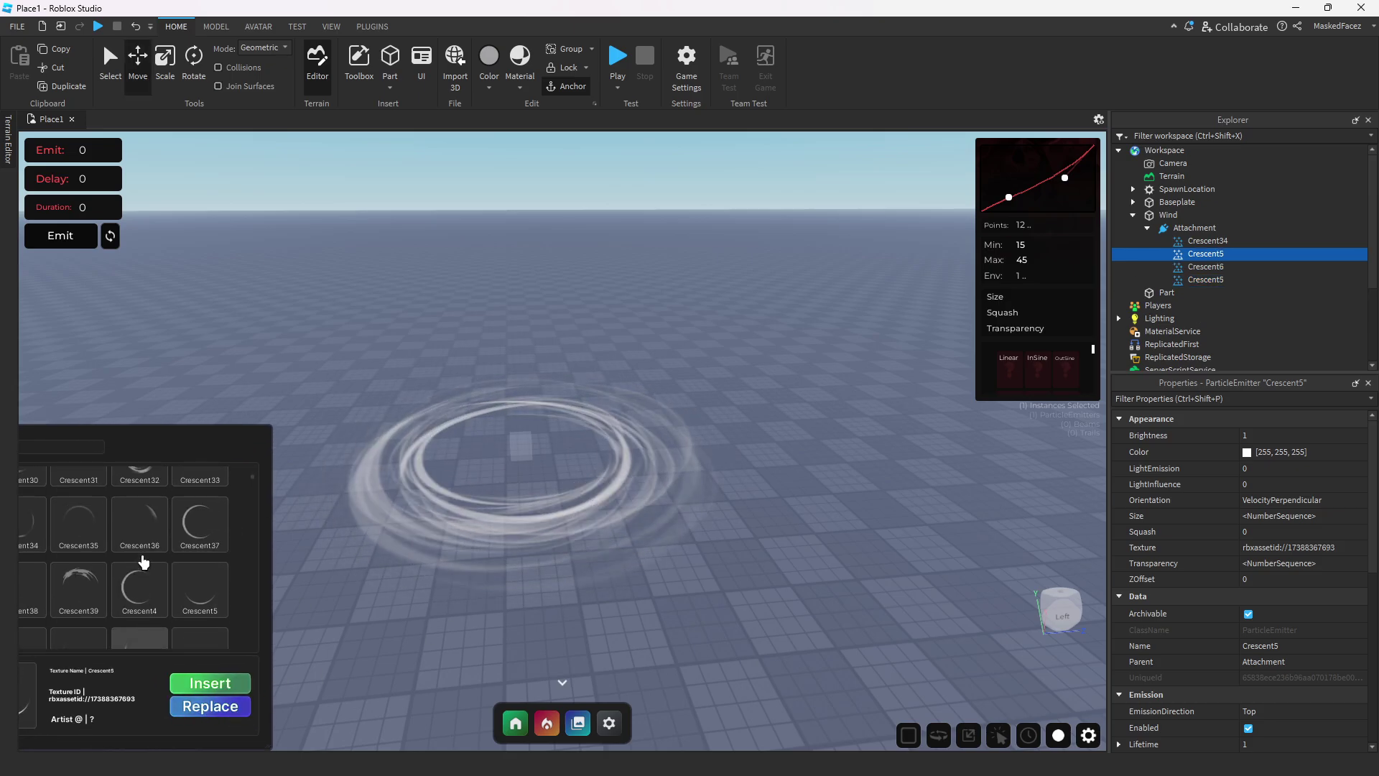
left_click(140, 566)
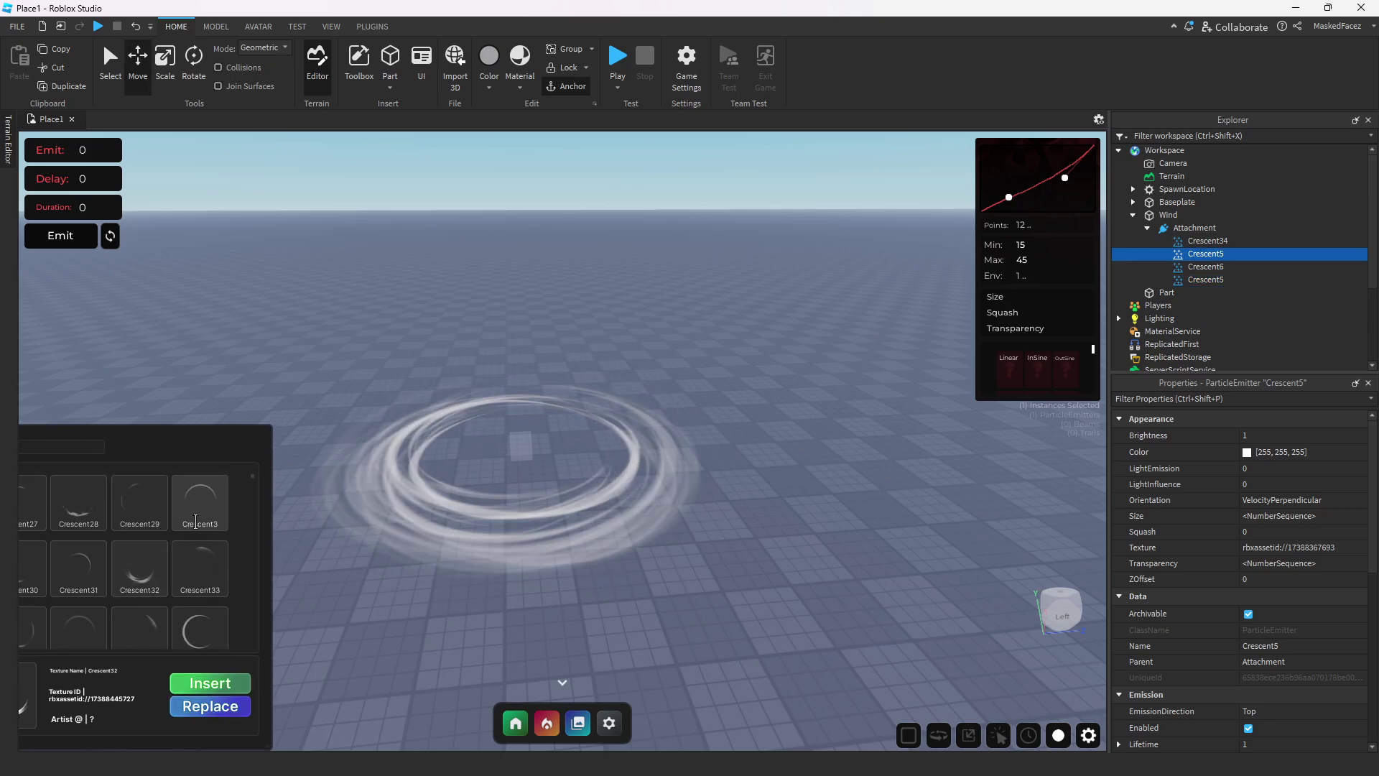
Replace the selected copy's texture with Crescent3, duplicate that emitter, and give the new copy the Crescent21 texture.
left_click(210, 706)
key("ctrl+d")
scroll(137, 582, "up", 4)
left_click(140, 585)
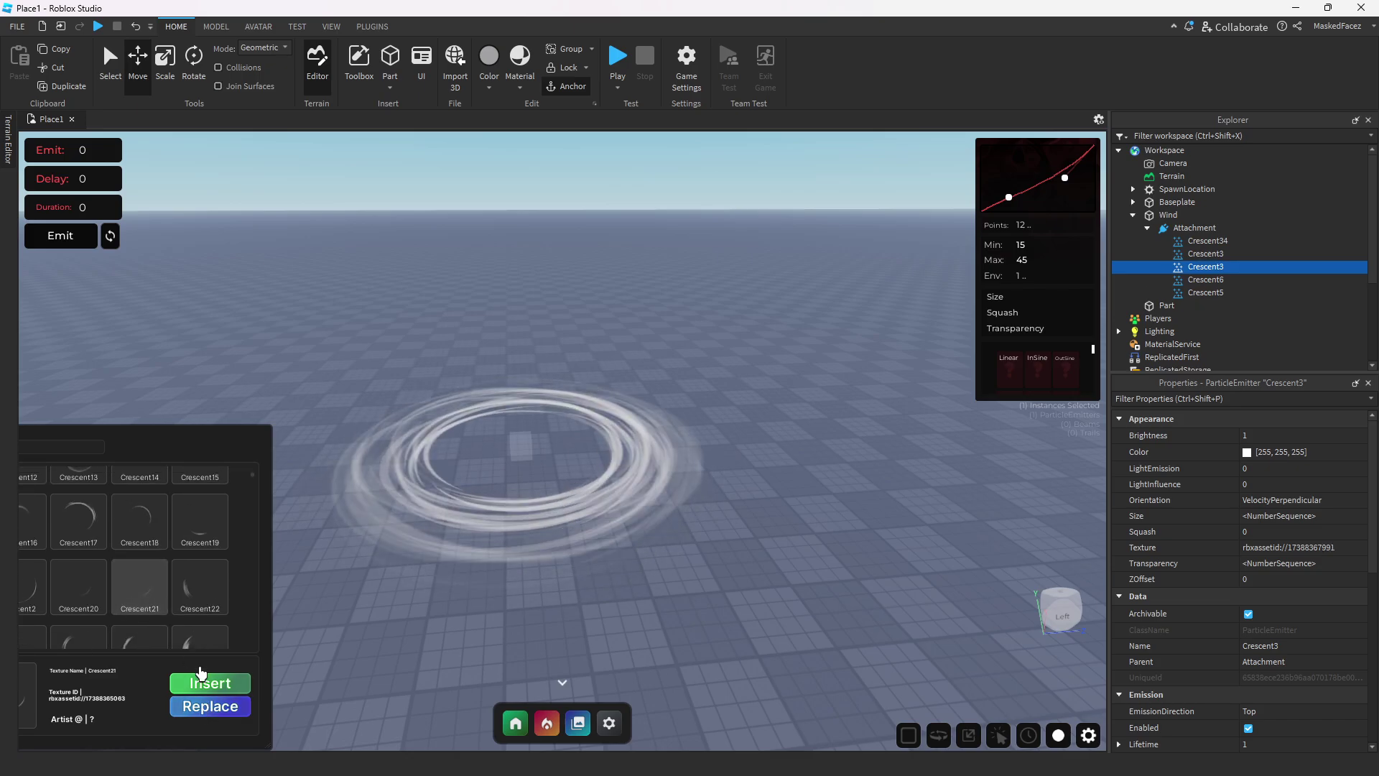
left_click(222, 707)
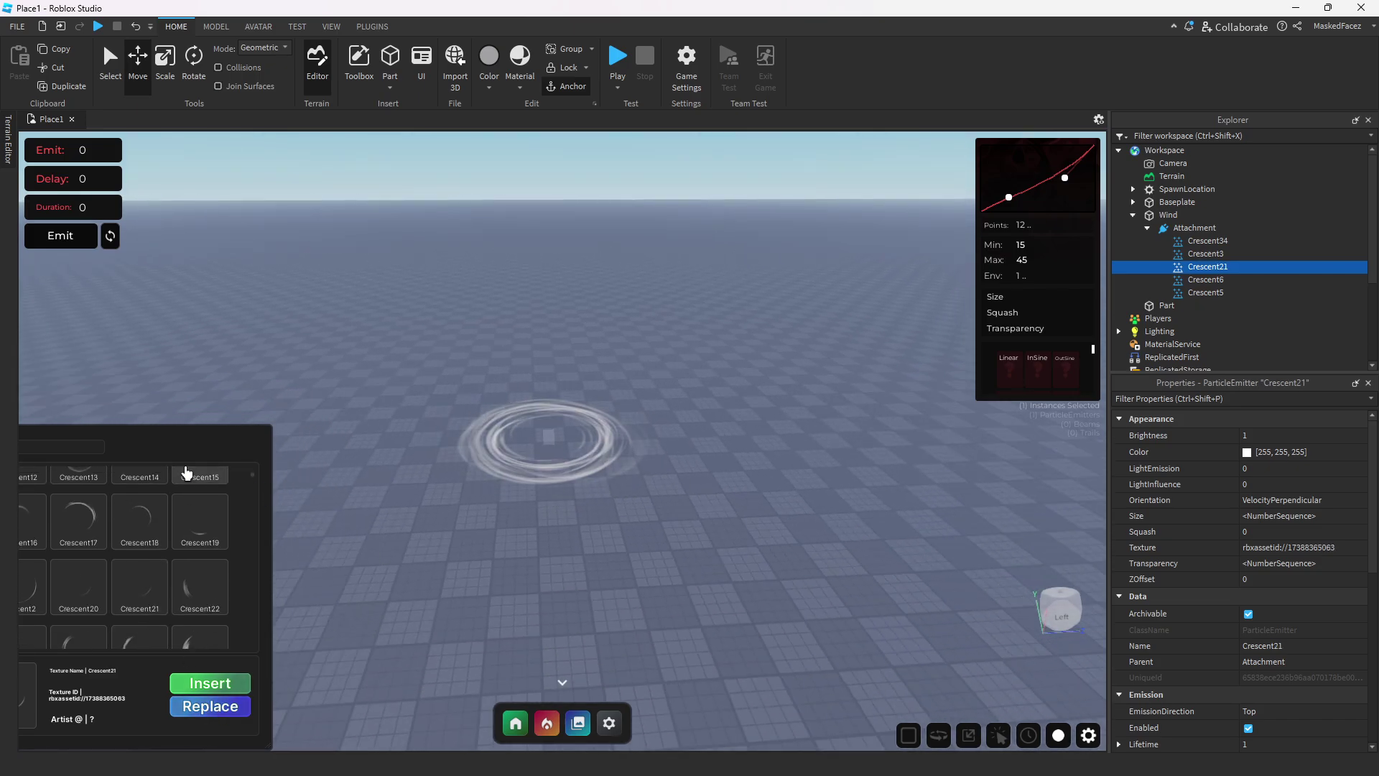
left_click(619, 514)
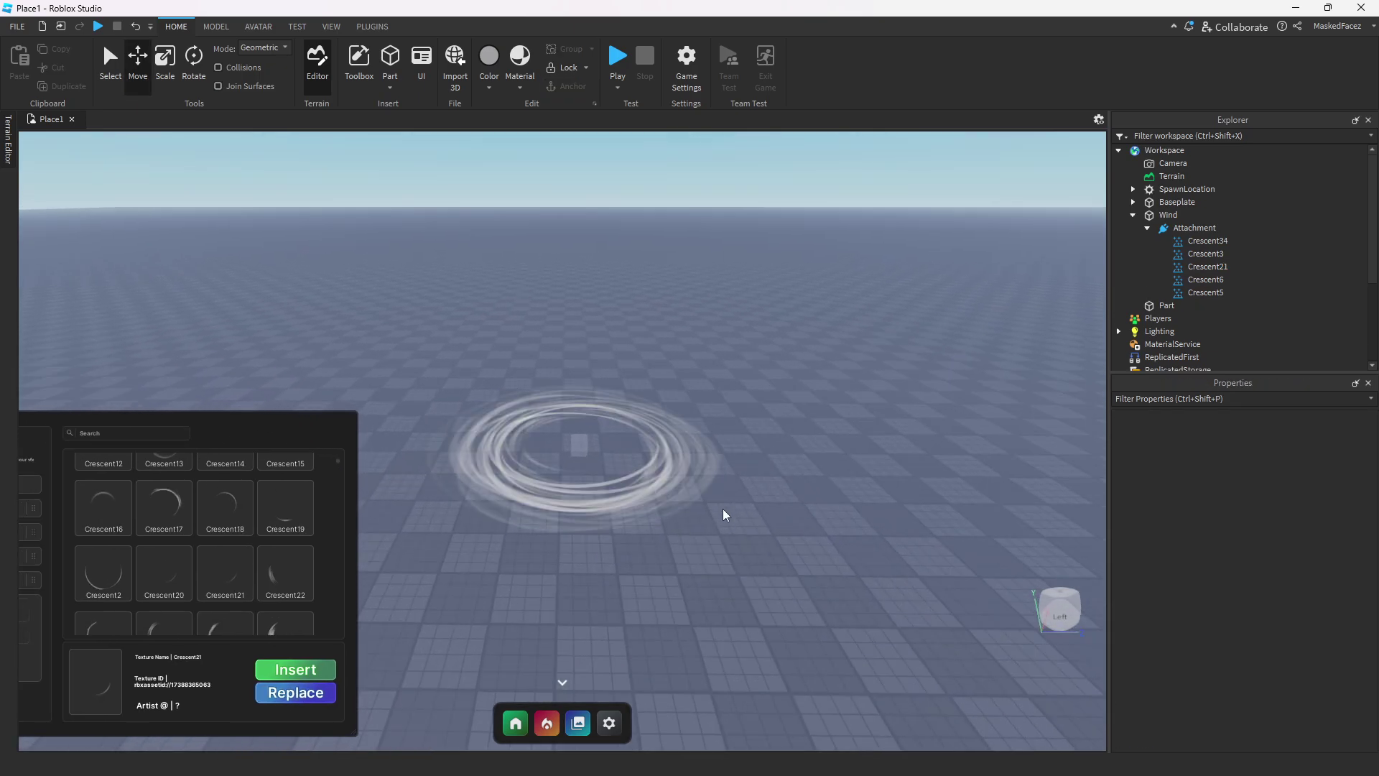
Set the start of the Transparency curve to about 0.8 for all five crescent emitters at once.
left_click(1206, 292)
left_click(1207, 241, "shift")
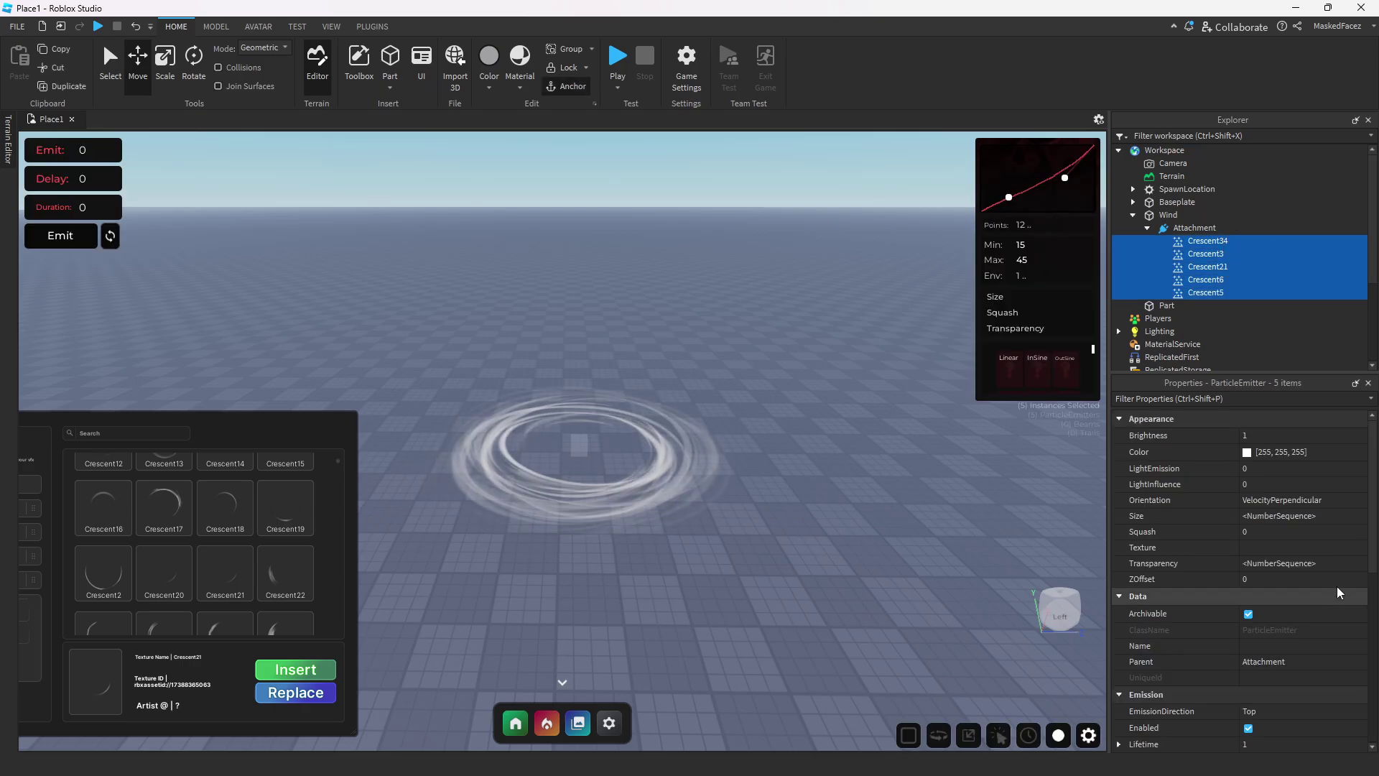
left_click(1357, 563)
left_click_drag(704, 313, 863, 317)
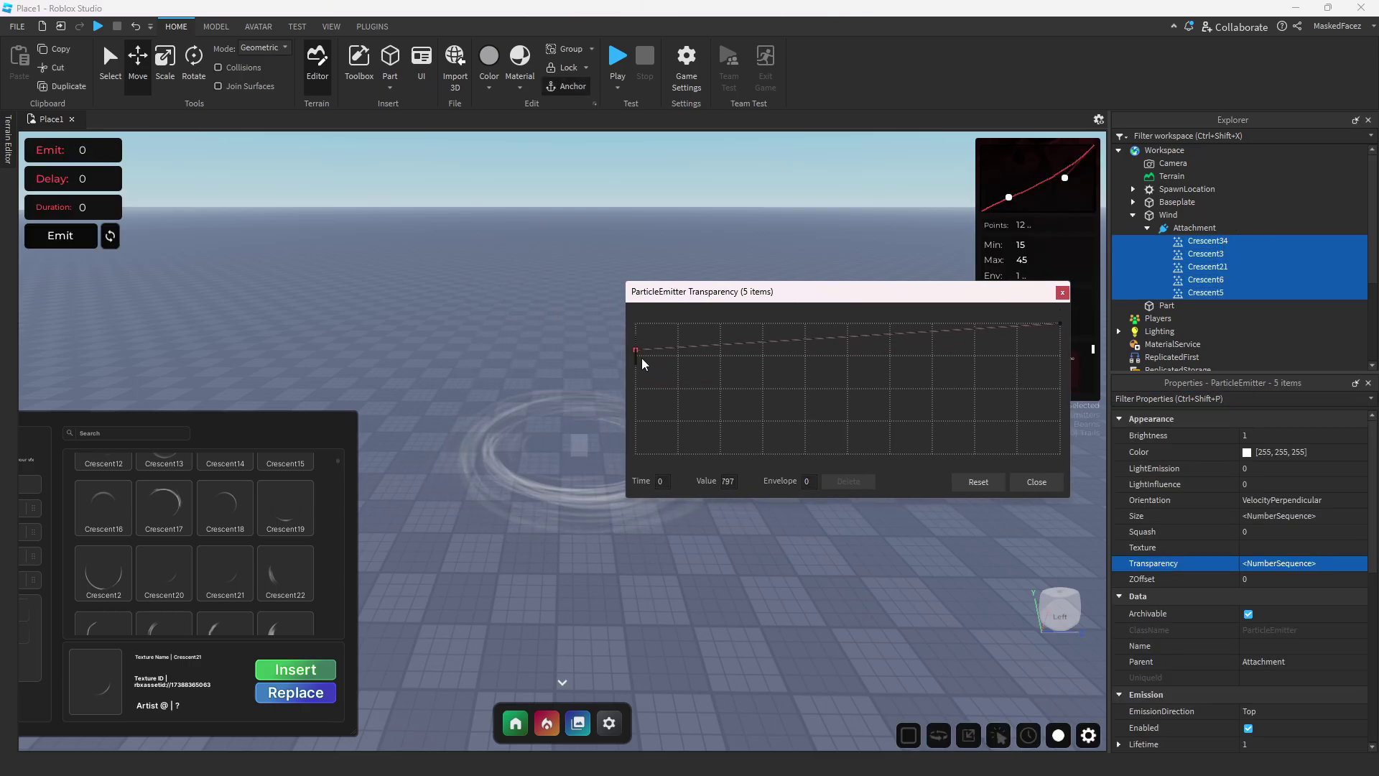
left_click(1013, 481)
left_click(739, 500)
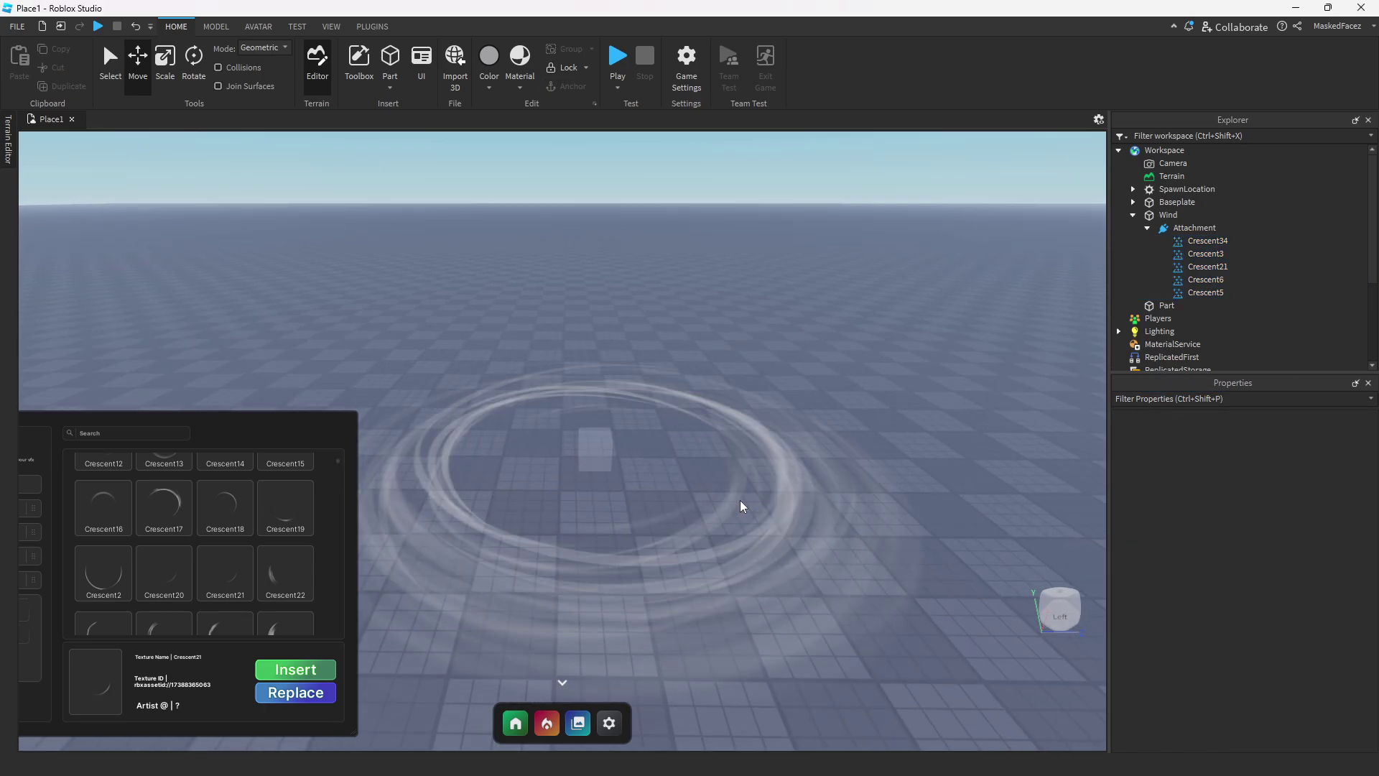
Delete the Crescent21, Crescent6 and Crescent5 emitters from the Wind part's Attachment.
right_click(741, 505)
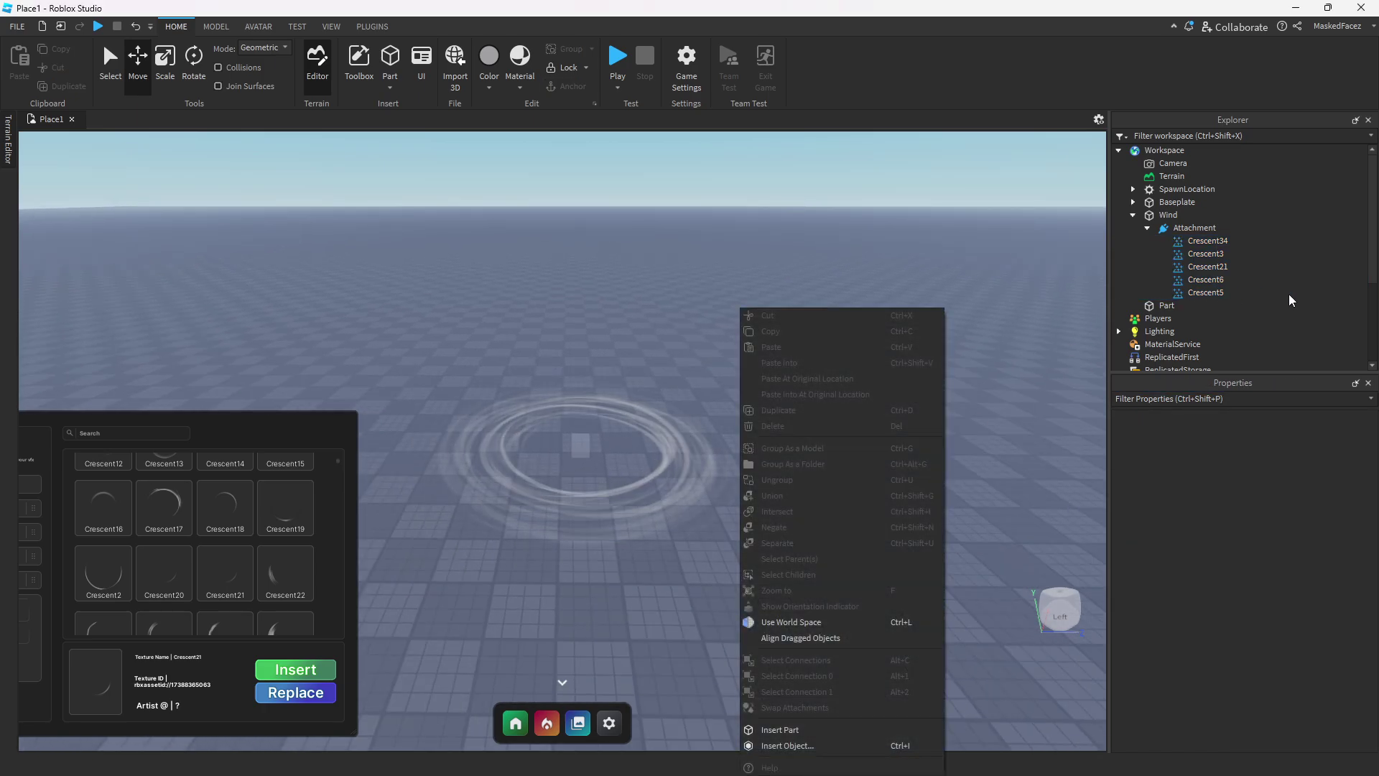
left_click(1218, 291)
left_click(1222, 265, "shift")
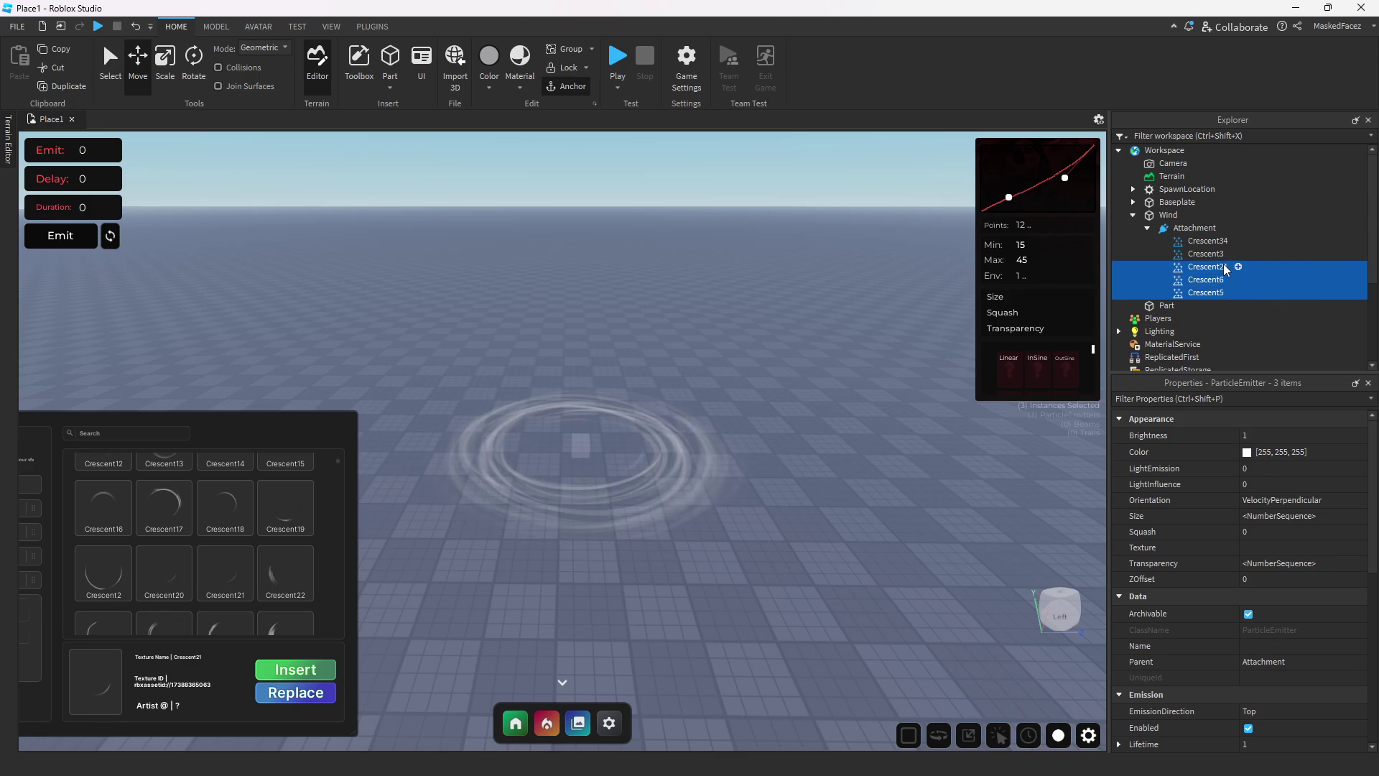
right_click(1223, 265)
left_click(1196, 350)
Try lower starting points on the Transparency curve of Crescent34 and Crescent3, then settle the start at roughly three quarters.
left_click(1211, 253)
left_click(1212, 242, "shift")
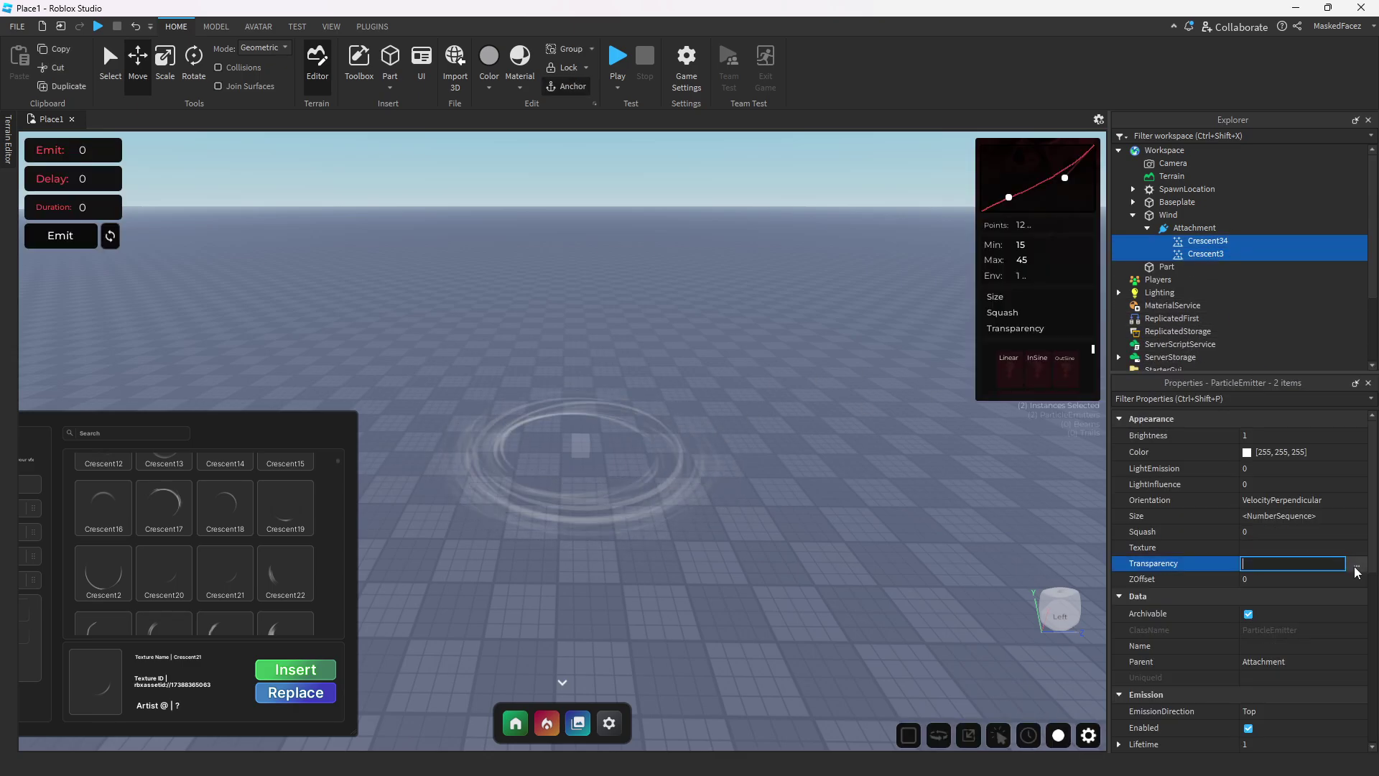
left_click(1356, 568)
left_click_drag(476, 347, 477, 383)
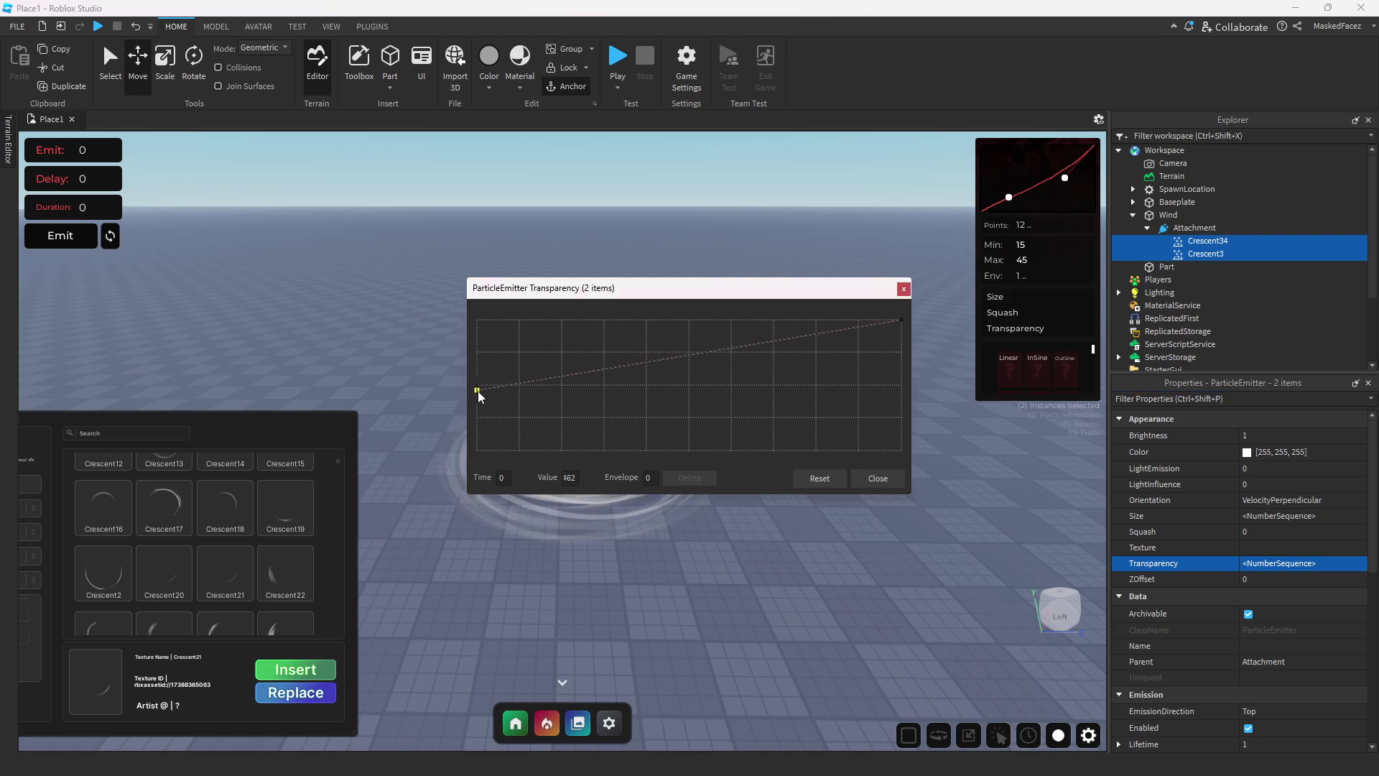
left_click_drag(560, 289, 756, 232)
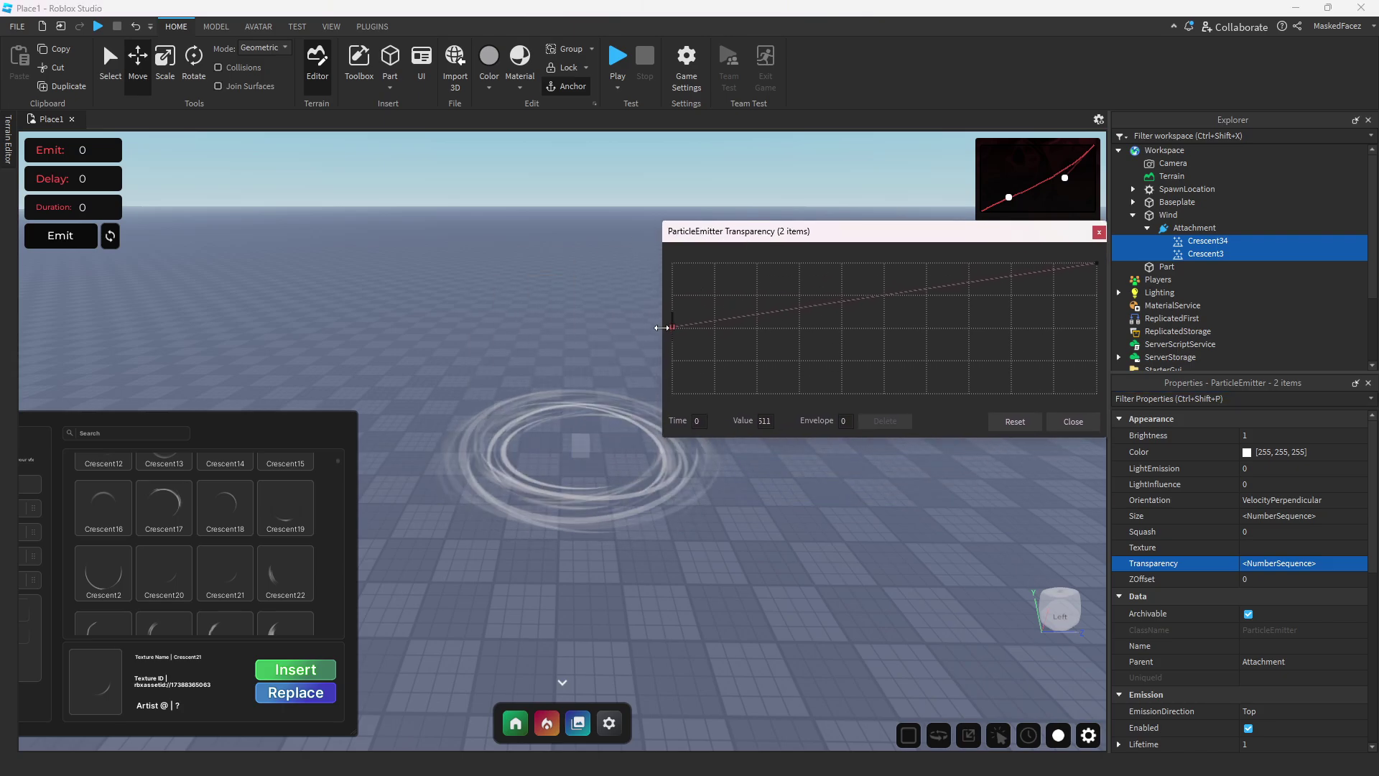
left_click_drag(669, 329, 675, 297)
left_click(1060, 421)
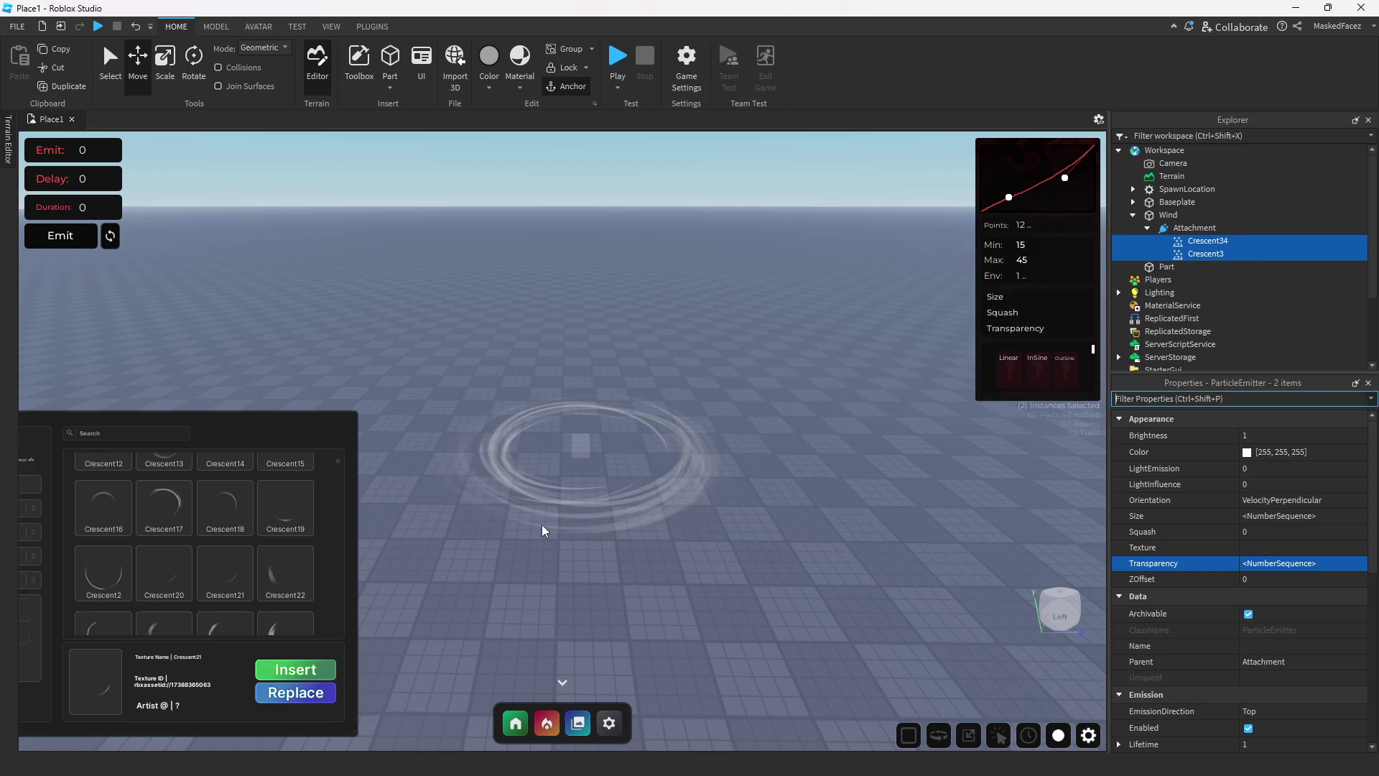
Close the texture library and set the Crescent34 emitter's color to dark red (170, 0, 0).
left_click_drag(320, 443, 282, 394)
left_click(590, 722)
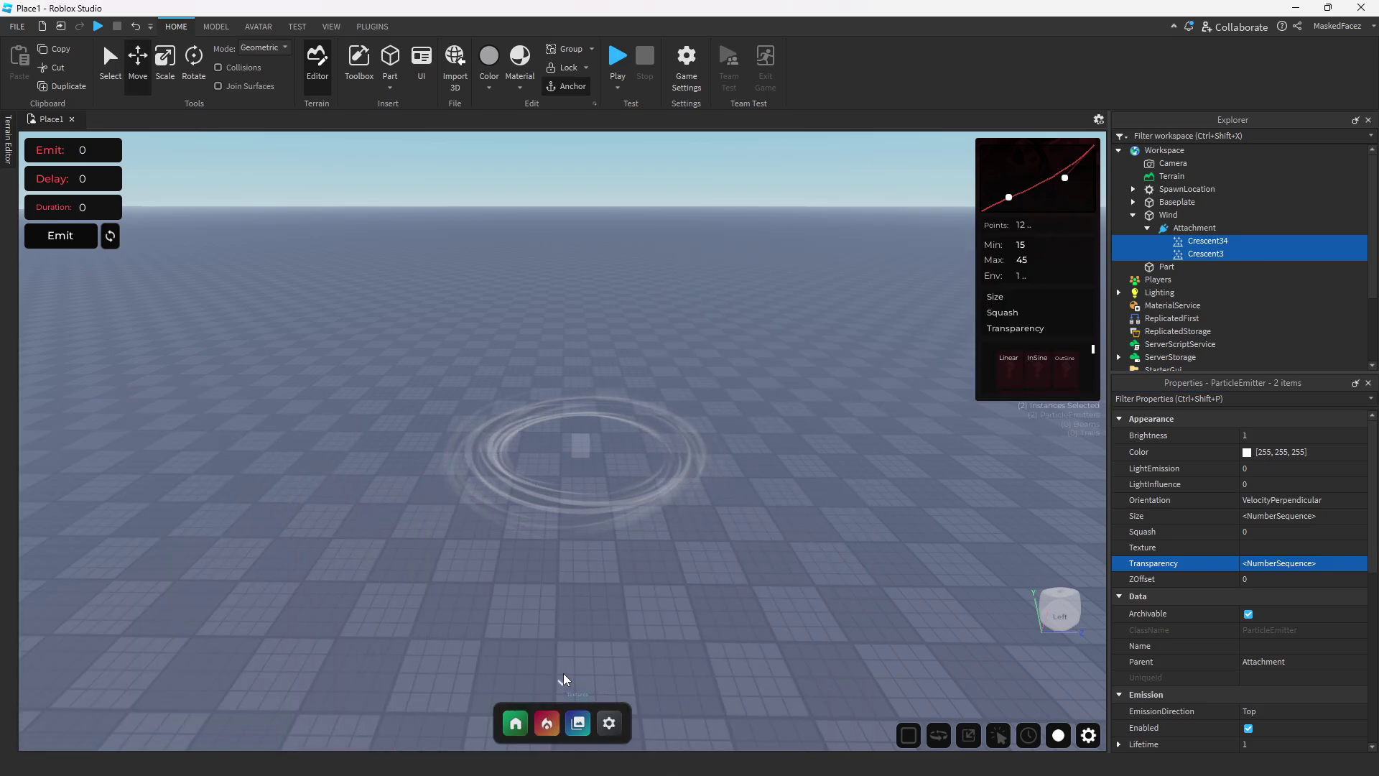
left_click(1208, 254, "ctrl")
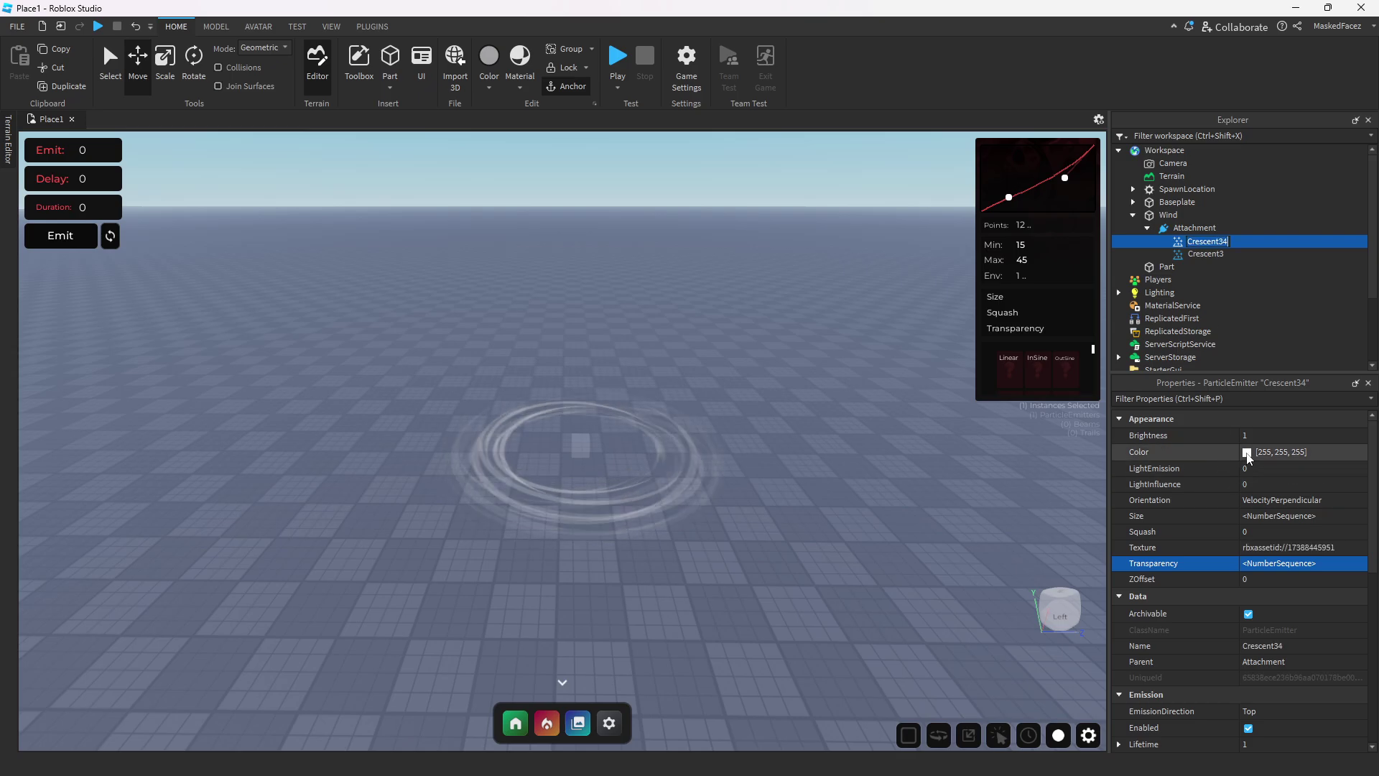
left_click(1248, 452)
left_click(542, 285)
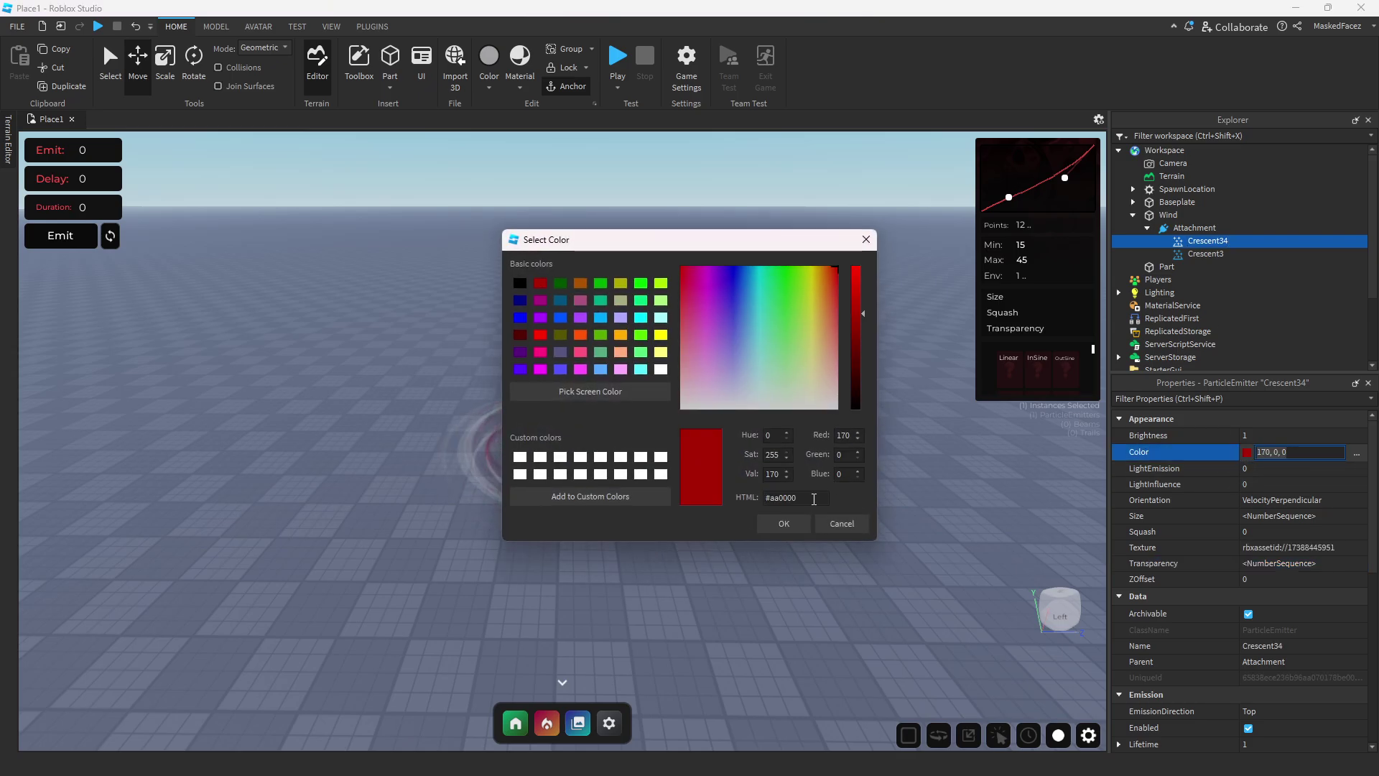
left_click(787, 523)
Set the Crescent3 emitter's color to black (0, 0, 0).
left_click(1200, 254)
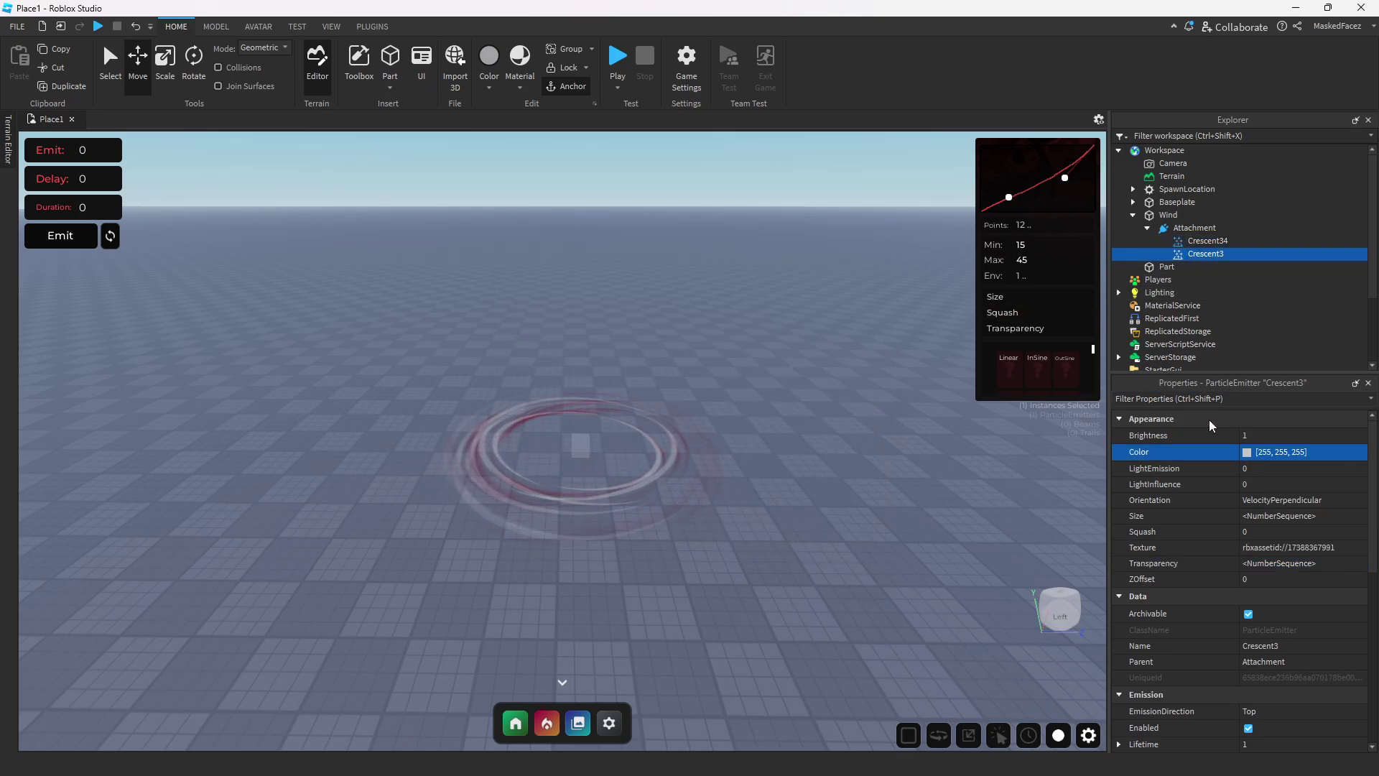
left_click(1247, 452)
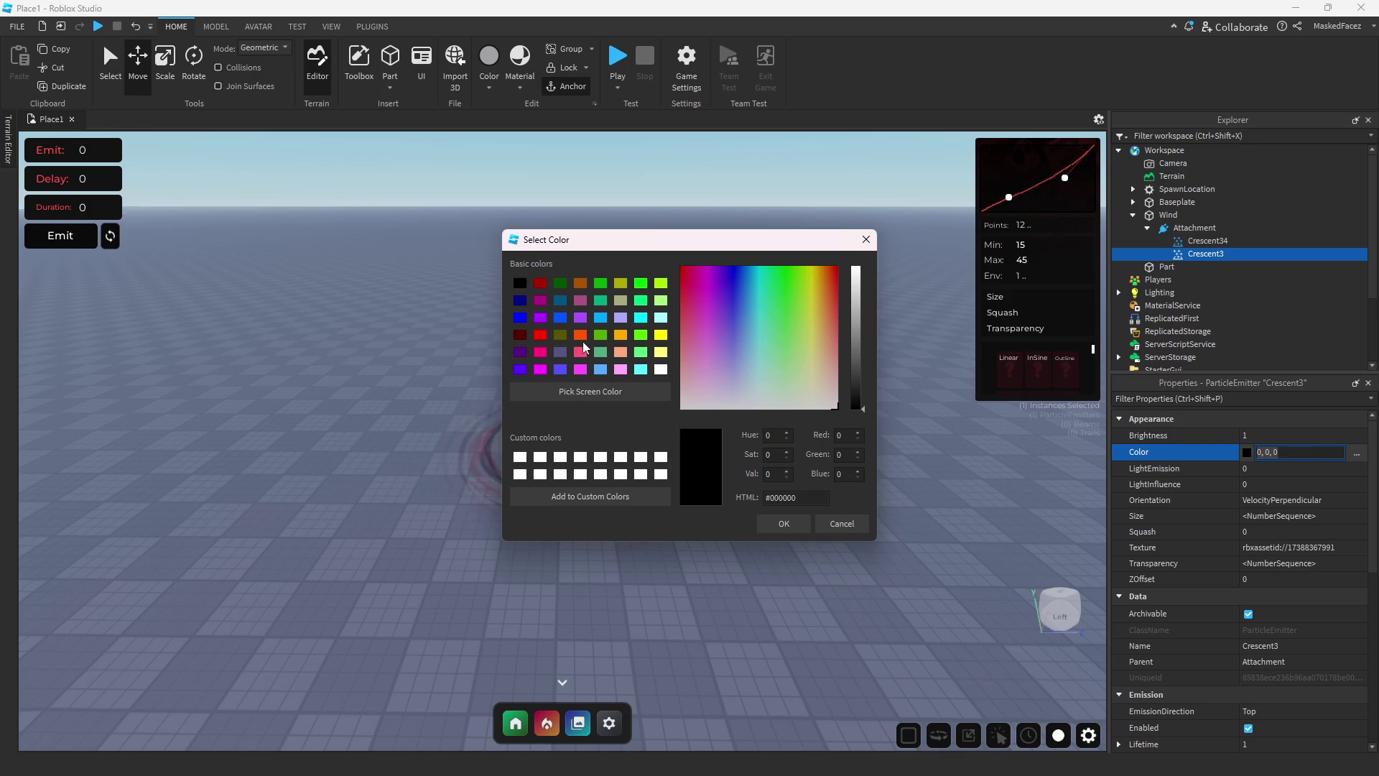
left_click(793, 523)
left_click(786, 516)
left_click(574, 448)
left_click(770, 495)
Lower the start of the Transparency curve to 0.44 for both Crescent34 and Crescent3, keeping 1 at the end.
left_click(1205, 253)
left_click(1207, 241, "shift")
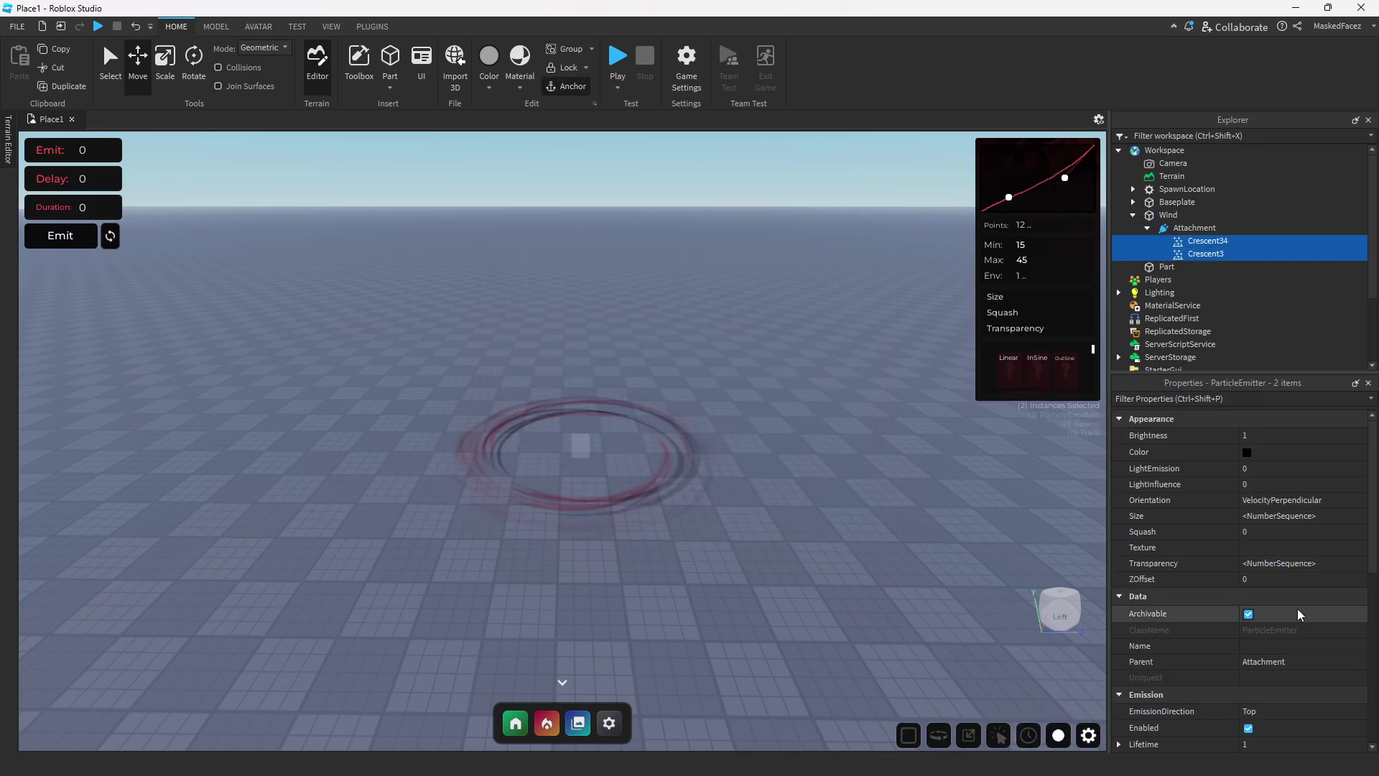
left_click(1314, 562)
left_click(1355, 564)
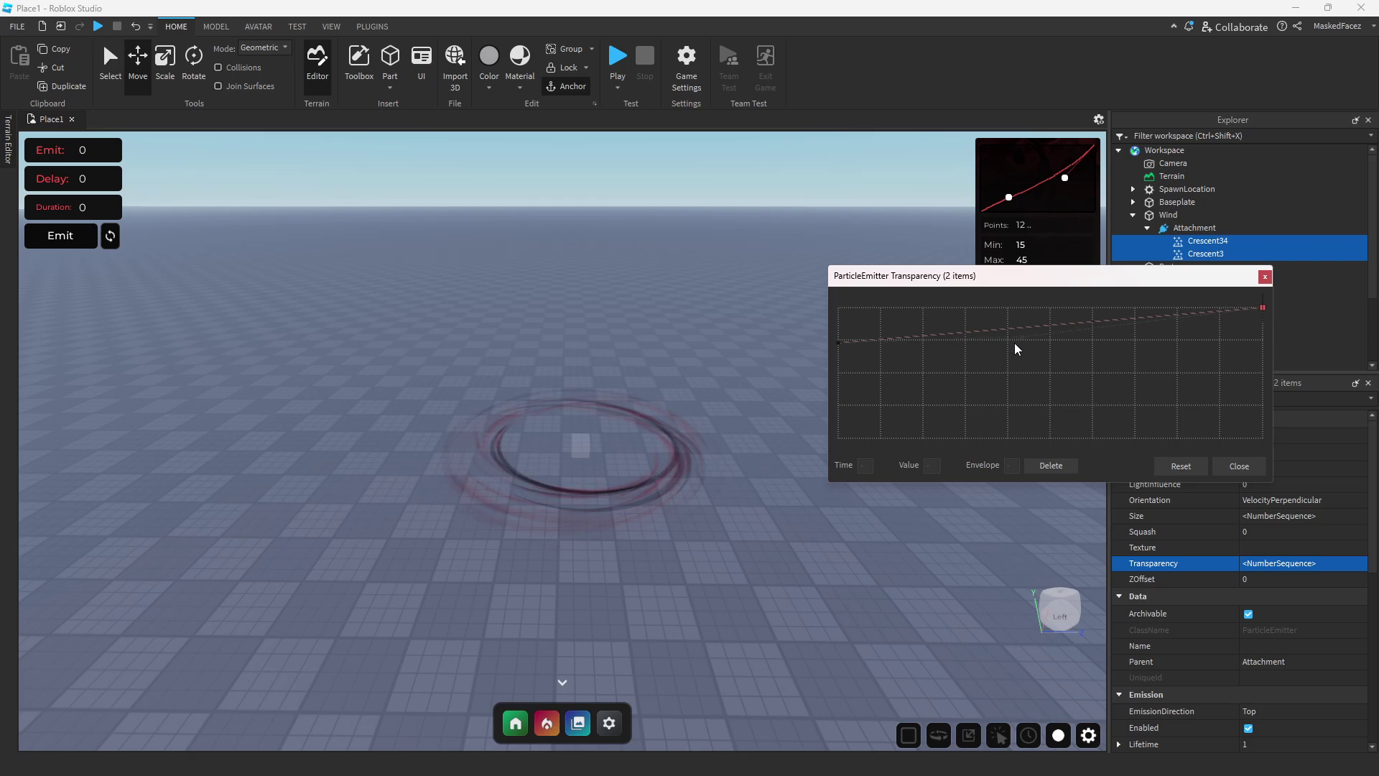
left_click_drag(838, 346, 839, 381)
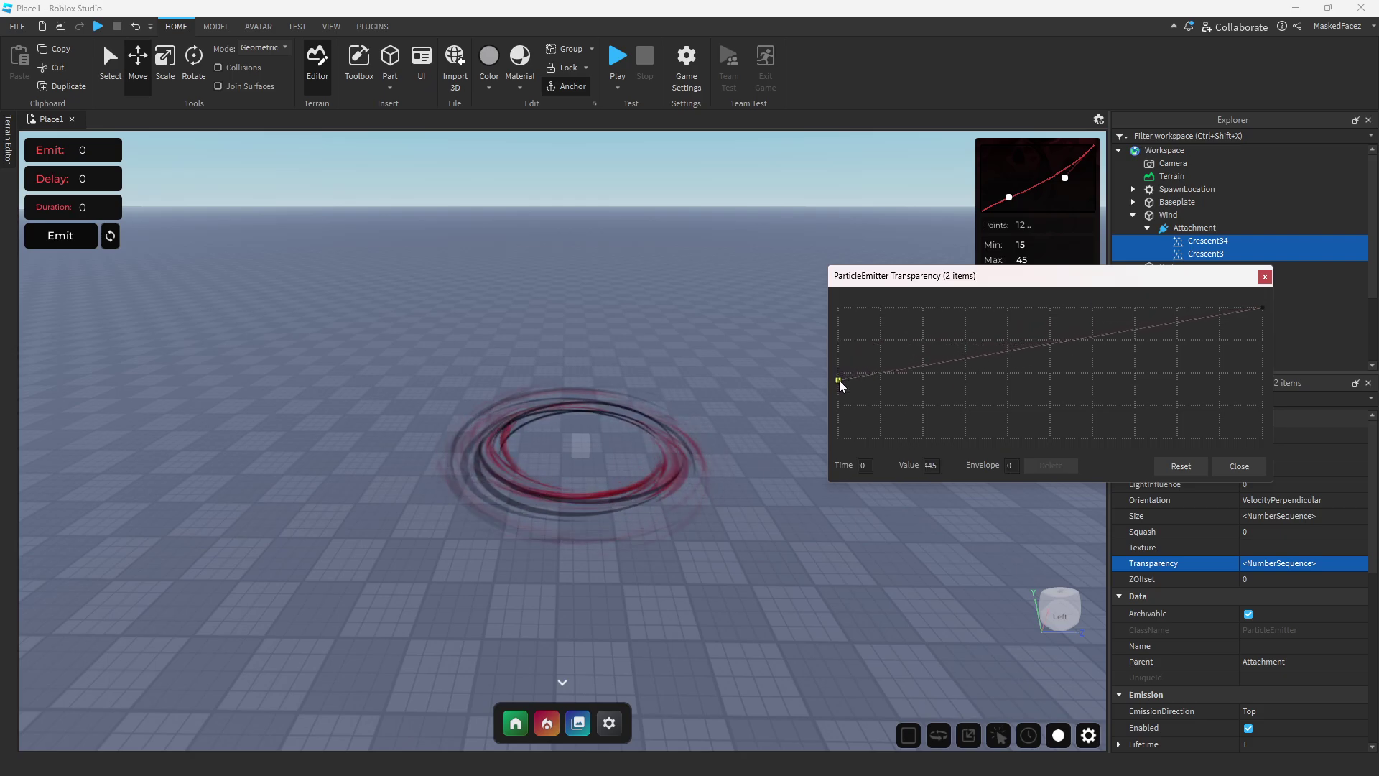
left_click(1262, 307)
left_click(670, 288)
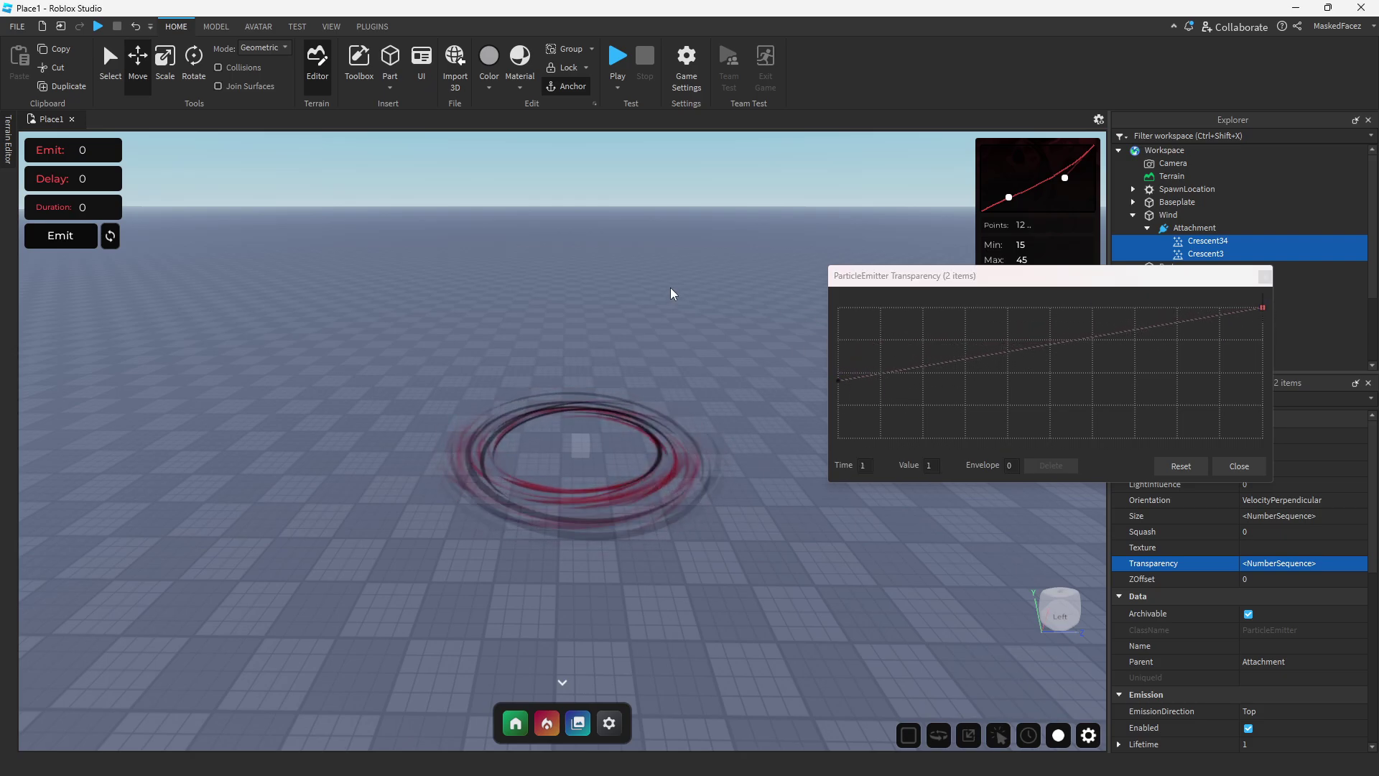
left_click(1265, 276)
Set the emission Rate of the Crescent34 and Crescent3 emitters to 25.
left_click(1207, 254)
left_click(1204, 242, "ctrl")
scroll(1248, 550, "down", 5)
left_click(1270, 522)
key("BackSpace")
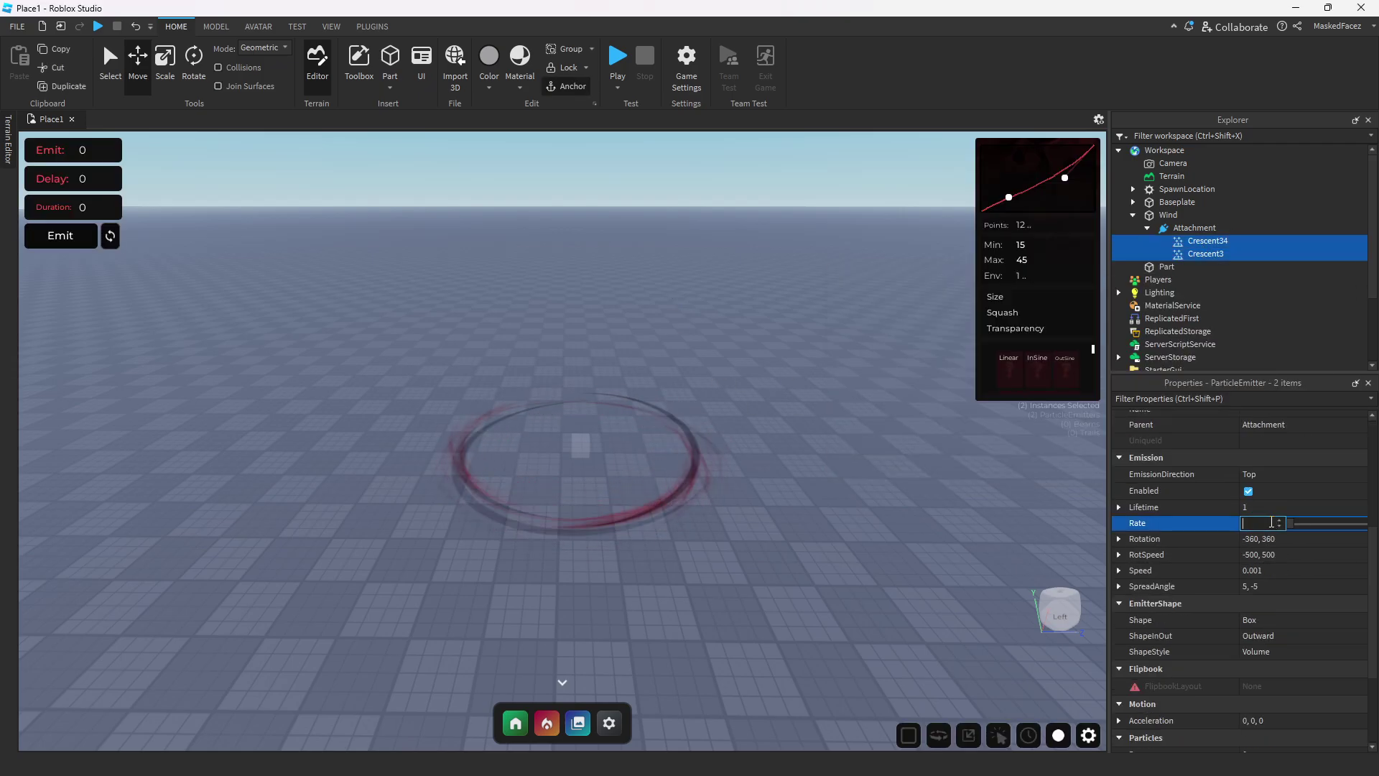
type("25")
key("Return")
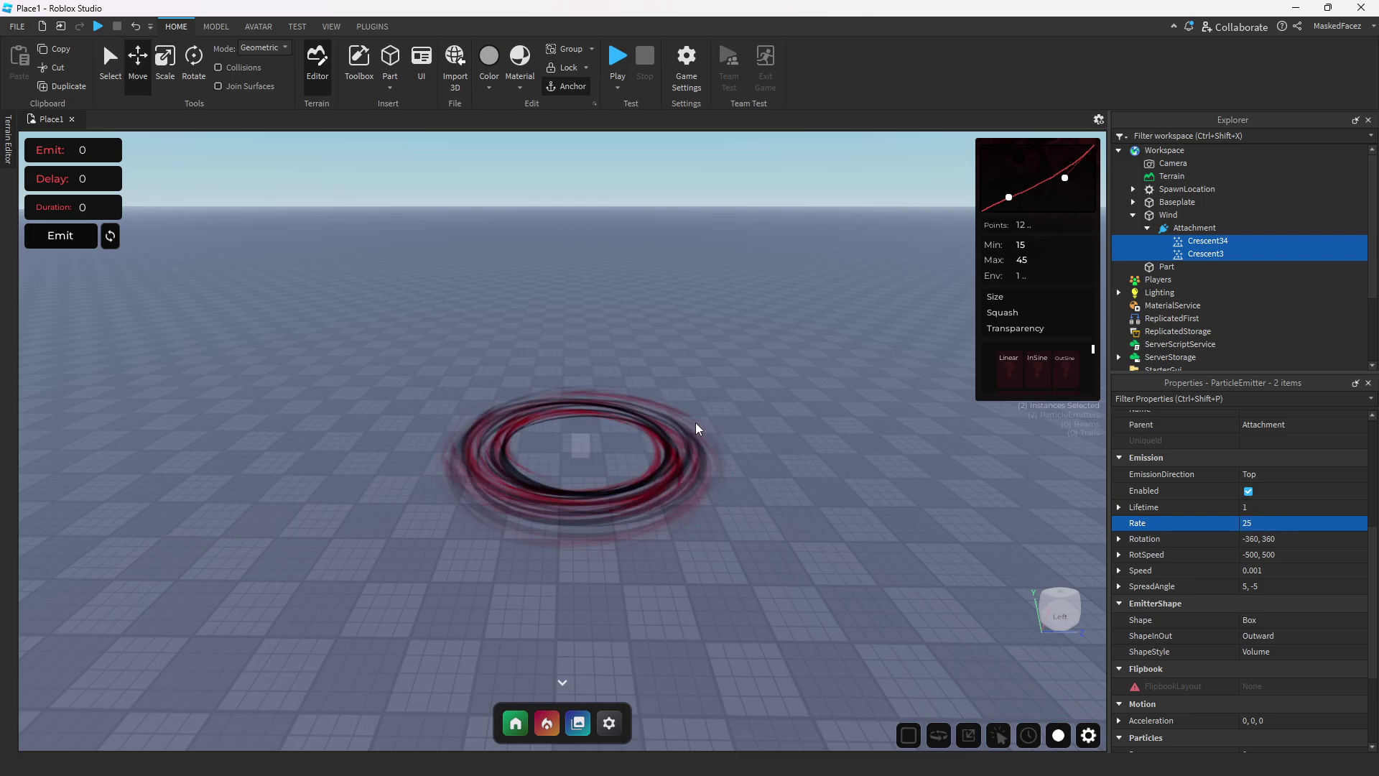
Set the Speed range of both crescent emitters to 1, 5 and inspect the rising swirl.
left_click(1278, 565)
key("BackSpace")
type("1")
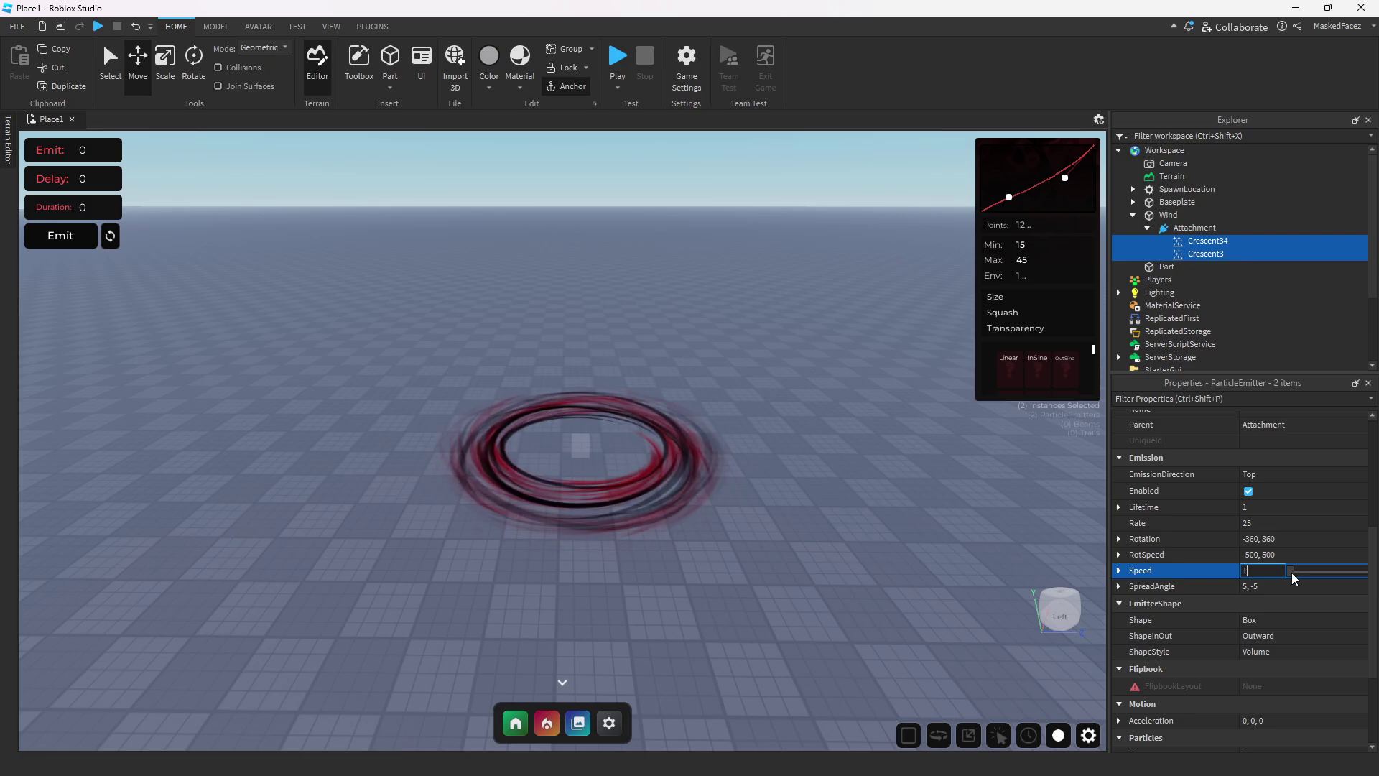
type(",5")
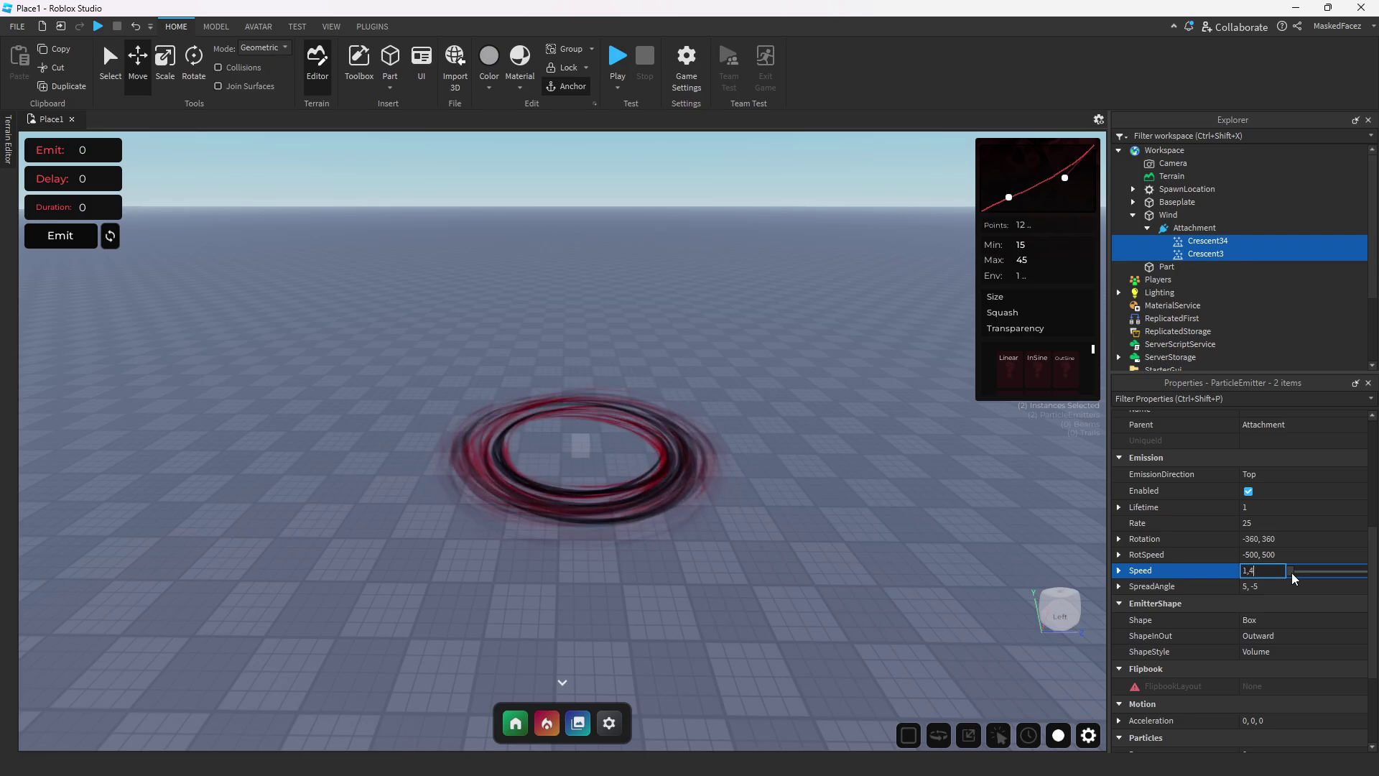
key("Return")
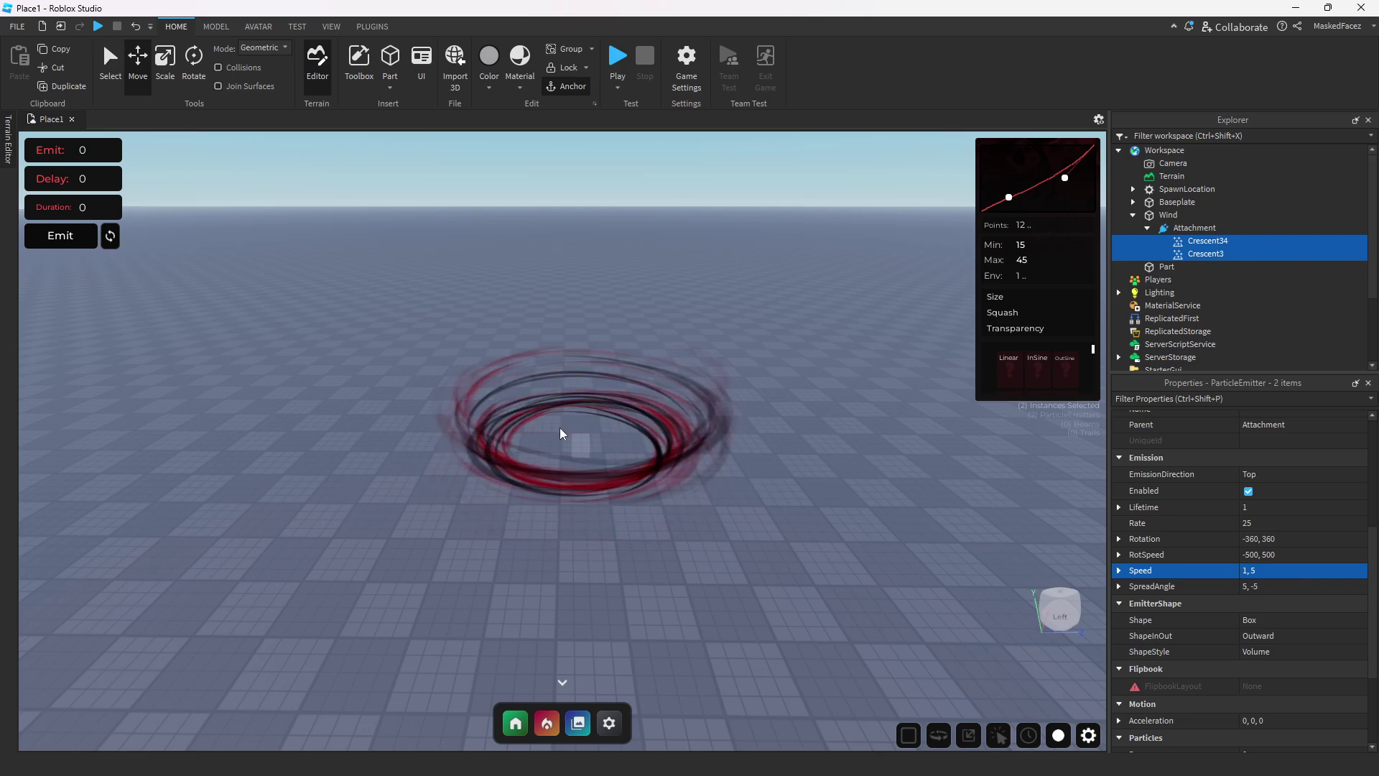
scroll(546, 433, "up", 3)
right_click_drag(567, 487, 547, 434)
scroll(546, 433, "down", 3)
scroll(546, 433, "up", 4)
scroll(546, 433, "down", 4)
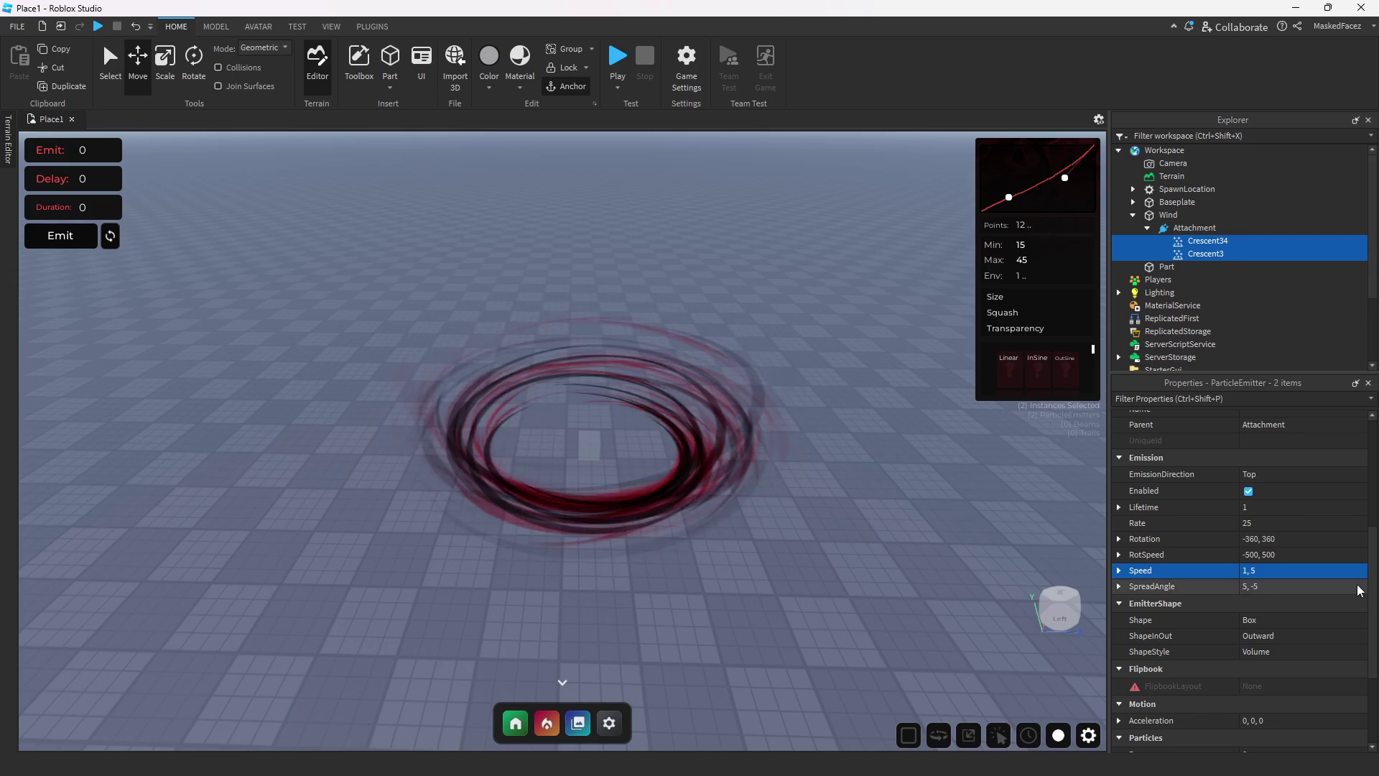
right_click_drag(902, 572, 902, 572)
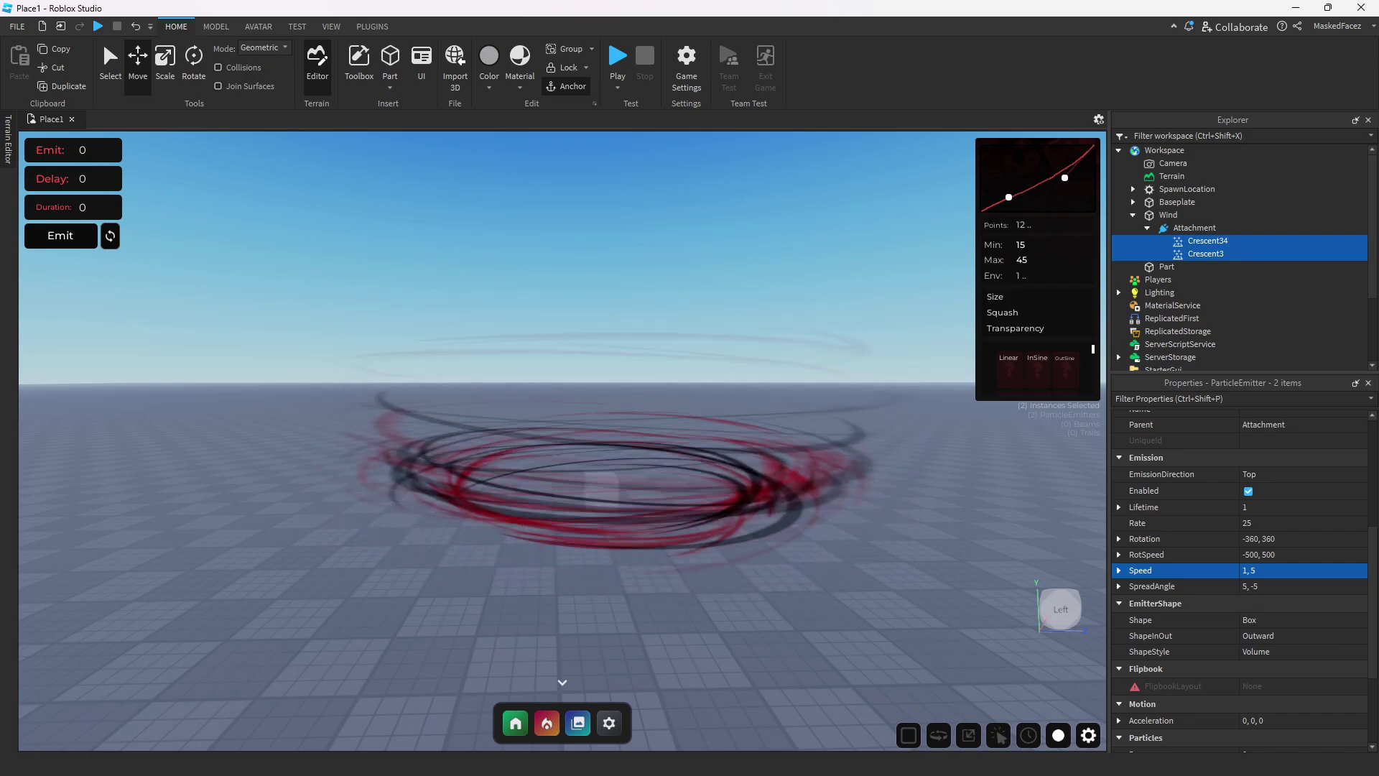
Set the Speed of both crescent emitters back to 0.001.
left_click(1281, 572)
type("0.001")
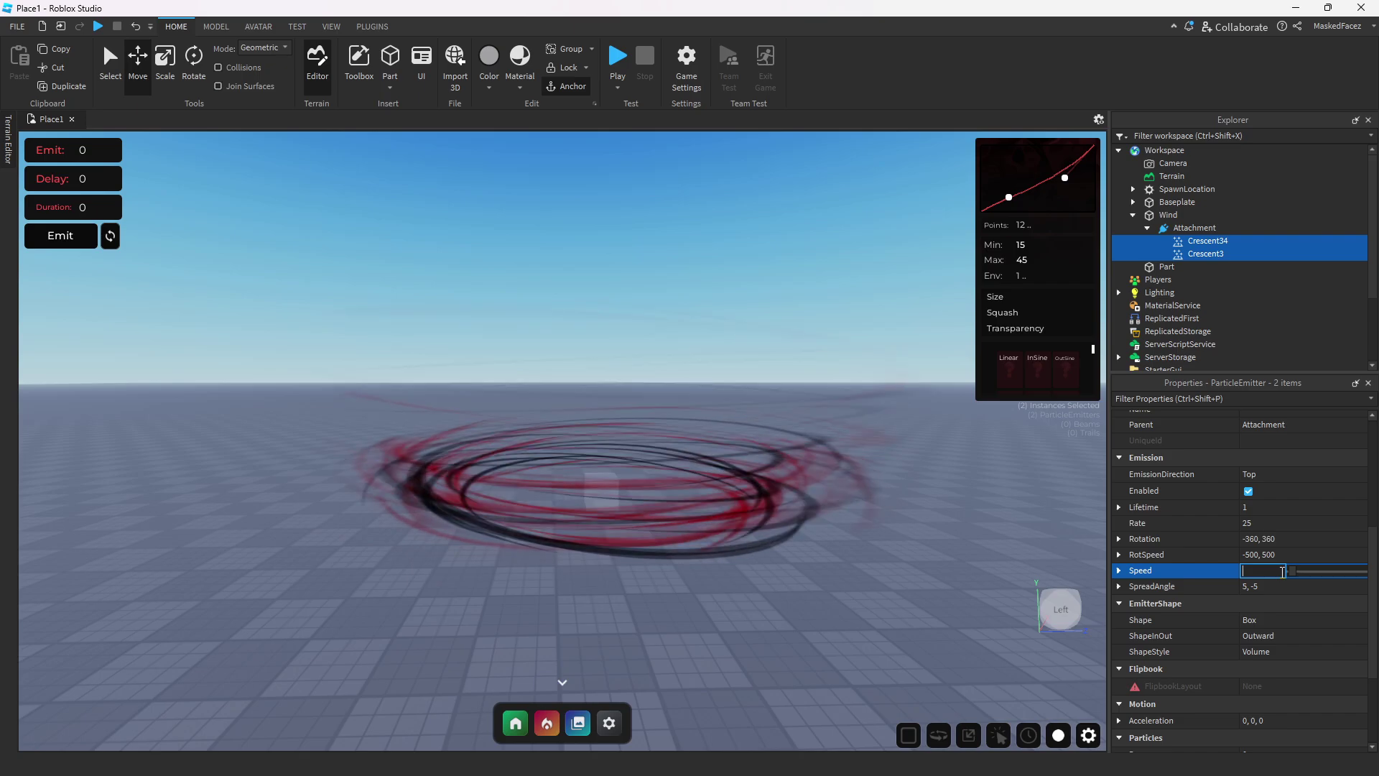
key("Return")
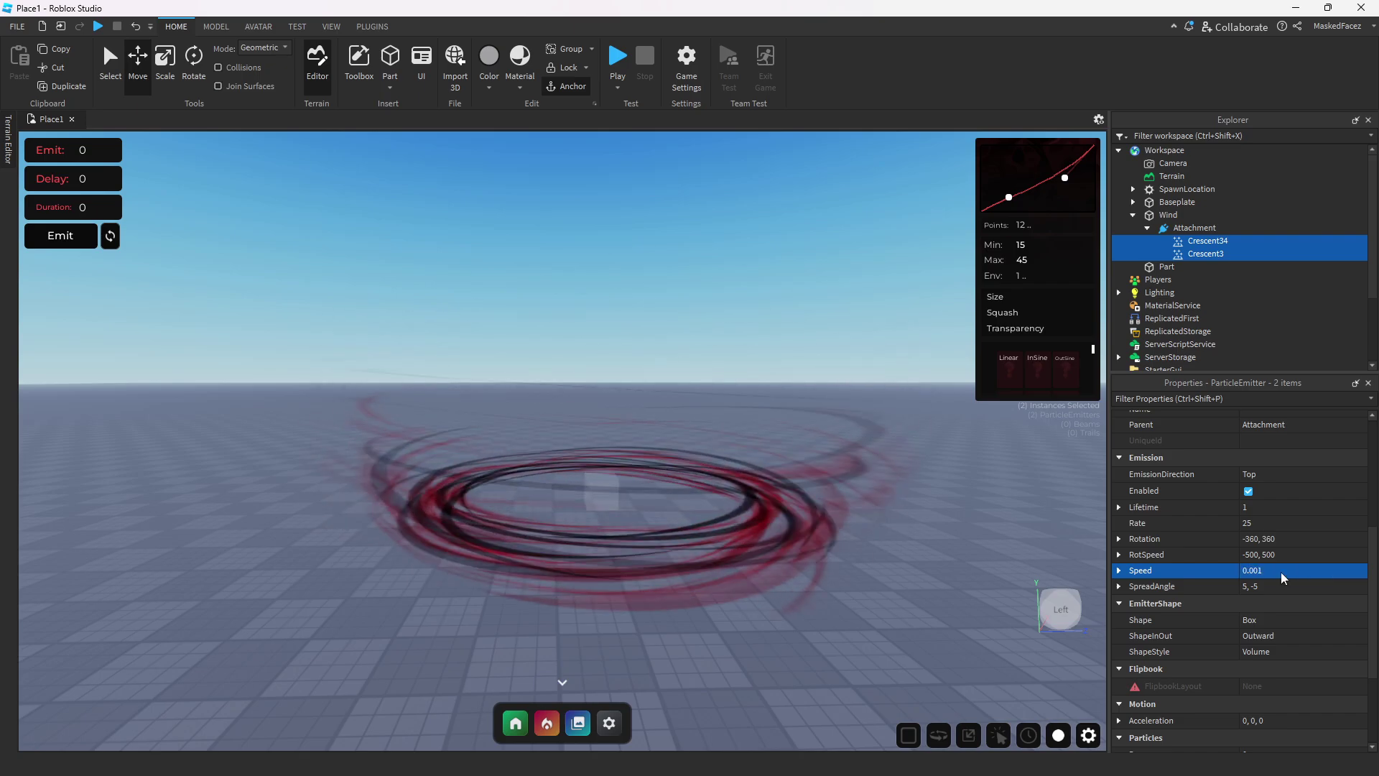
Set the Speed range of both crescent emitters to -5, 5 so particles travel both up and down.
left_click(1281, 572)
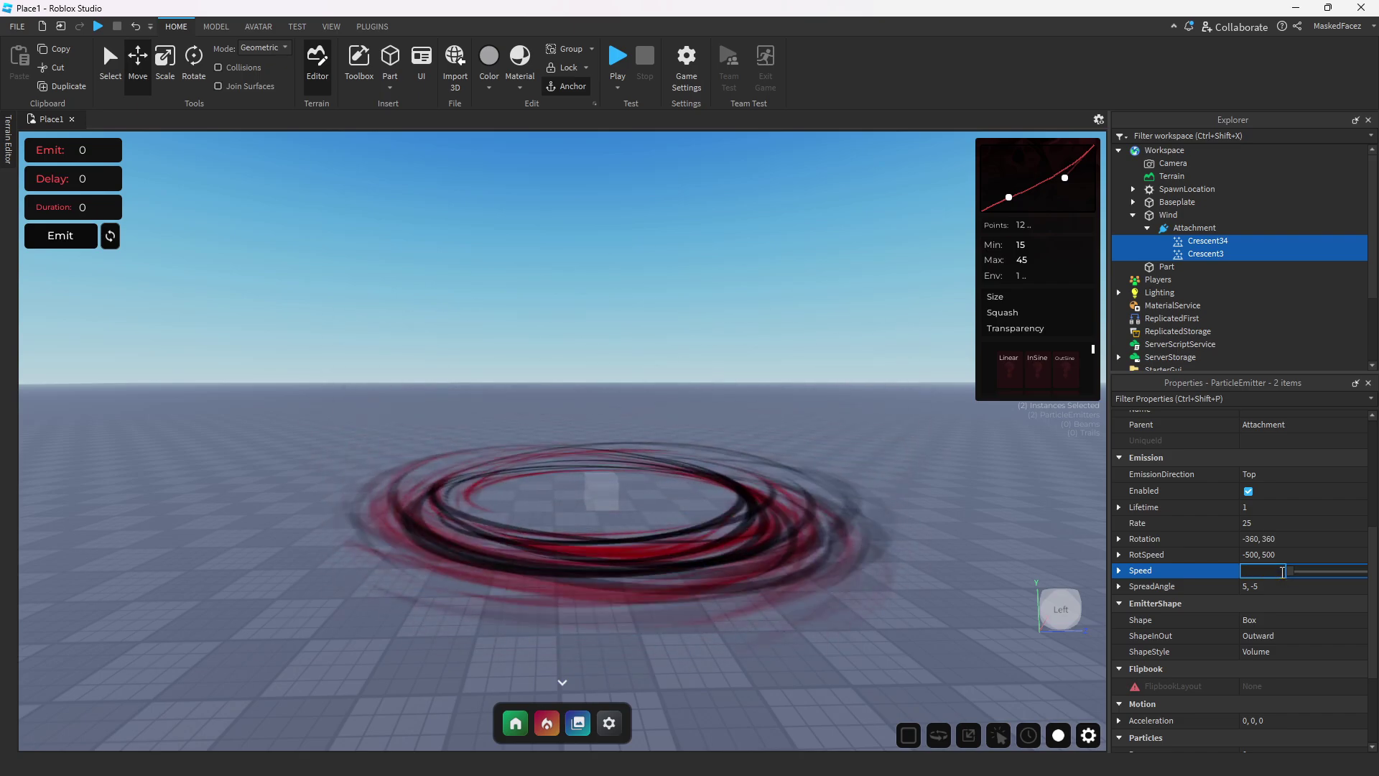
type("-5, 5")
key("Return")
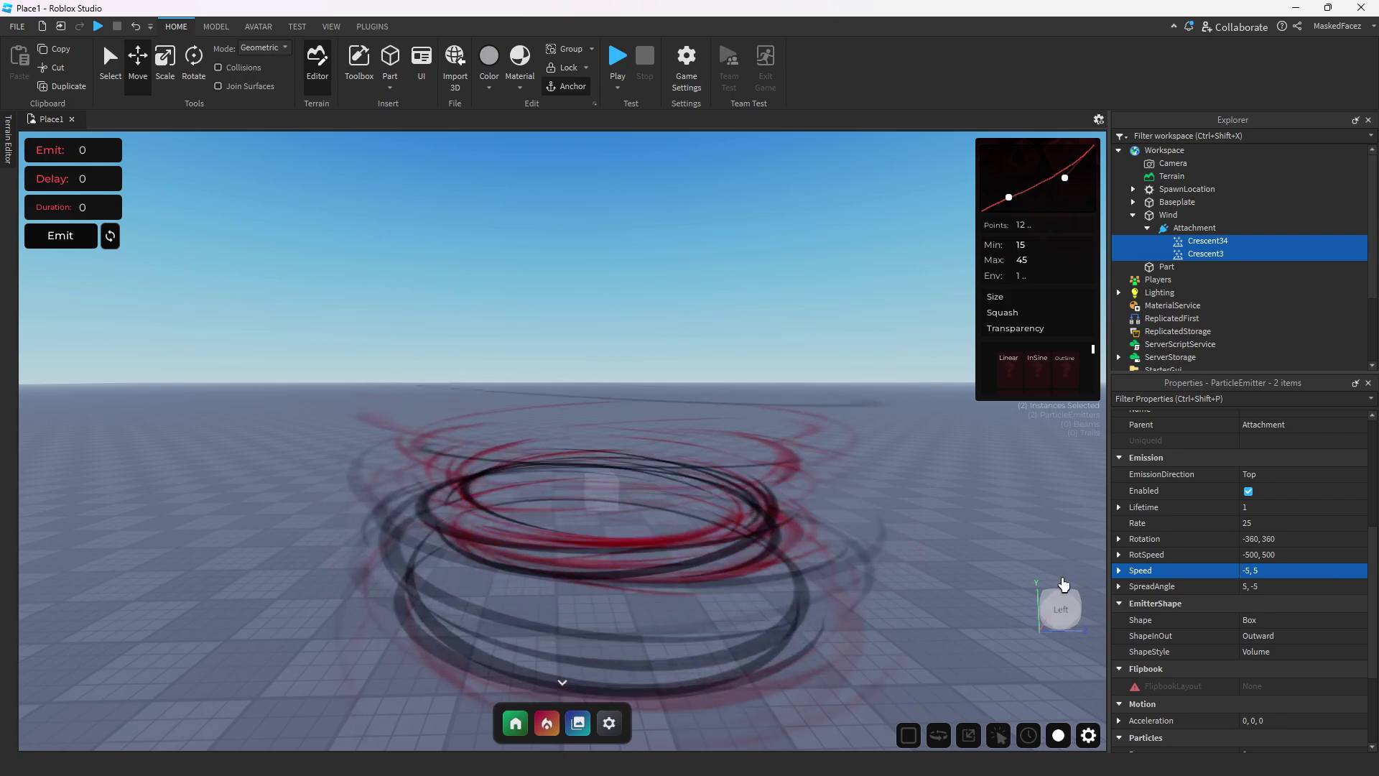
Rotate the Wind part so its red and black swirl stands upright, and deselect it.
scroll(871, 558, "down", 2)
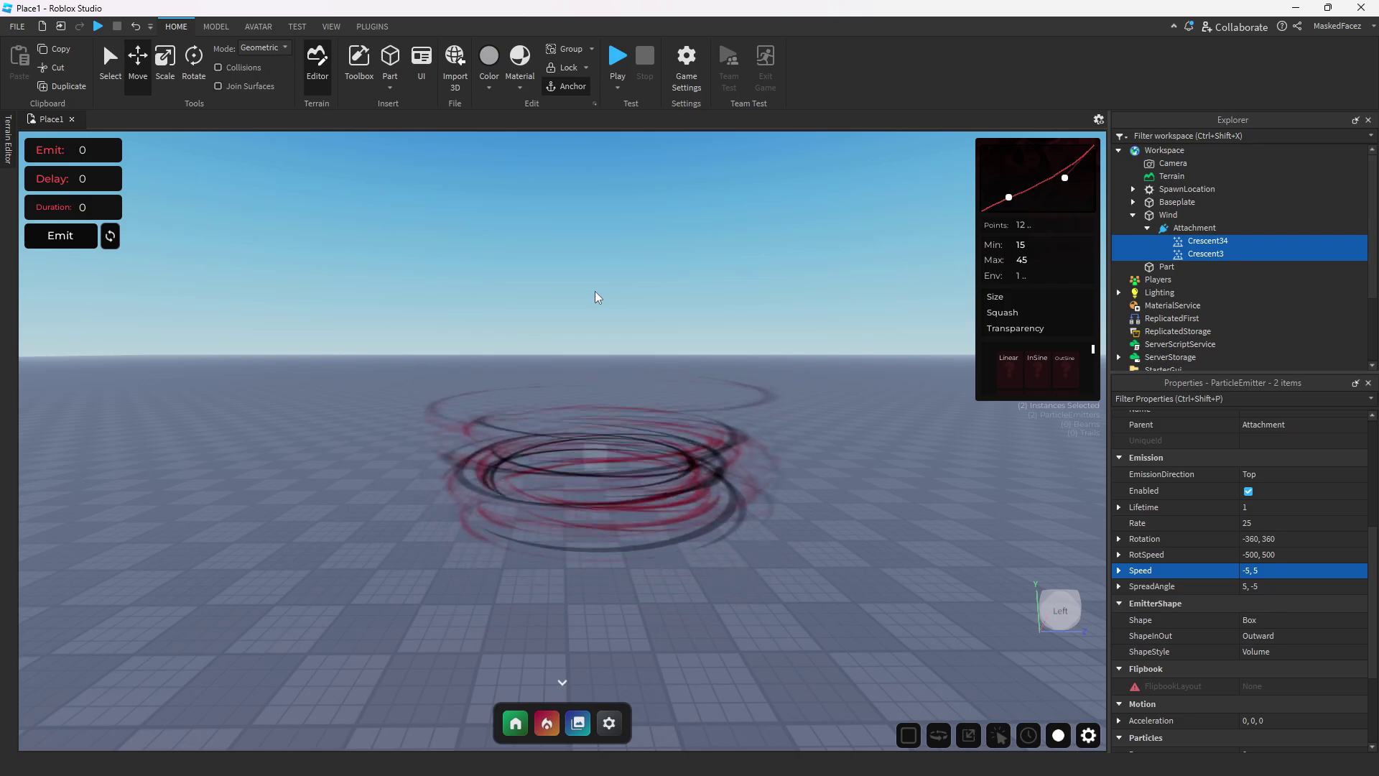
right_click_drag(649, 512, 648, 525)
key("w")
scroll(648, 525, "down", 3)
scroll(648, 525, "up", 3)
scroll(648, 525, "down", 3)
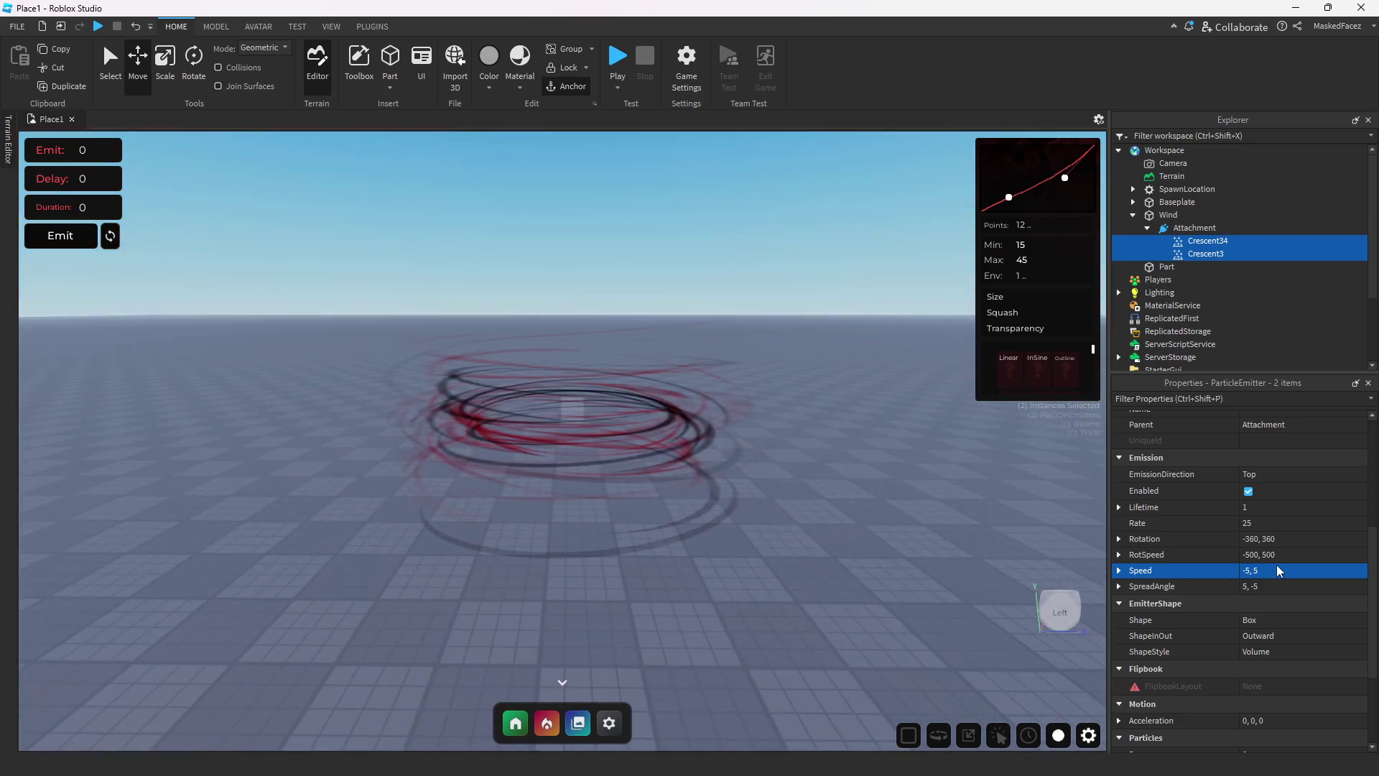
left_click(573, 404)
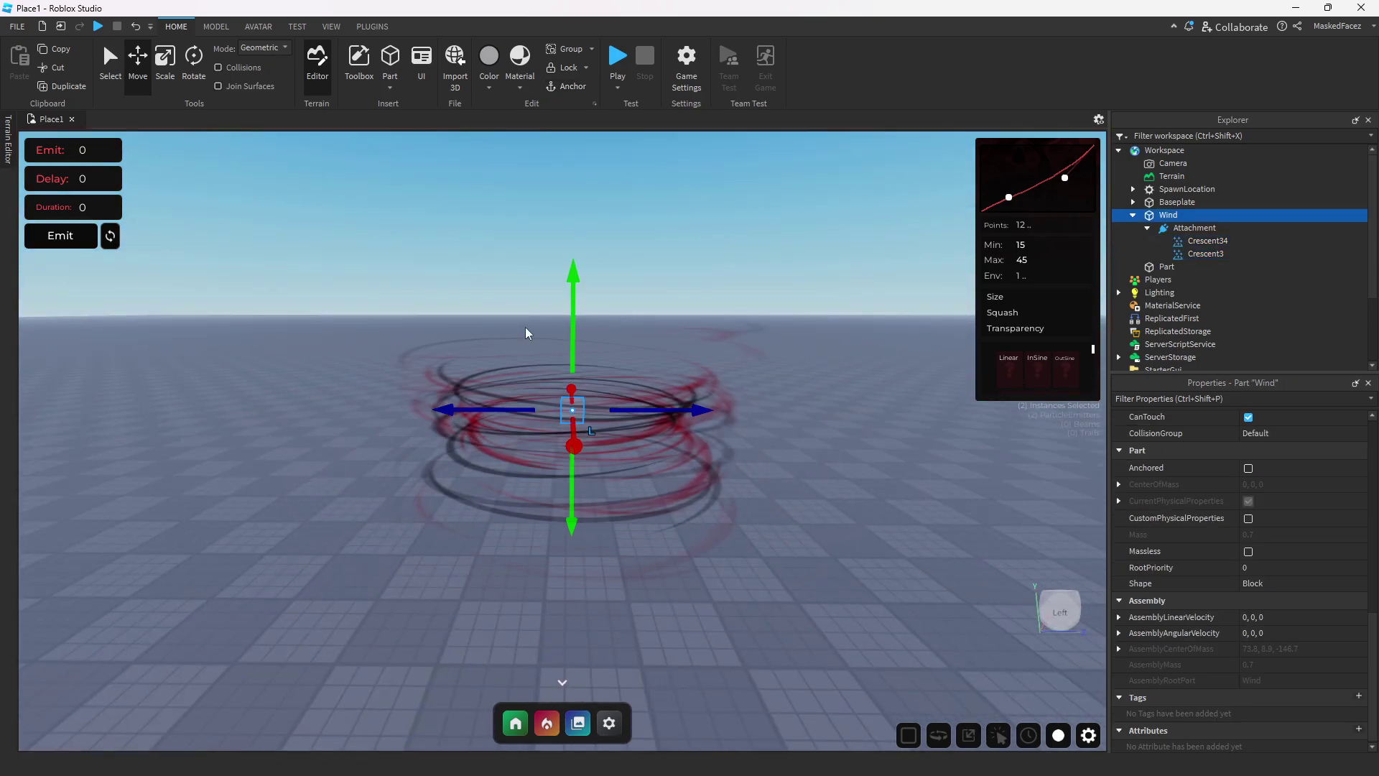
key("ctrl+4")
left_click_drag(583, 314, 861, 471)
left_click(859, 472)
mouse_move(837, 471)
right_mouse_down()
mouse_move(714, 477)
mouse_move(836, 476)
right_mouse_up()
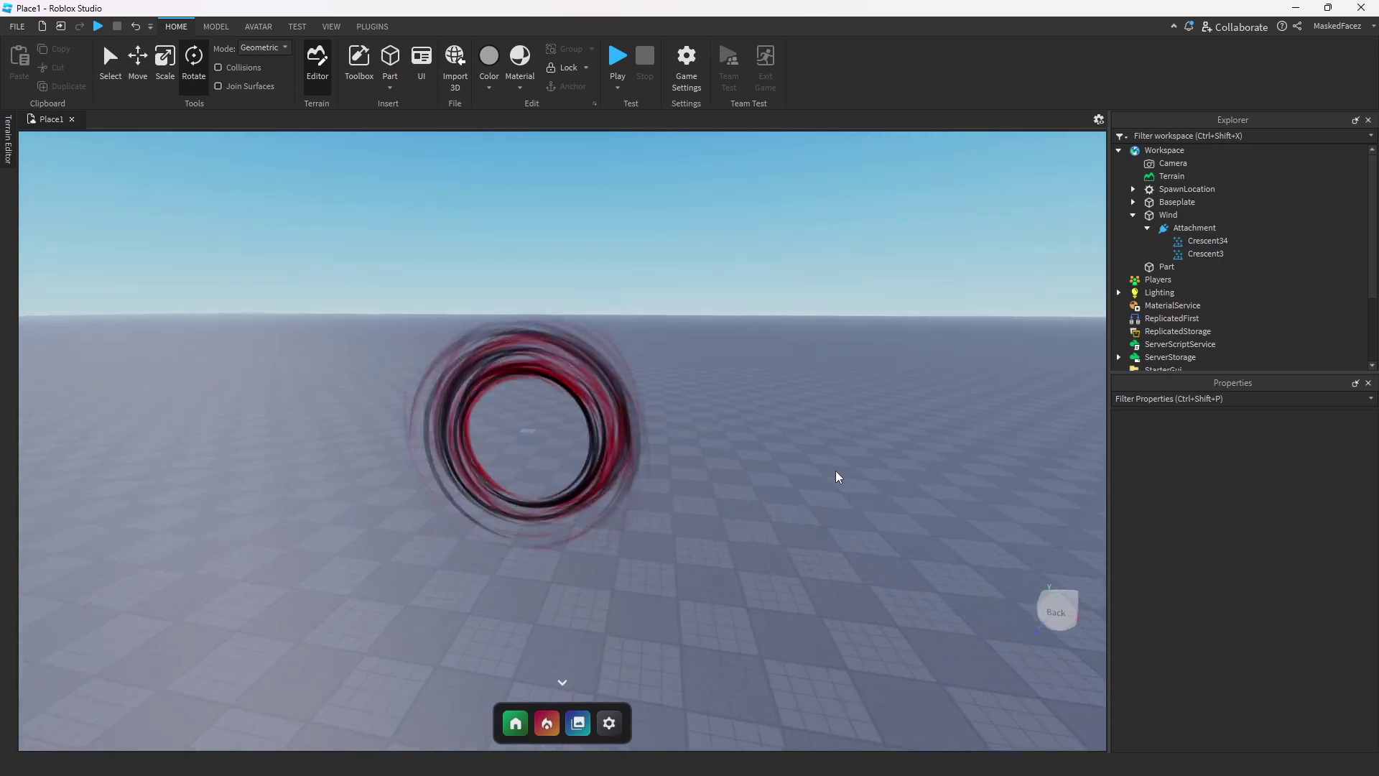
Add an Attachment containing a ParticleEmitter to the separate part named Part.
right_click_drag(650, 453, 625, 453)
right_click_drag(731, 496, 731, 496)
key("s")
key("a")
right_click_drag(569, 489, 569, 490)
left_click_drag(428, 385, 585, 521)
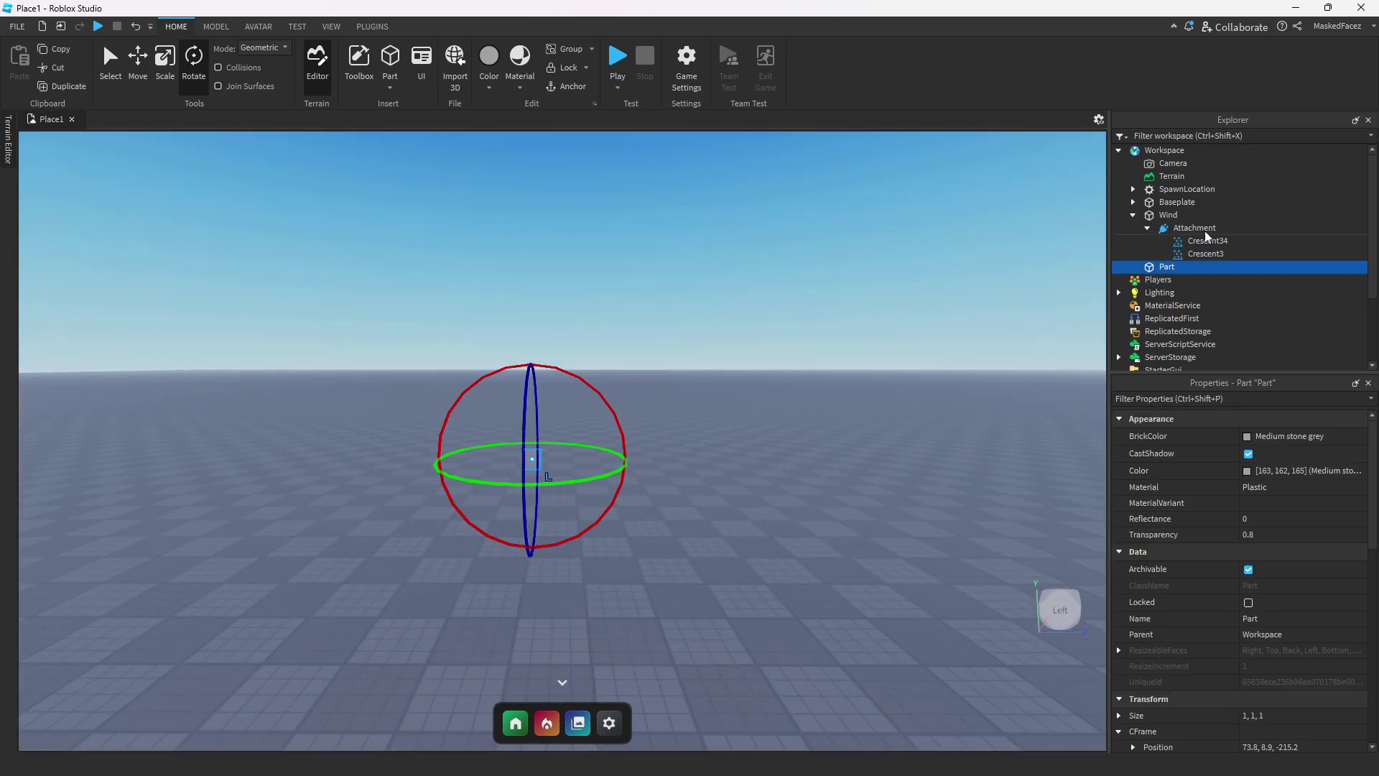
left_click(1188, 268)
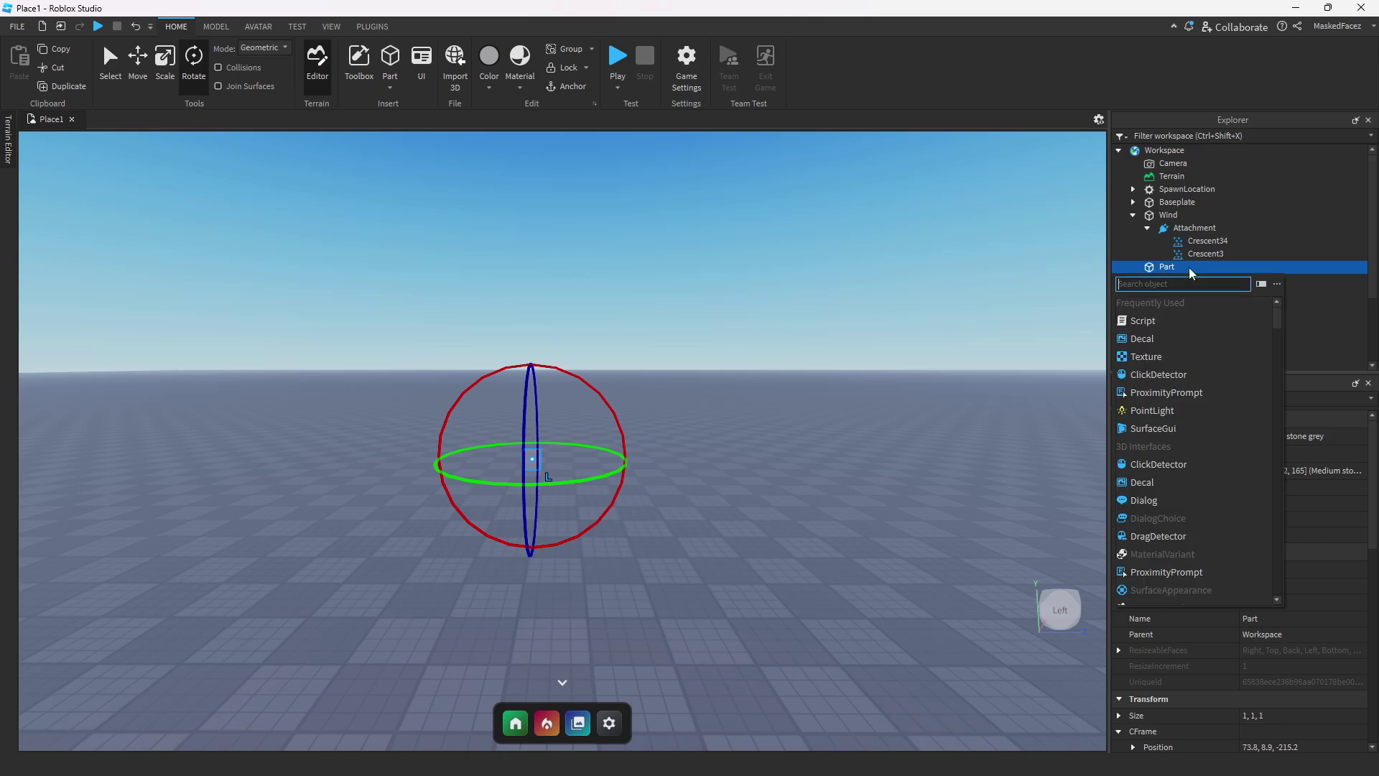
type("attachment")
left_click(1157, 300)
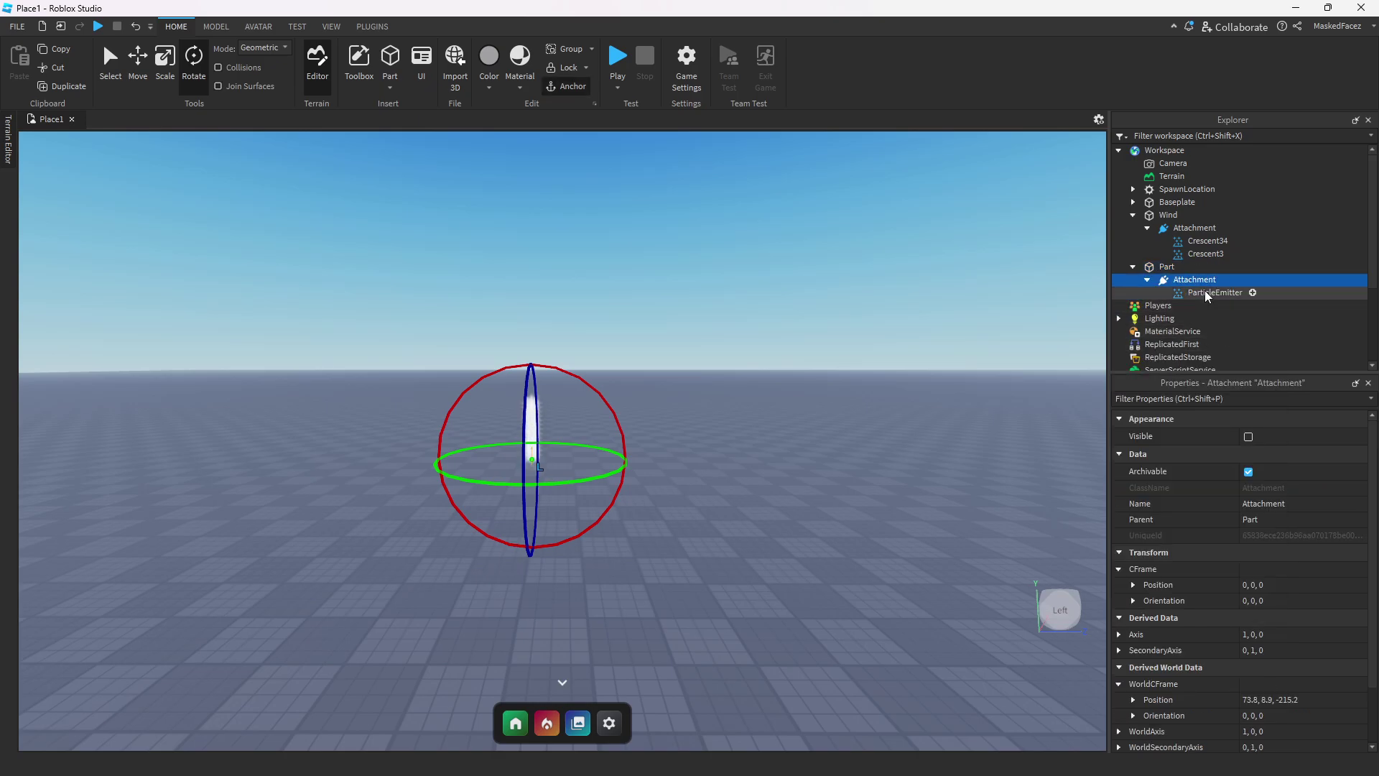
Lower the LightInfluence of the new ParticleEmitter under Part to its minimum.
left_click(1207, 292)
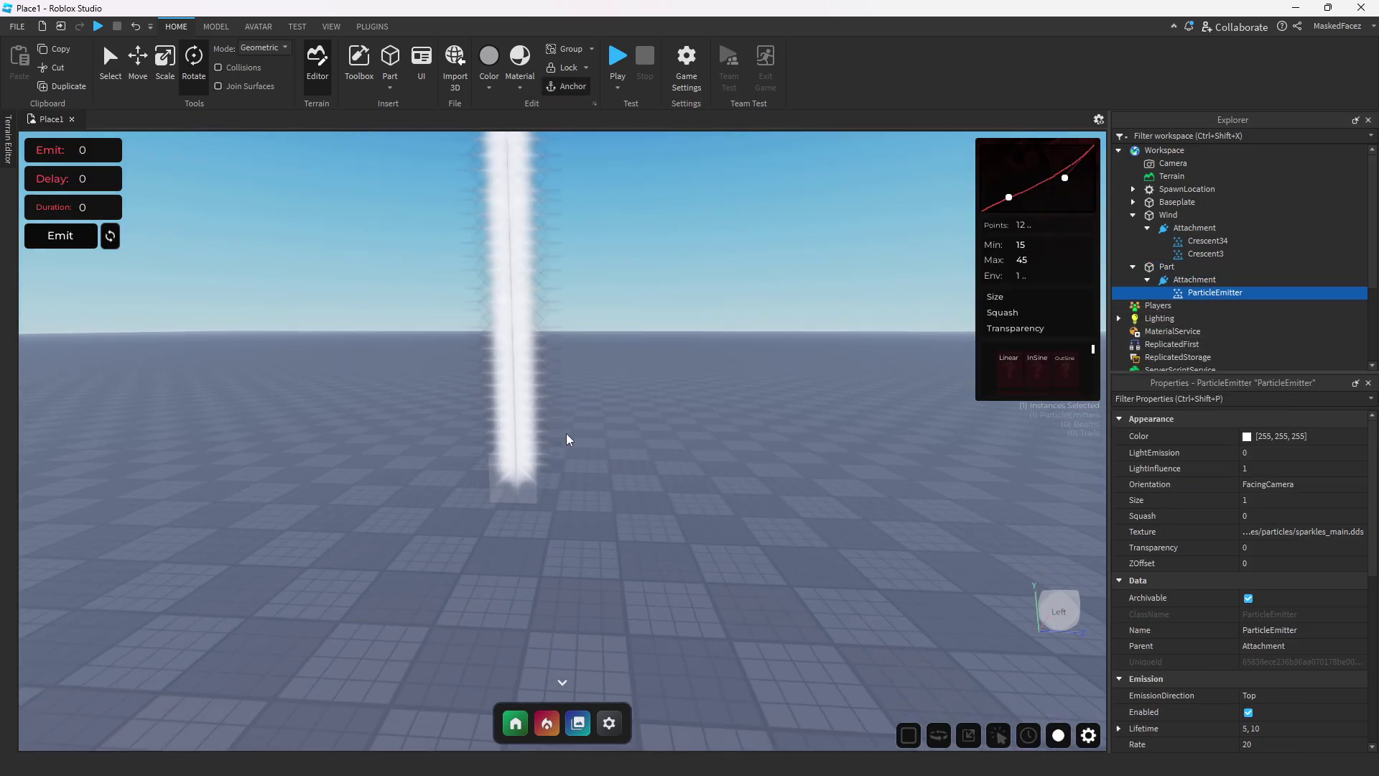
scroll(566, 433, "down", 2)
right_click_drag(566, 434, 566, 397)
scroll(566, 433, "up", 1)
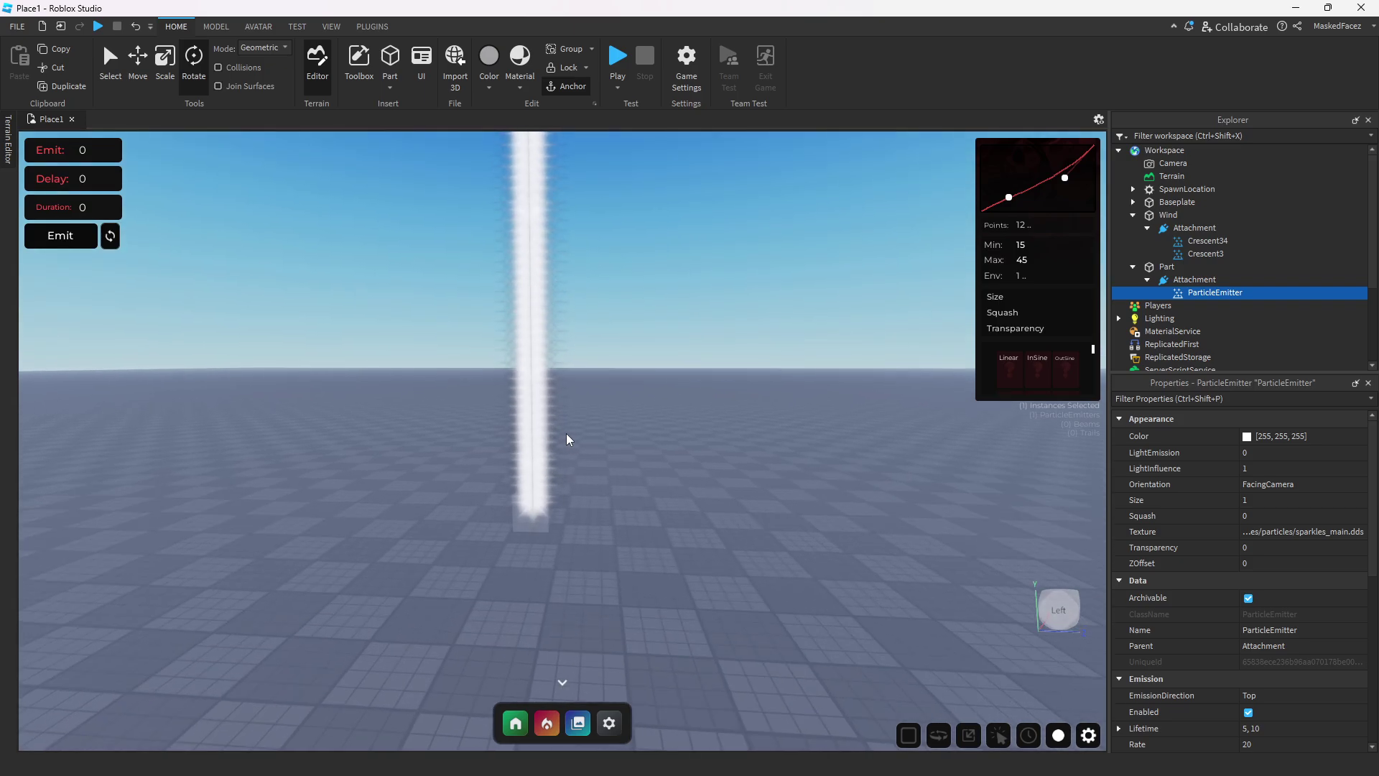
scroll(567, 440, "up", 3)
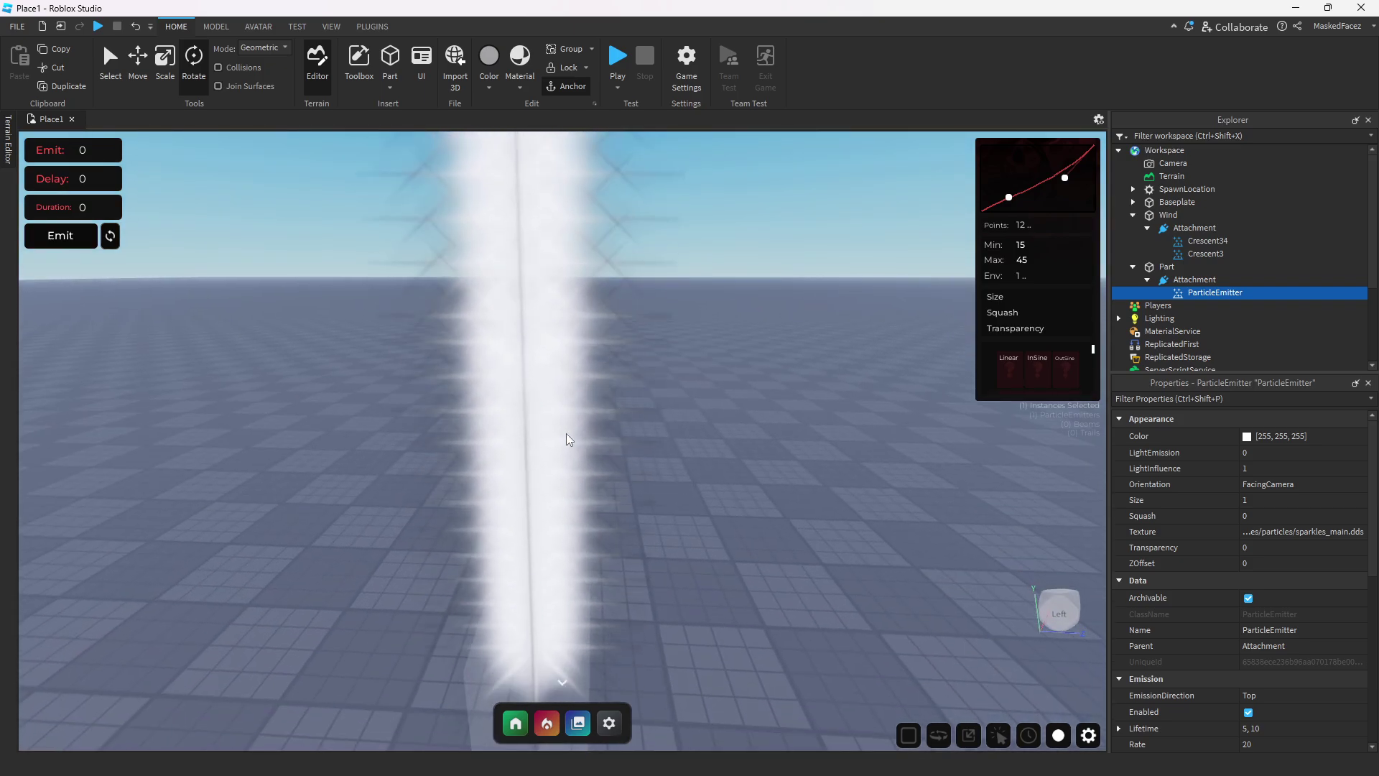
scroll(567, 433, "down", 5)
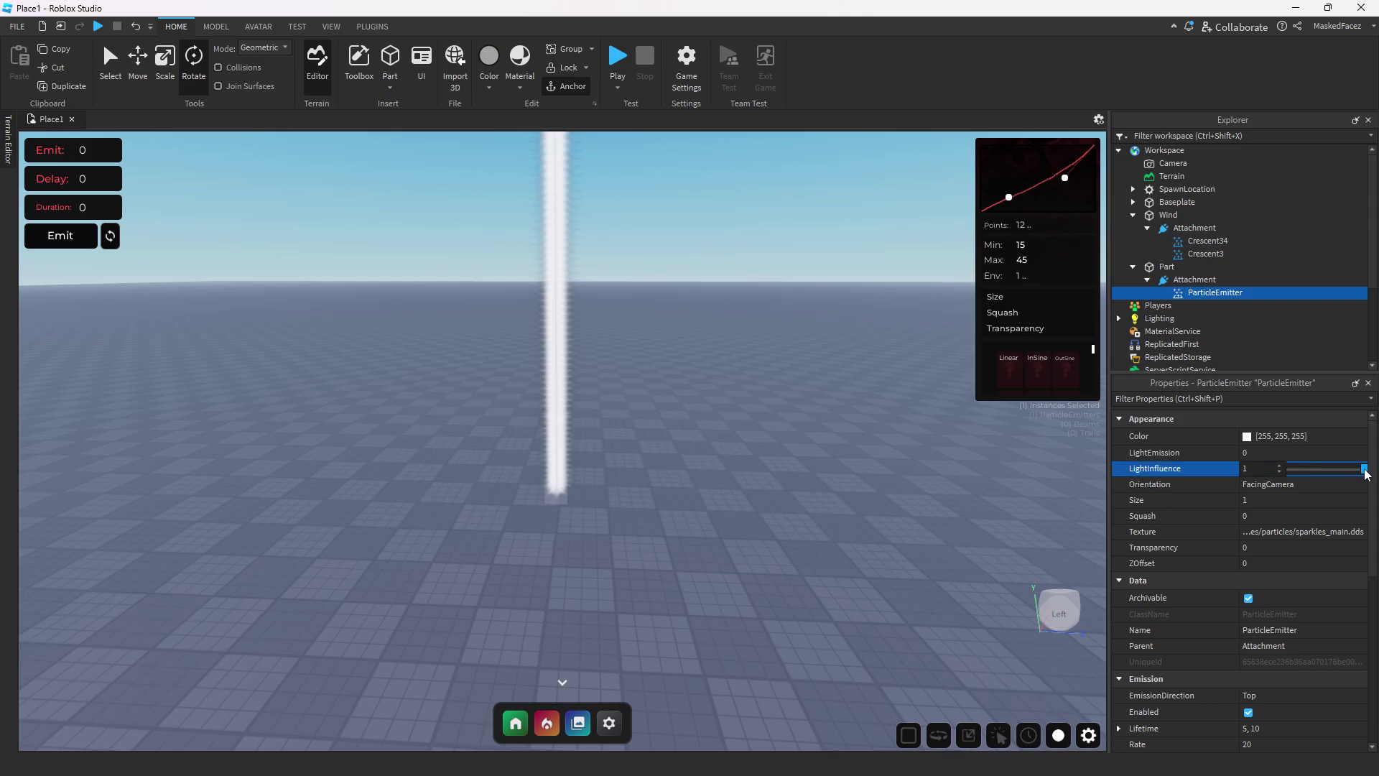
left_click_drag(1365, 471, 1133, 559)
Set the new emitter's Lifetime to 1 and its Rate to 15.
scroll(1294, 527, "down", 5)
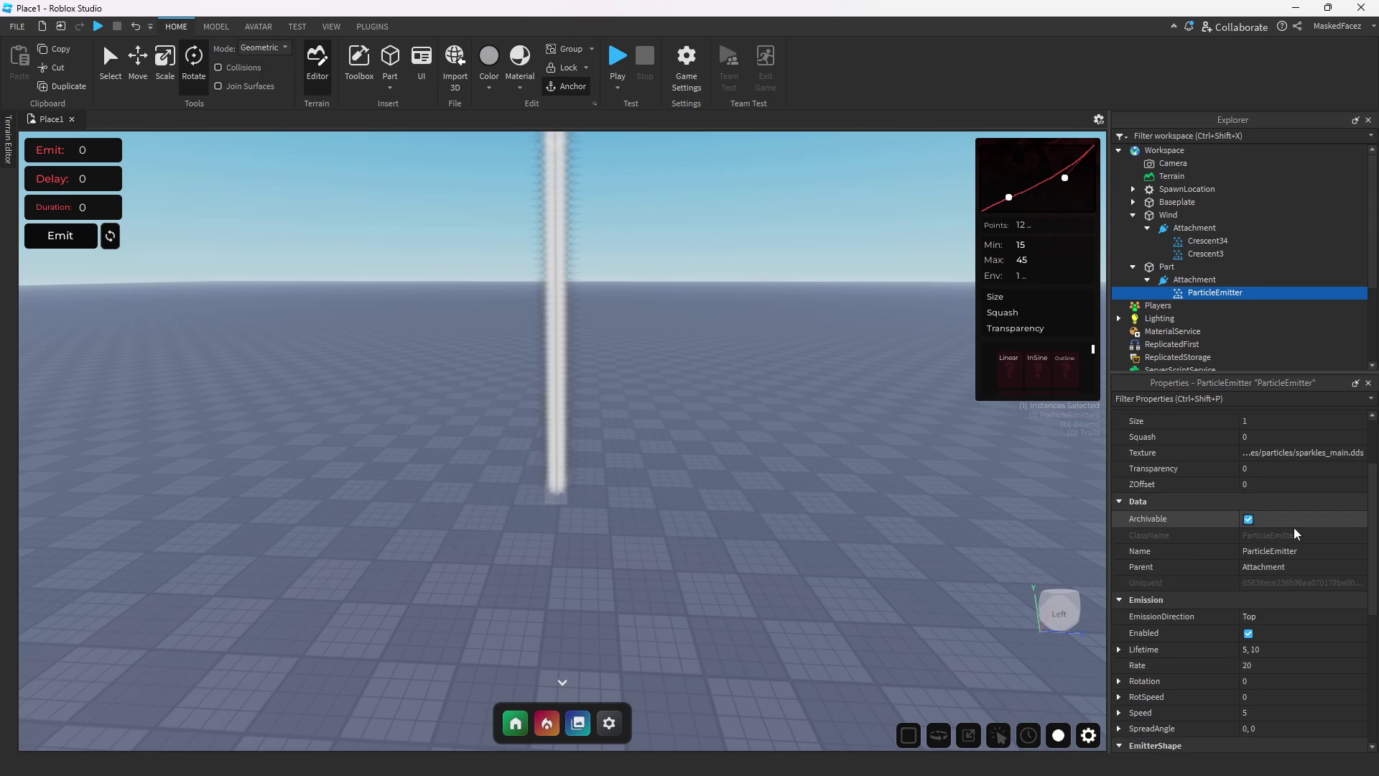
left_click(1284, 506)
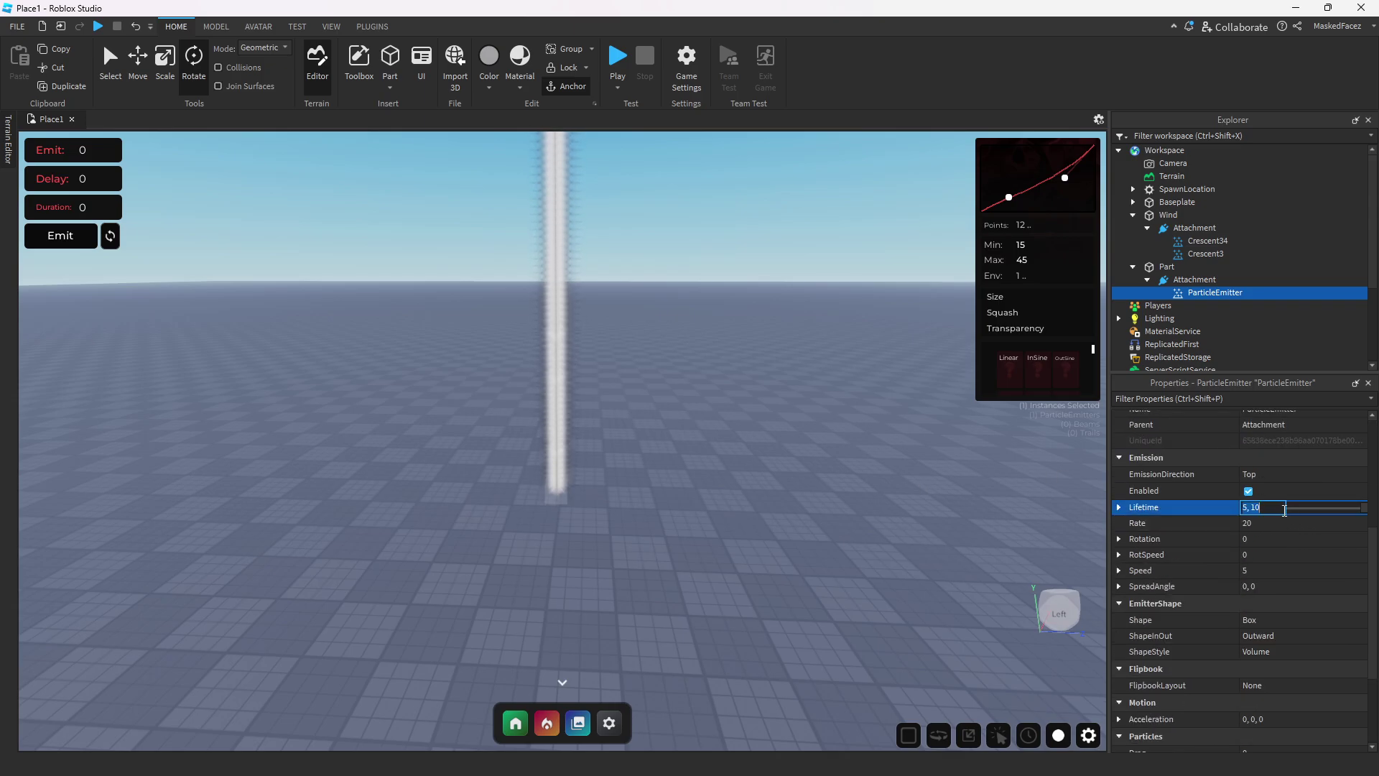
left_click(1271, 523)
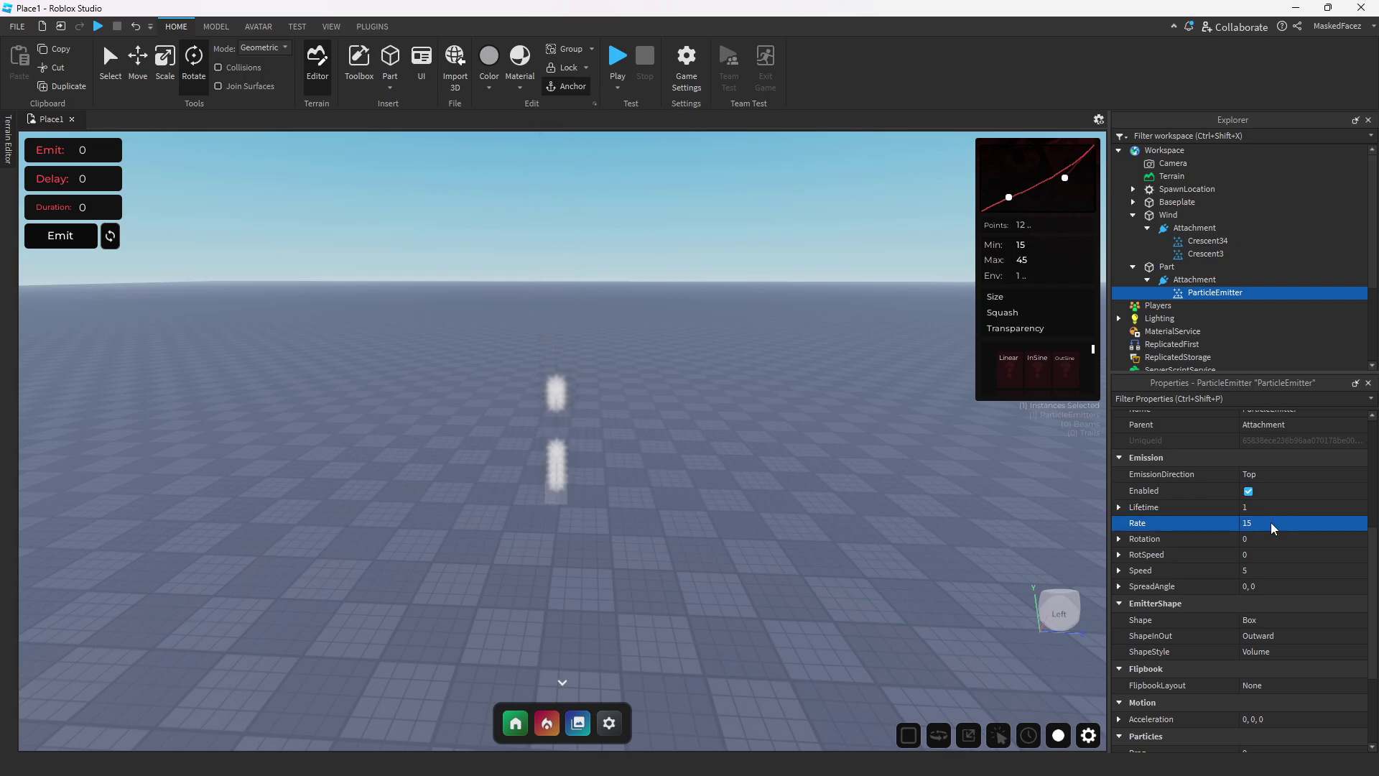
Replace the emitter's texture with Circle14 from the StaticCircles category of the texture library, and close the library.
left_click(571, 734)
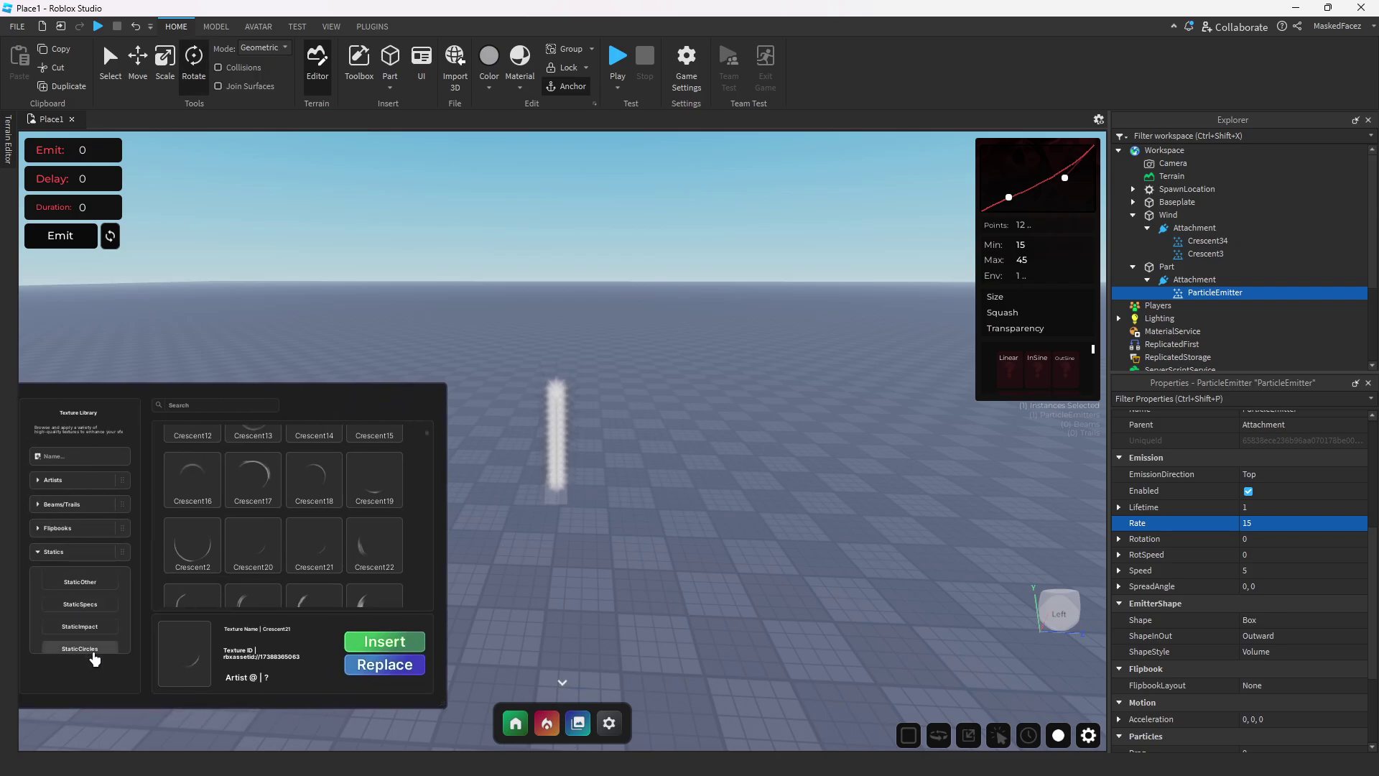
left_click(93, 654)
scroll(241, 573, "down", 3)
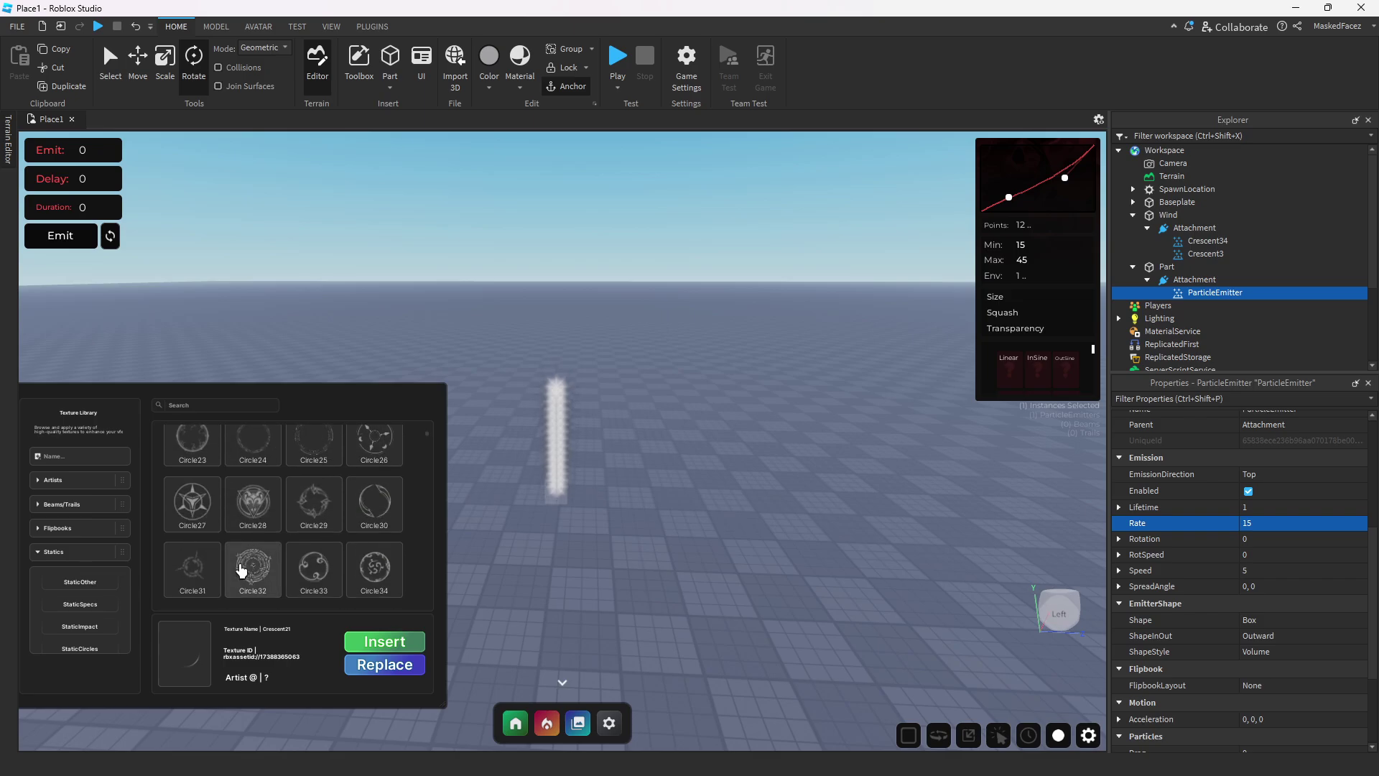
scroll(241, 571, "down", 5)
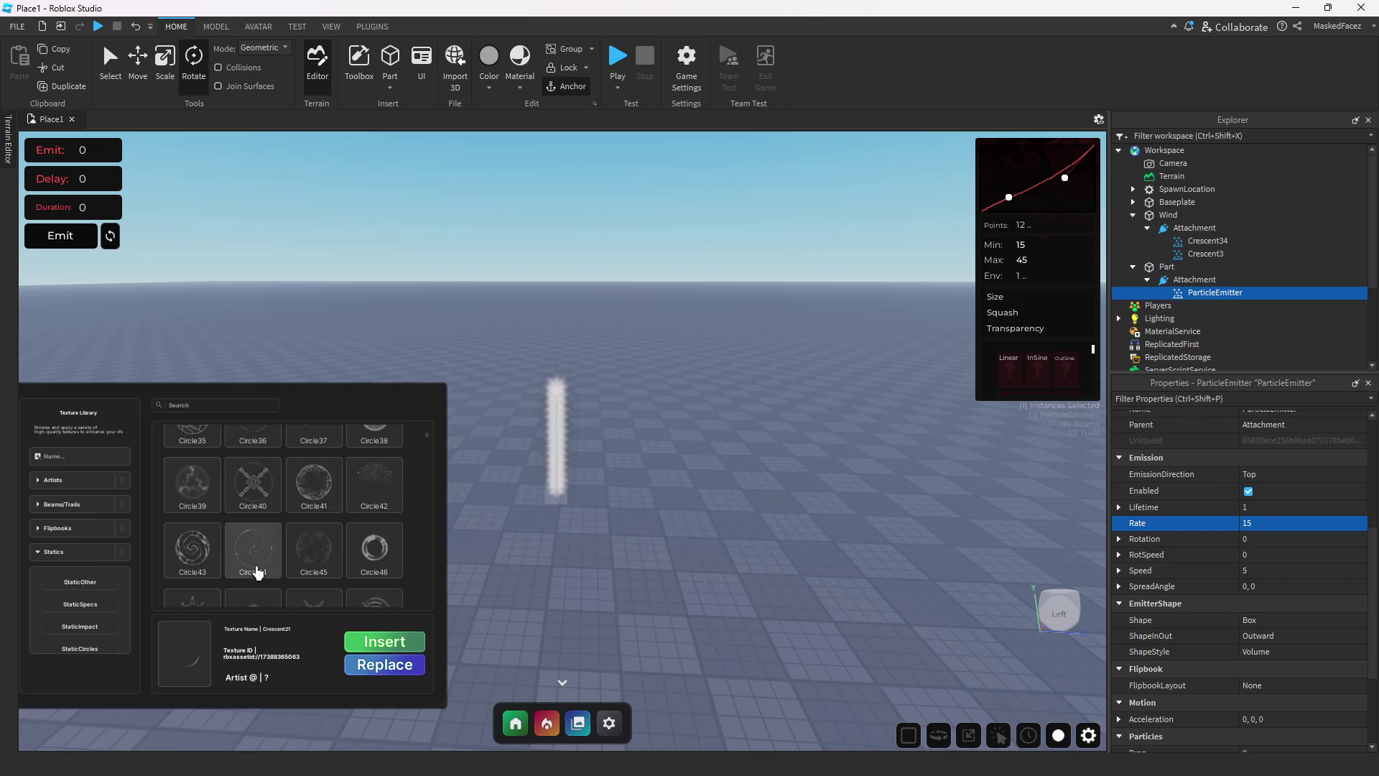
scroll(259, 573, "down", 2)
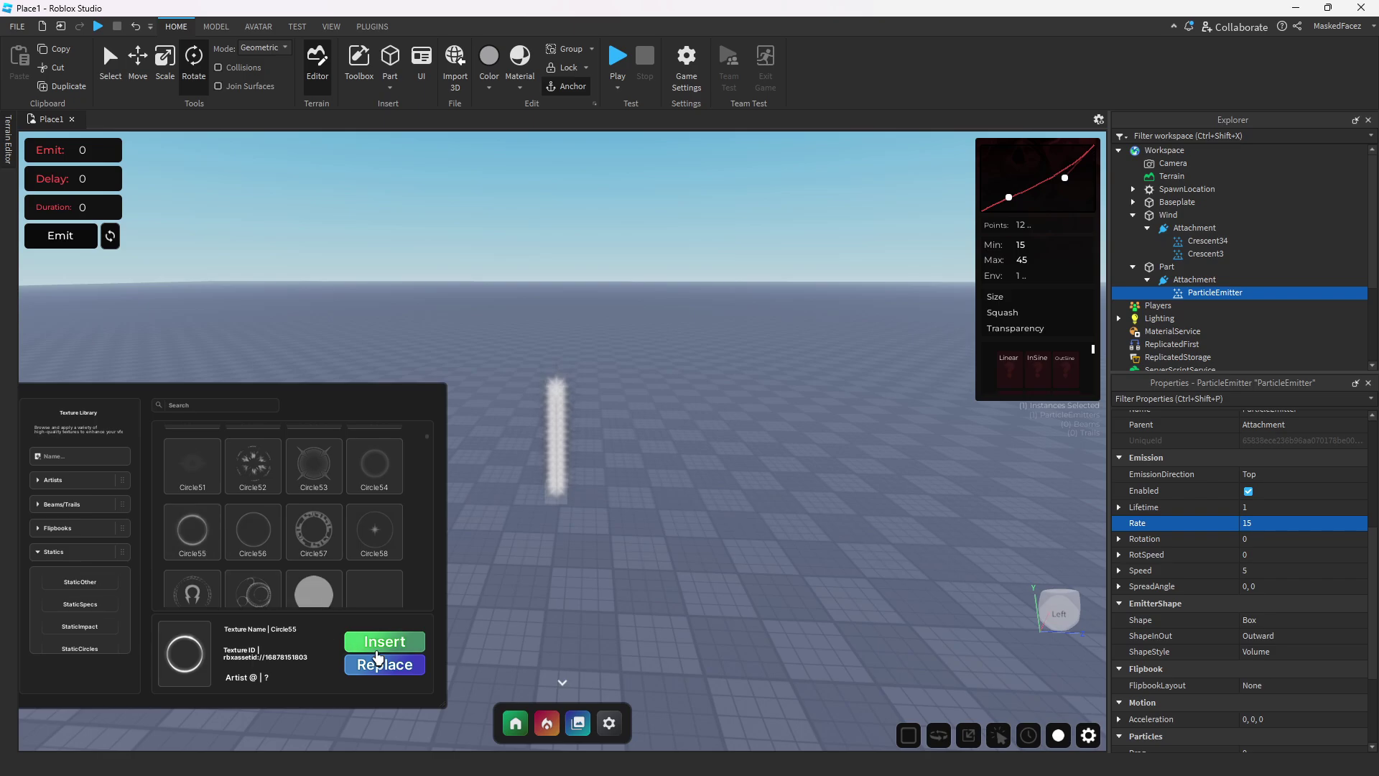
scroll(319, 587, "up", 10)
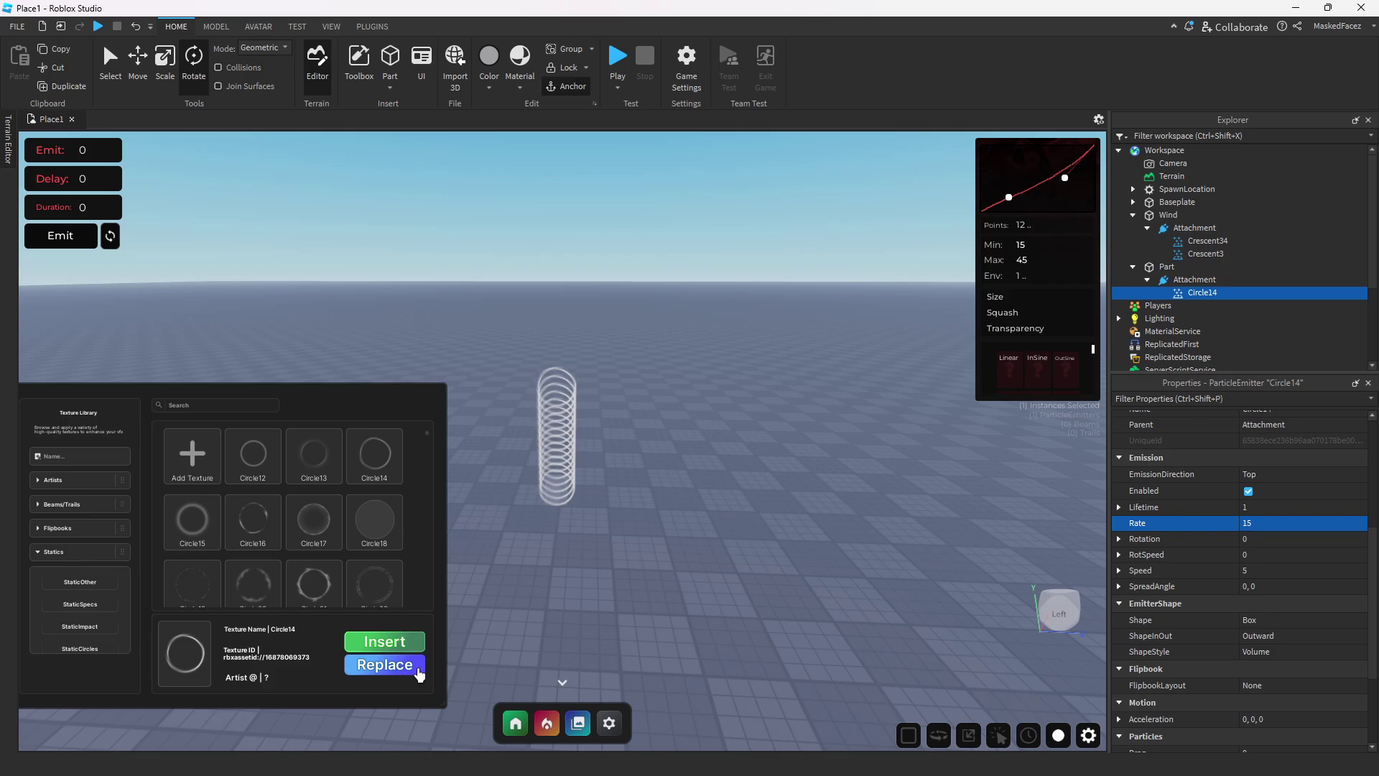
left_click(579, 726)
Set the Speed of the Circle14 emitter to 0.001.
scroll(1290, 571, "up", 5)
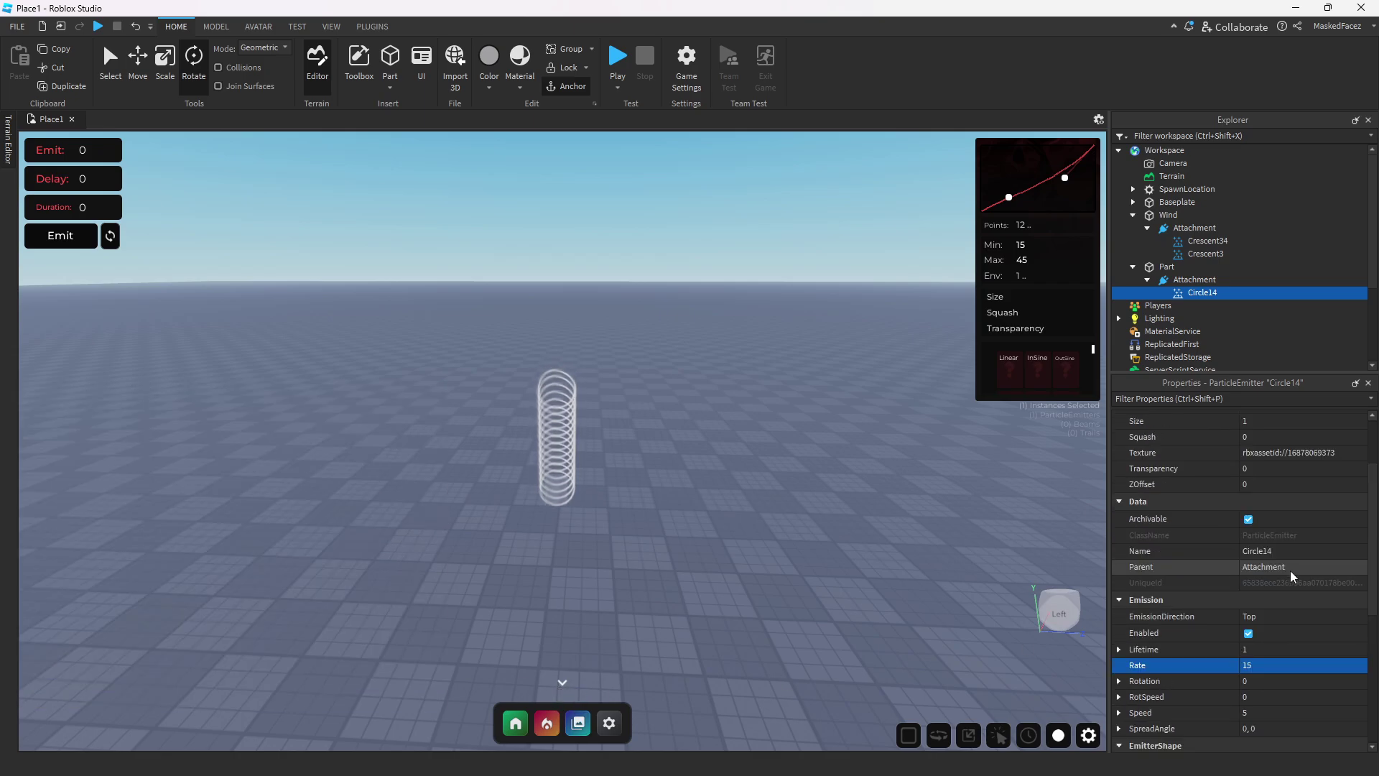
scroll(1286, 576, "down", 5)
left_click(1280, 570)
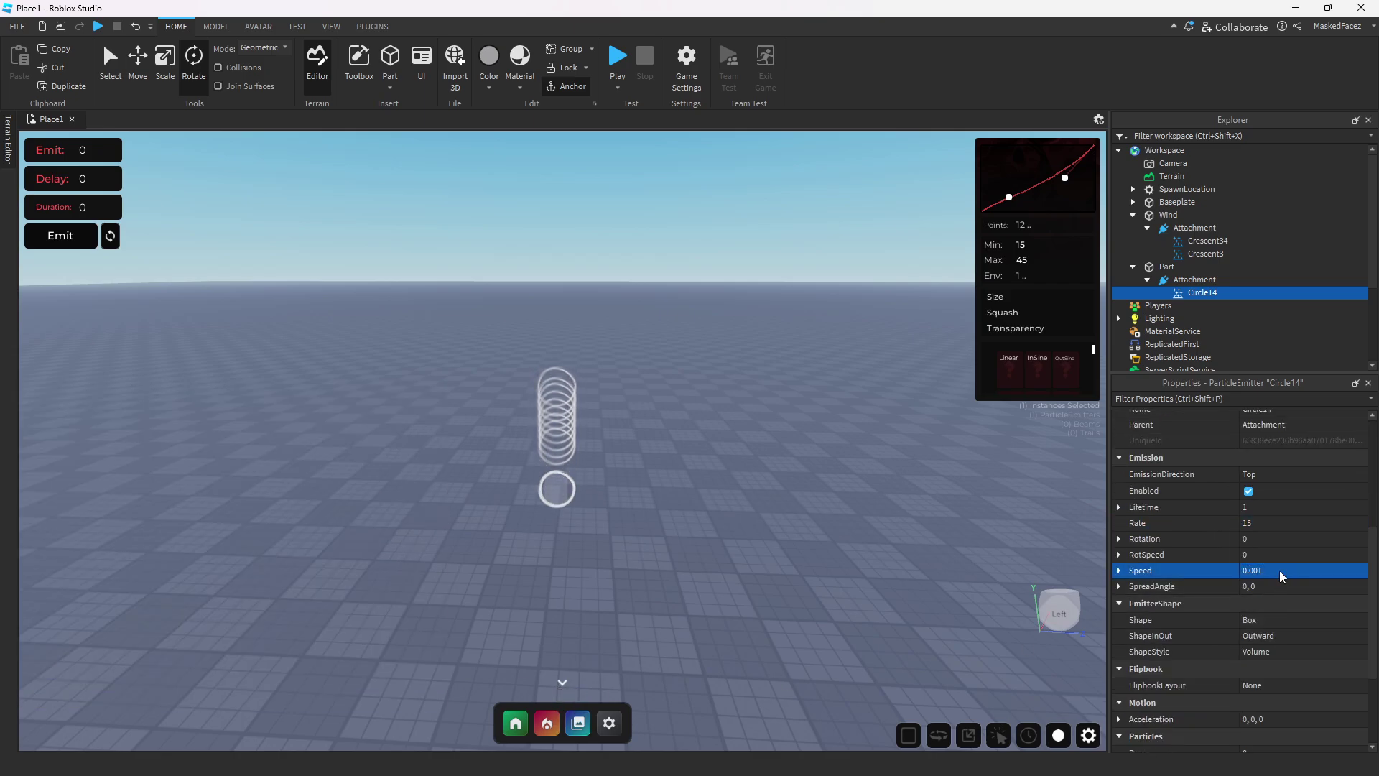
right_click_drag(558, 487, 558, 487)
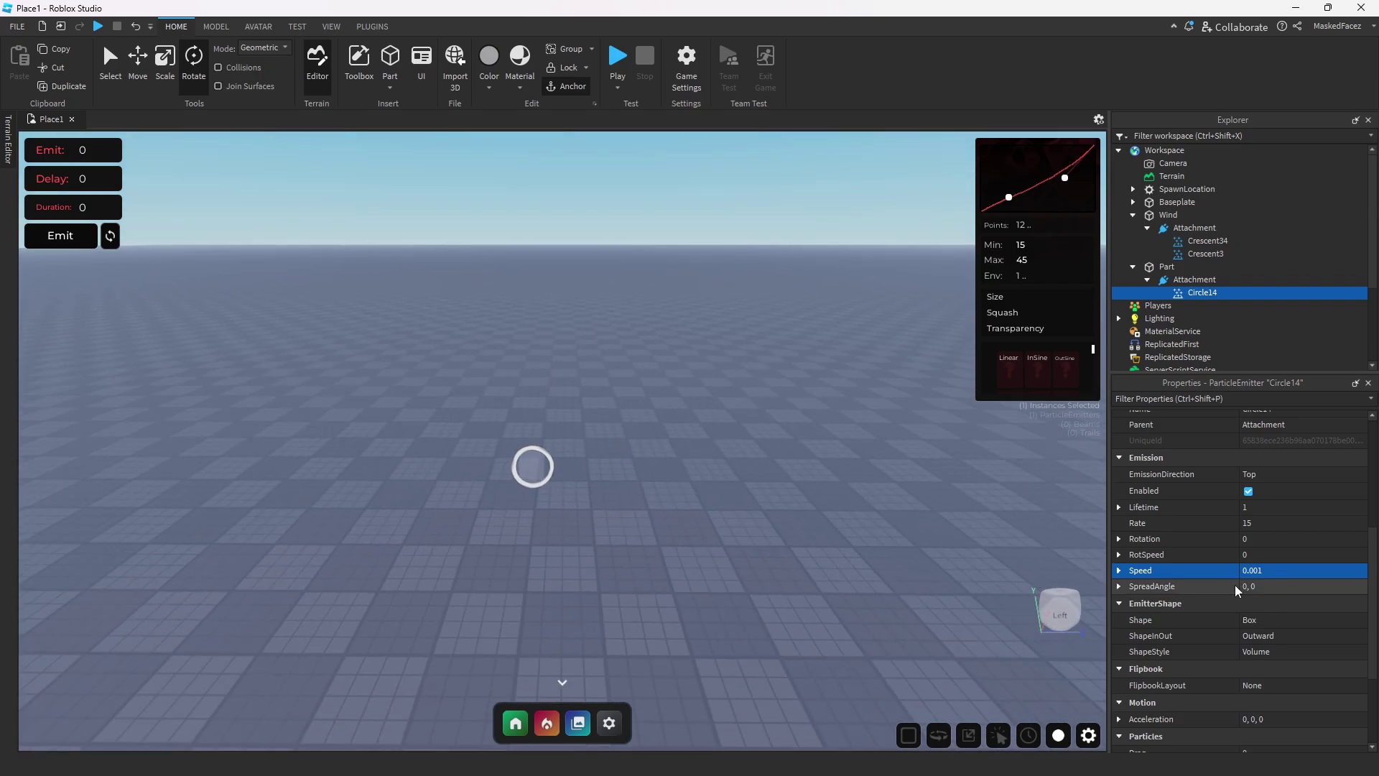